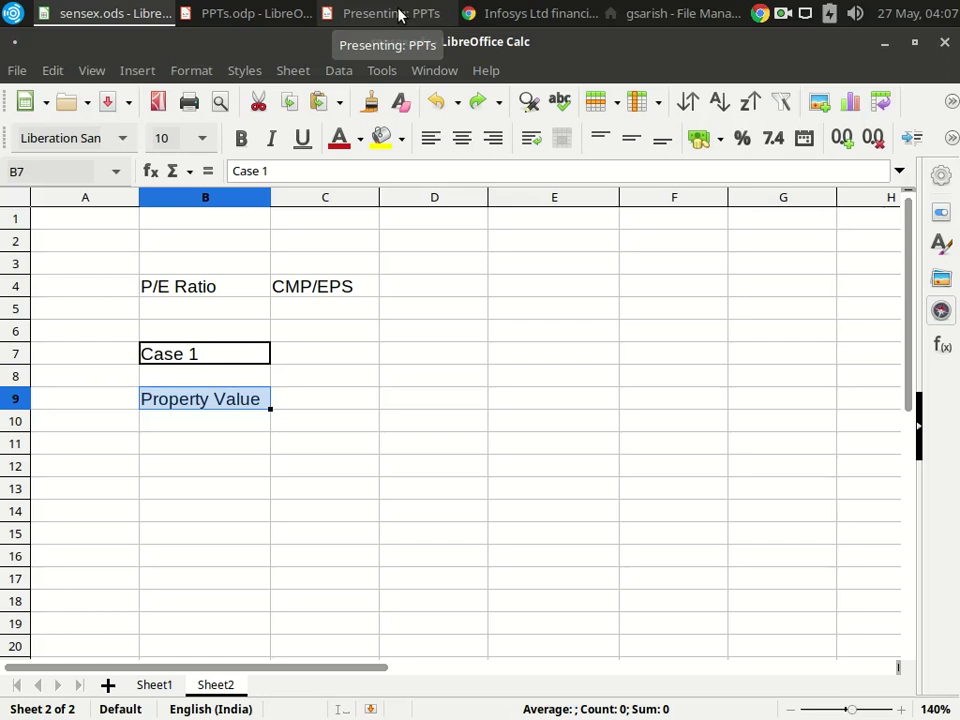
# Step: Enter 5000000 as the Property Value in C9, and add Rent in B11 with 20000 in C11
pyautogui.press('Right')
pyautogui.write('5000000')
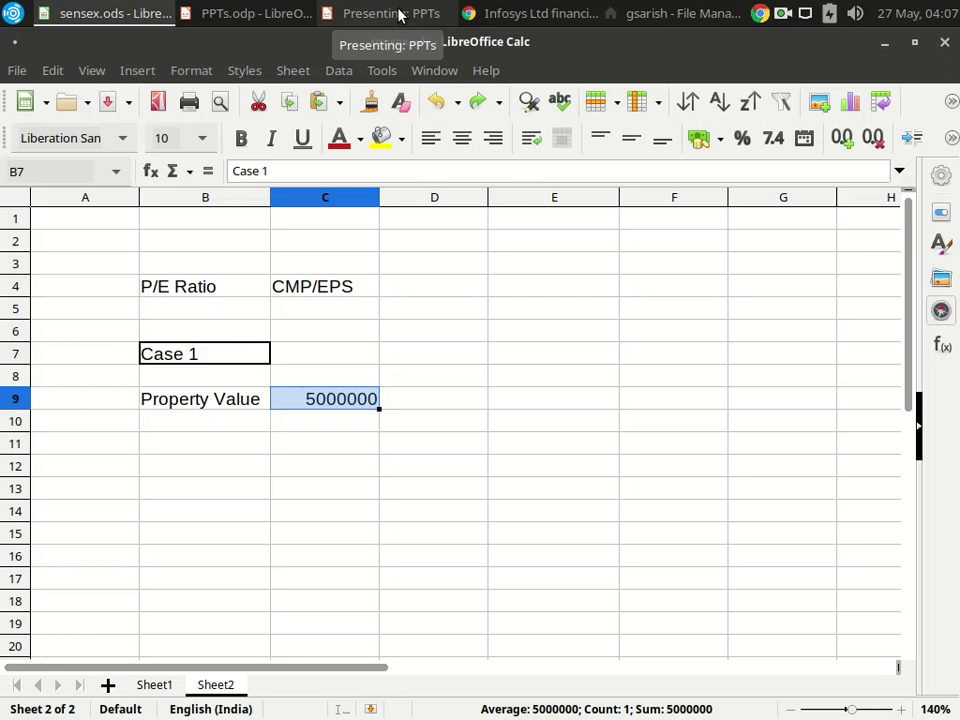
pyautogui.press('Down')
pyautogui.press('Down')
pyautogui.press('Left')
pyautogui.write('Rent')
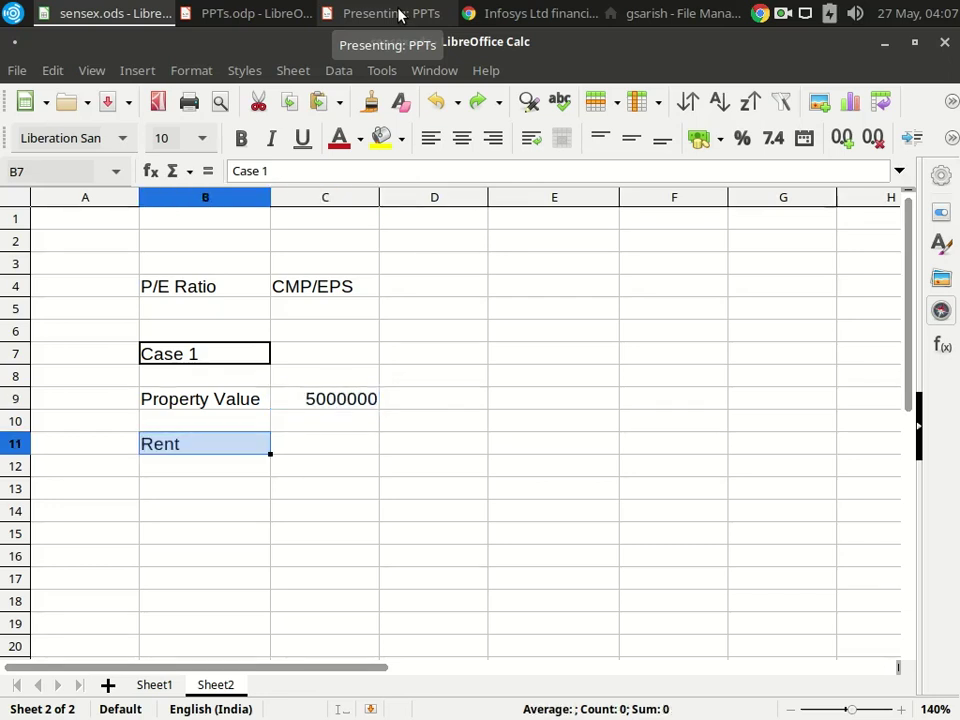
pyautogui.press('Right')
pyautogui.write('20000')
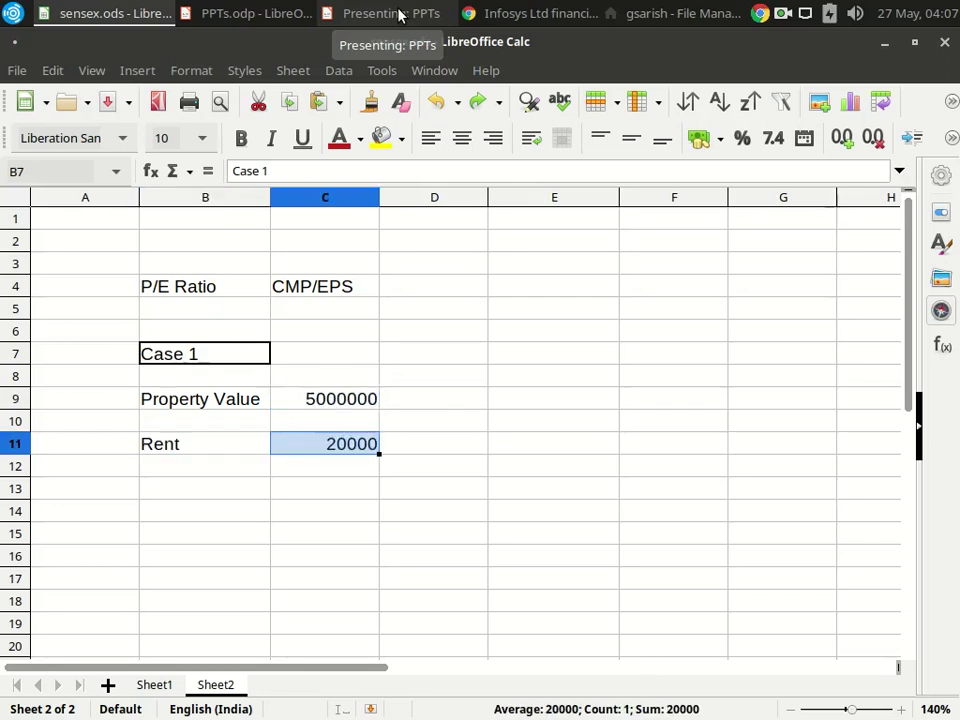
# Step: Add an Annual Income row for Case 1 in B12 with 240000 in C12
pyautogui.press('Down')
pyautogui.press('Left')
pyautogui.write('Annual Income')
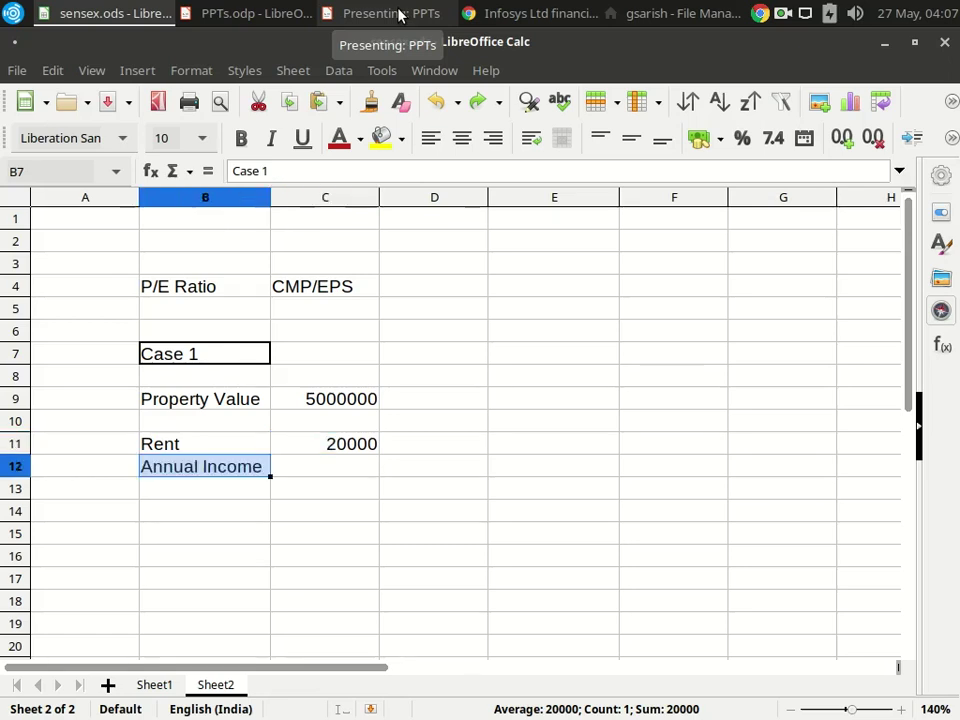
pyautogui.press('Right')
pyautogui.write('240000')
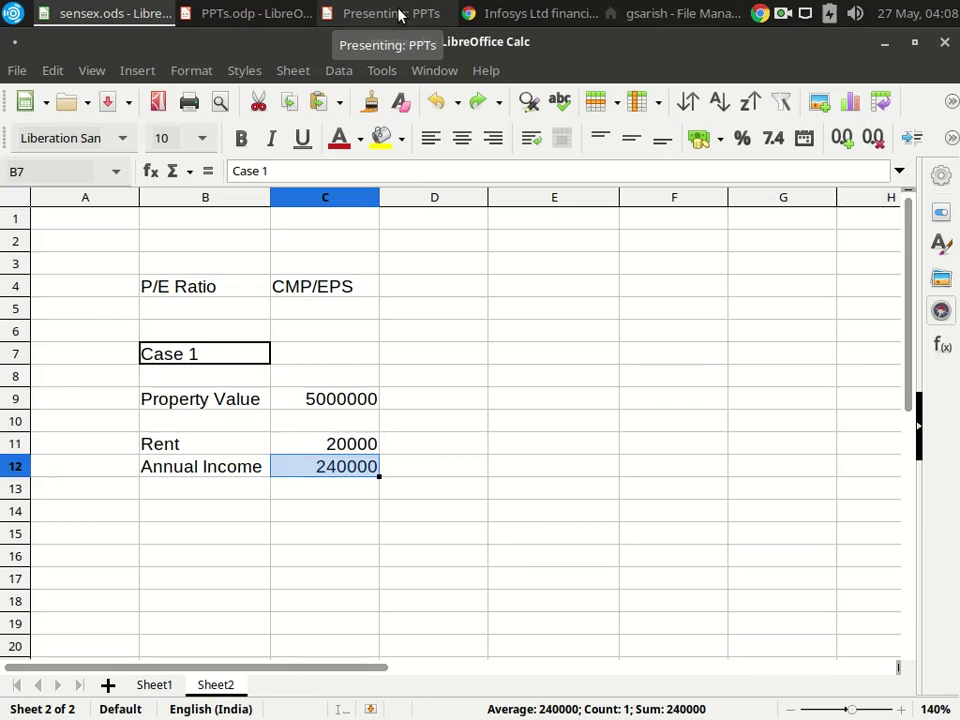
# Step: Add a P/E Ratio row for Case 1 in B14 with 20.8333333 in C14
pyautogui.press('Left')
pyautogui.press('Down')
pyautogui.press('Down')
pyautogui.write('P/E Ratio')
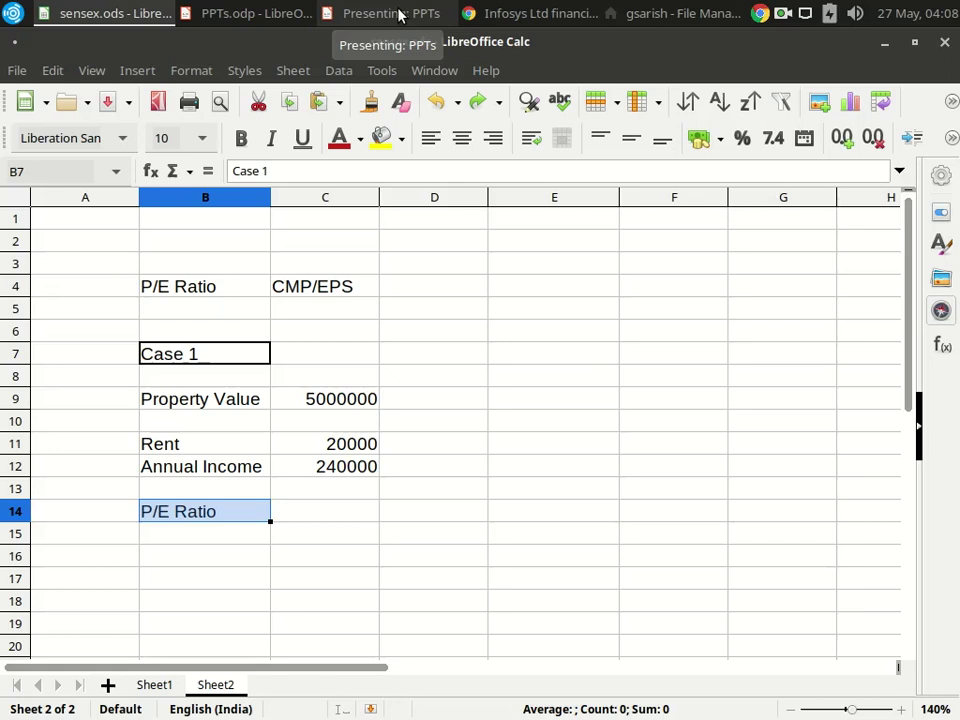
pyautogui.press('Right')
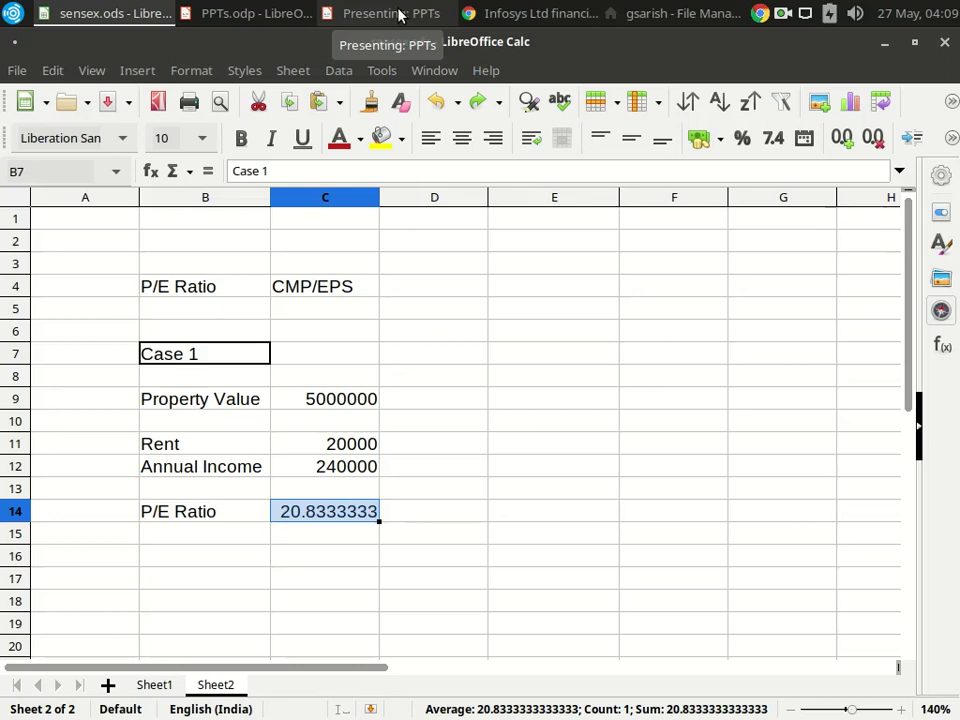
# Step: Enter the heading Case 2 in E7, level with the Case 1 heading
pyautogui.press('Right')
pyautogui.press('Right')
pyautogui.press('Up')
pyautogui.press('Up')
pyautogui.press('Up')
pyautogui.press('Up')
pyautogui.press('Up')
pyautogui.press('Up')
pyautogui.press('Up')
pyautogui.write('Case 2')
pyautogui.press('Return')
# Step: Add a Property Value row for Case 2 in E9 with 6000000 in F9
pyautogui.press('Down')
pyautogui.press('Down')
pyautogui.write('Property Value')
pyautogui.press('Return')
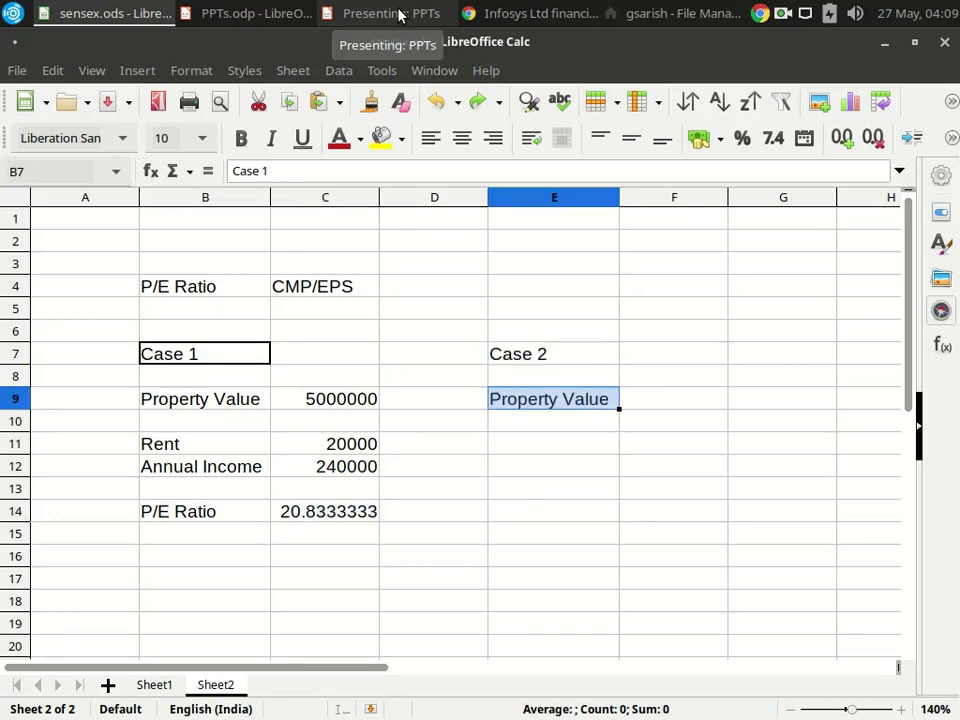
pyautogui.press('Right')
pyautogui.write('6000000')
pyautogui.press('Return')
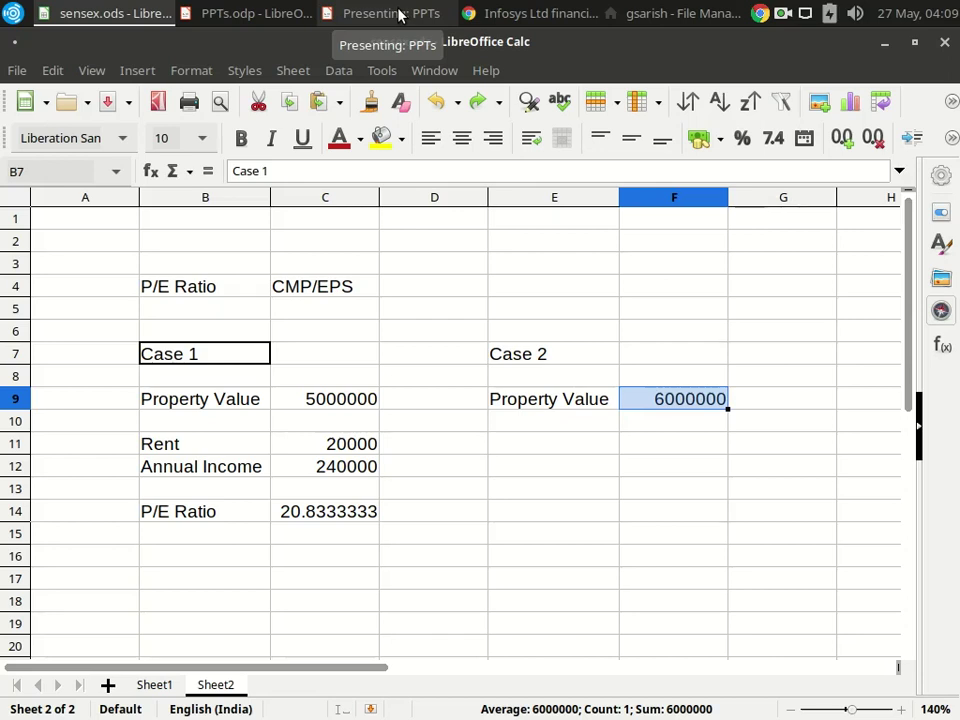
# Step: Add a Rent row for Case 2 in E11 with 30000 in F11
pyautogui.press('Left')
pyautogui.press('Down')
pyautogui.press('Down')
pyautogui.write('Rent')
pyautogui.press('Return')
pyautogui.press('Up')
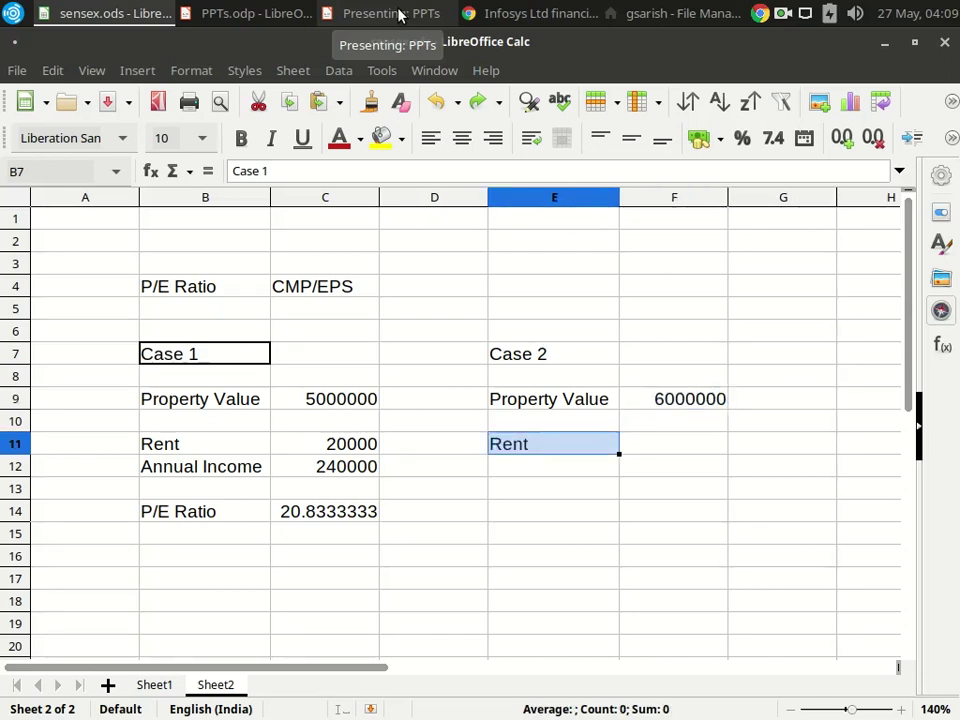
pyautogui.press('Right')
pyautogui.write('30000')
pyautogui.press('Return')
pyautogui.press('Up')
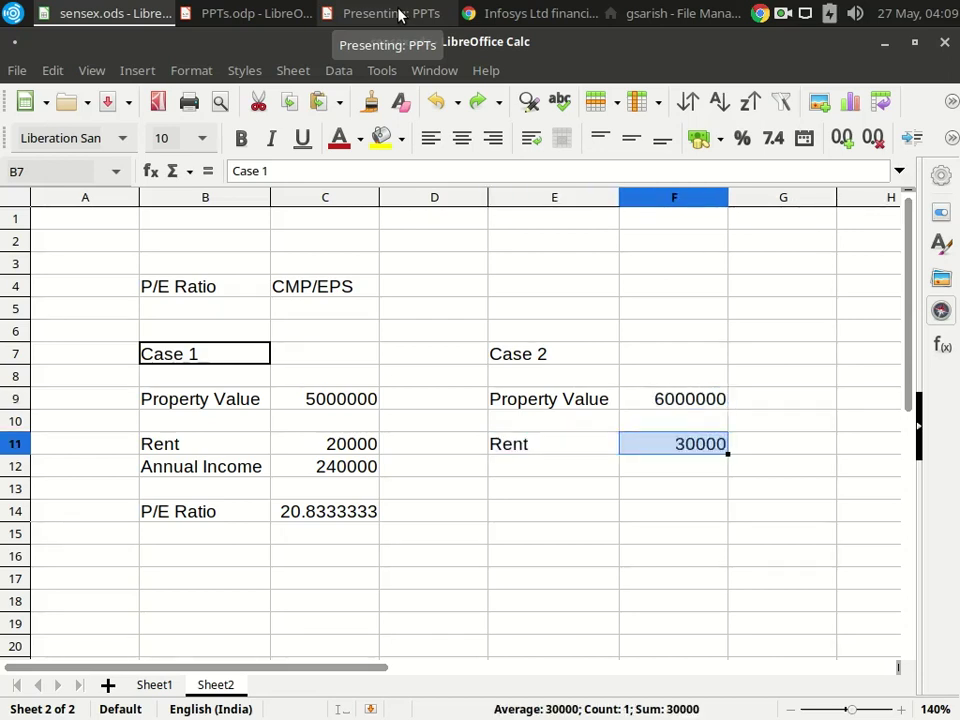
# Step: Add an Annual Income row for Case 2 in E12 with 360000 in F12
pyautogui.press('Left')
pyautogui.press('Down')
pyautogui.write('Annual Income')
pyautogui.press('Return')
pyautogui.press('Up')
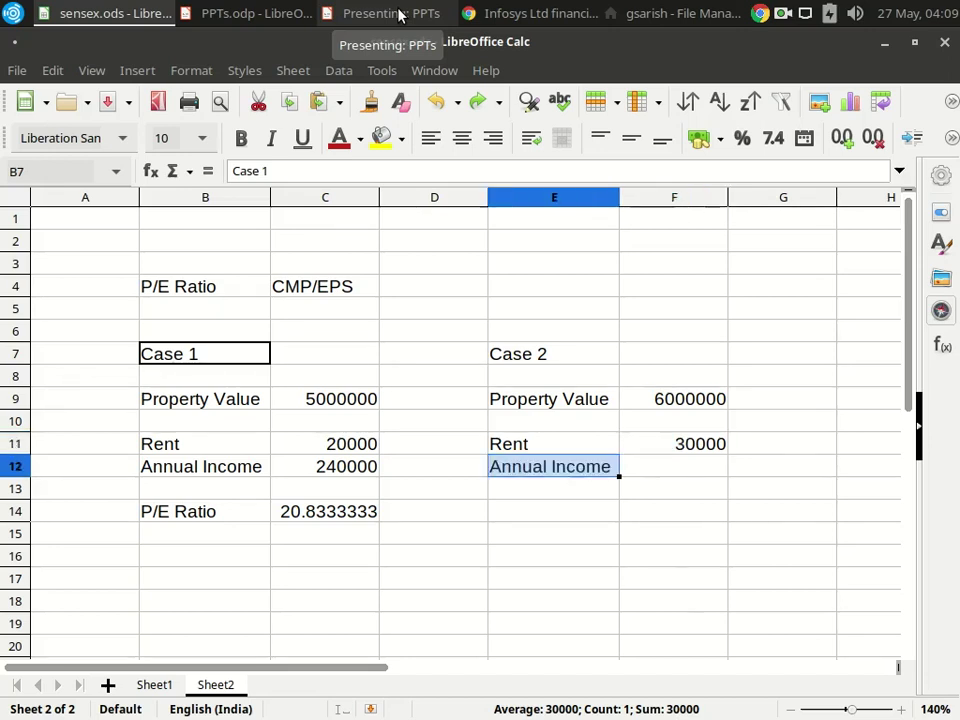
pyautogui.press('Right')
pyautogui.write('360000')
pyautogui.press('Return')
pyautogui.press('Up')
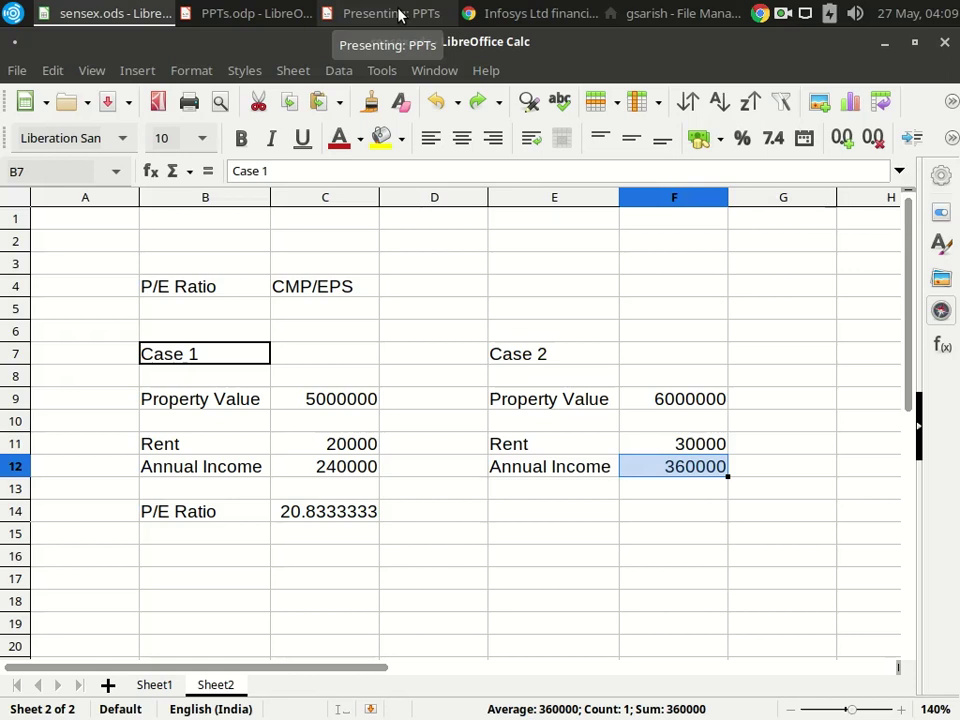
# Step: Add a P/E Ratio row for Case 2 in E14 with 16.6666667 in F14
pyautogui.press('Down')
pyautogui.press('Down')
pyautogui.press('Left')
pyautogui.write('P/E Ratio\t16.6666667')
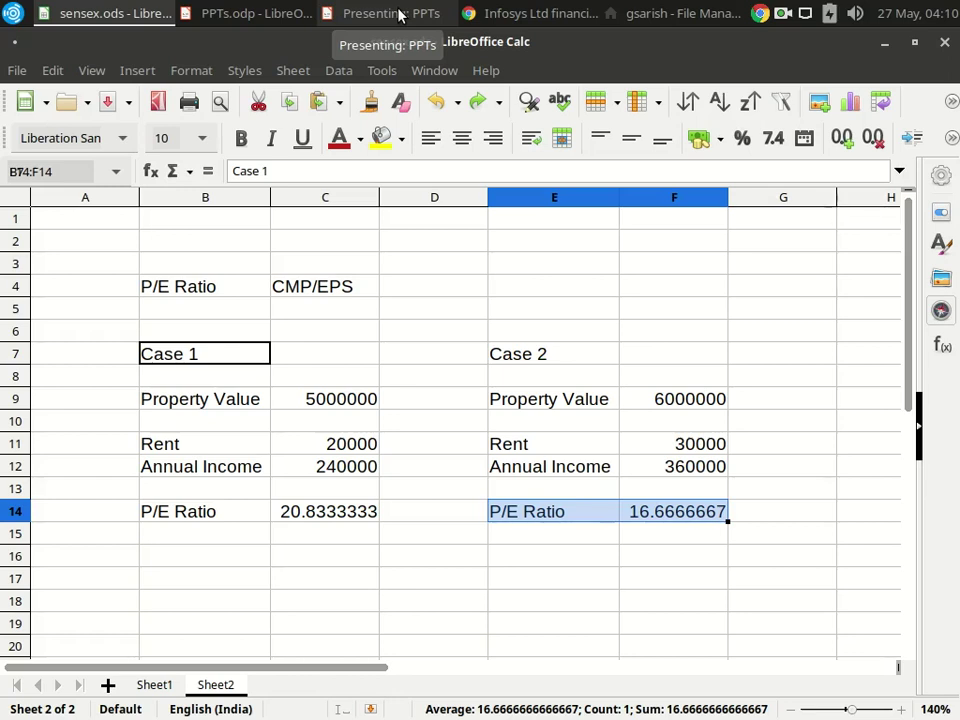
pyautogui.click(681, 443)
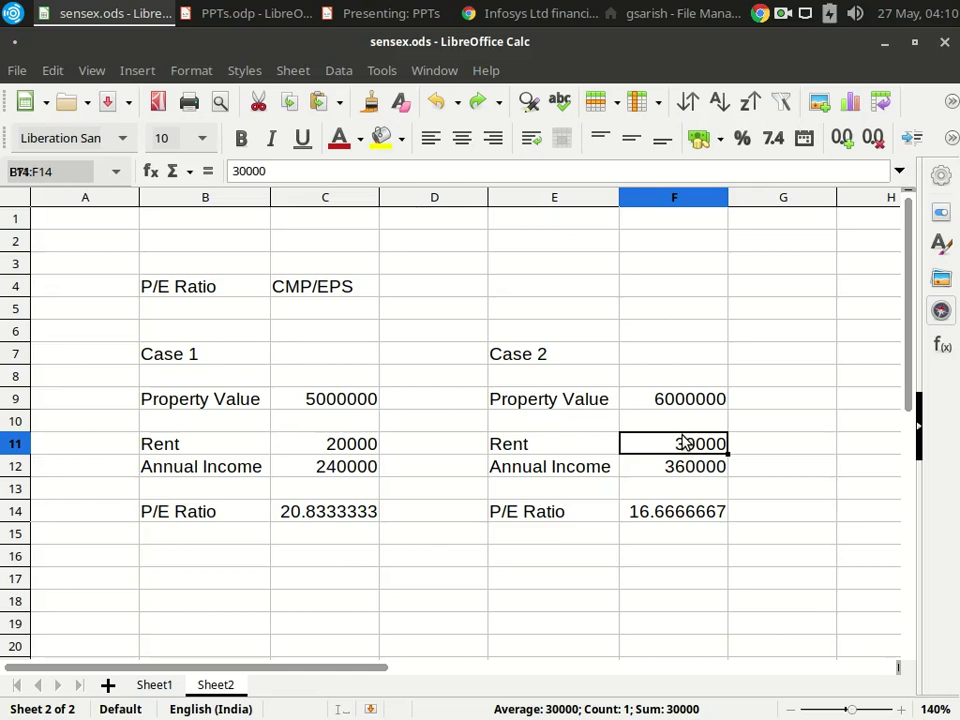
pyautogui.click(193, 358)
pyautogui.click(535, 360)
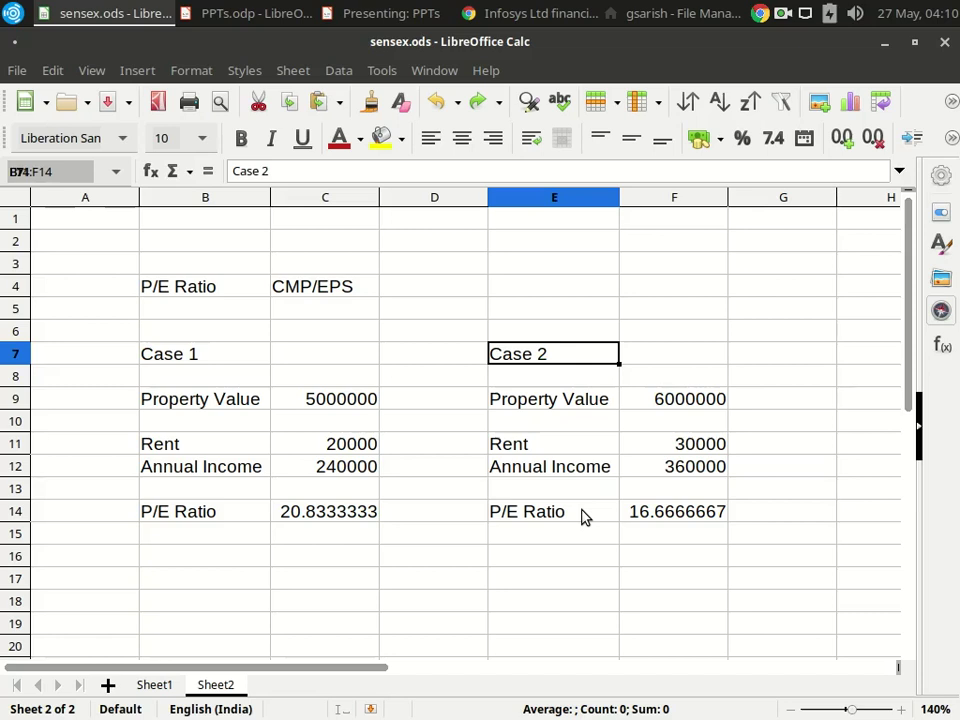
# Step: Bring back the notes "Low P/E Undervalued" in B17 and "High P/E Overvalued" in B19, each with "Rigth / Wrong" in column D
pyautogui.hotkey('ctrl', 'z')
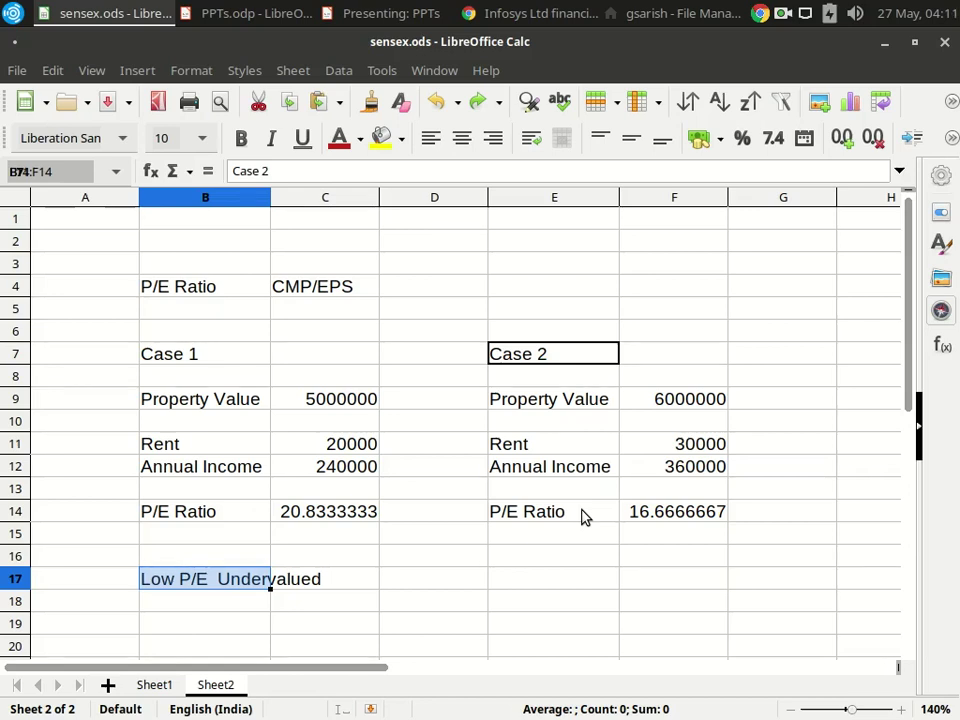
pyautogui.hotkey('ctrl', 'z')
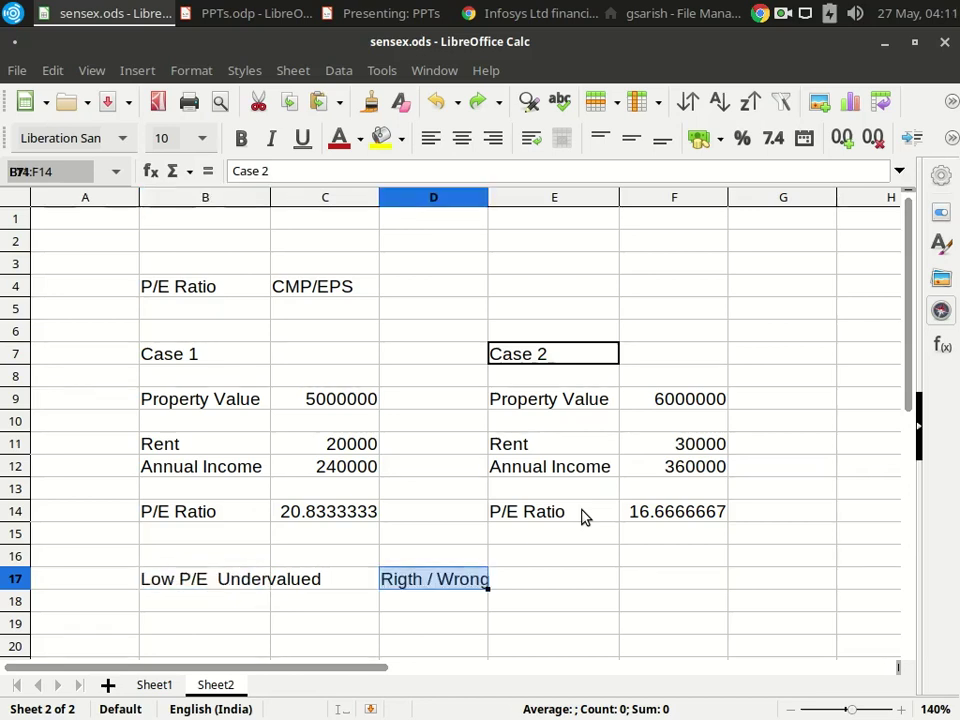
pyautogui.hotkey('ctrl', 'z')
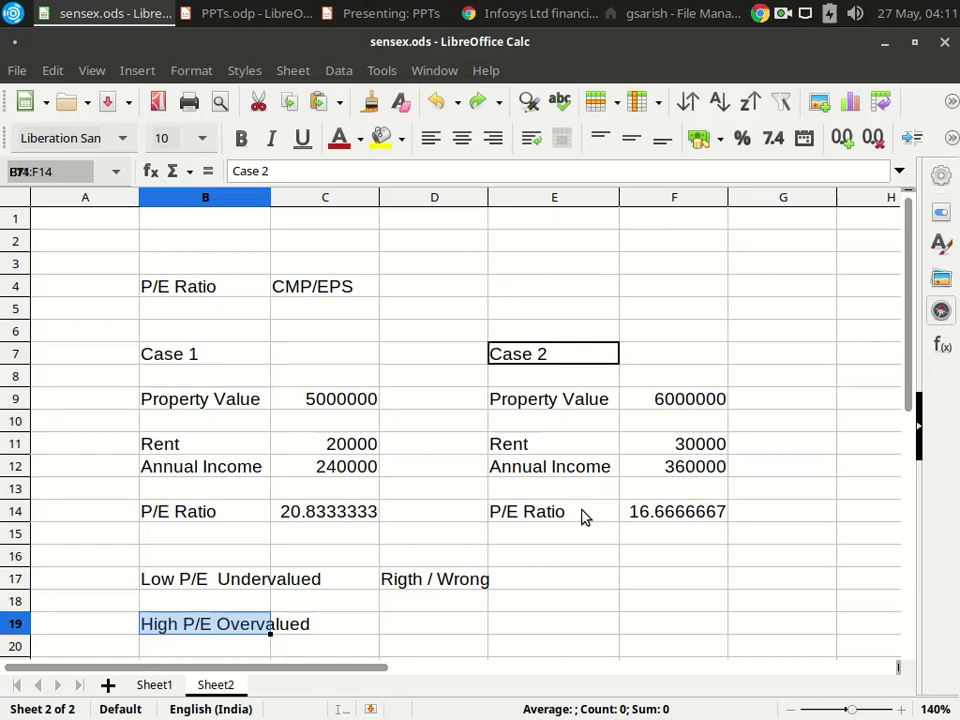
pyautogui.hotkey('ctrl', 'z')
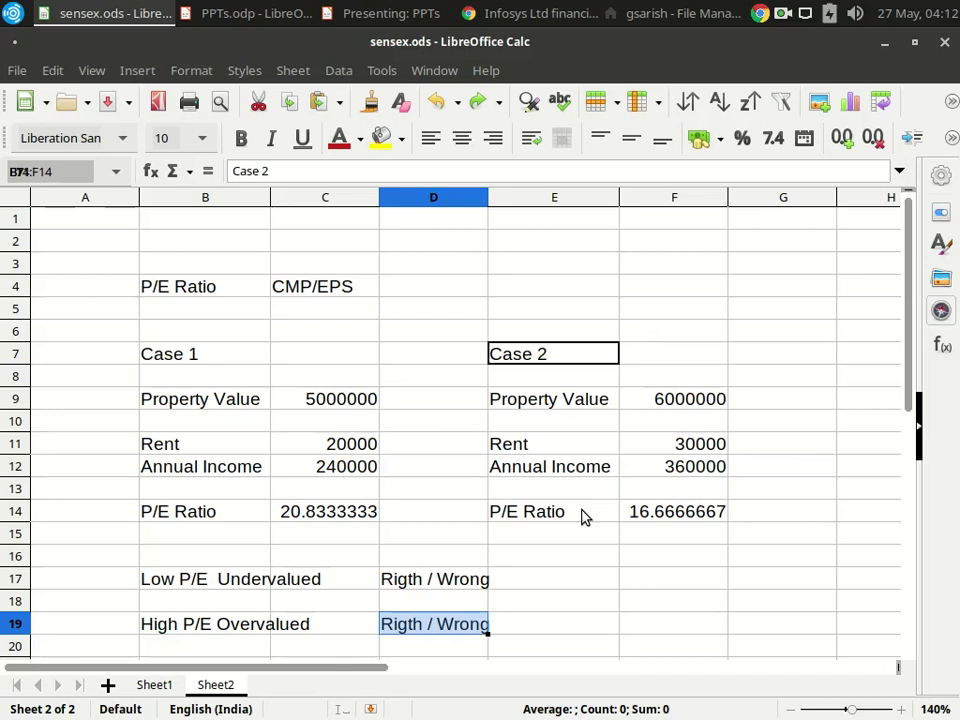
# Step: Enter P/E Ratio in B22 and Isolation beside it in C22
pyautogui.scroll(-1, 585, 516)
pyautogui.press('Down')
pyautogui.press('Down')
pyautogui.press('Down')
pyautogui.press('Left')
pyautogui.press('Left')
pyautogui.write('P/E Ratio')
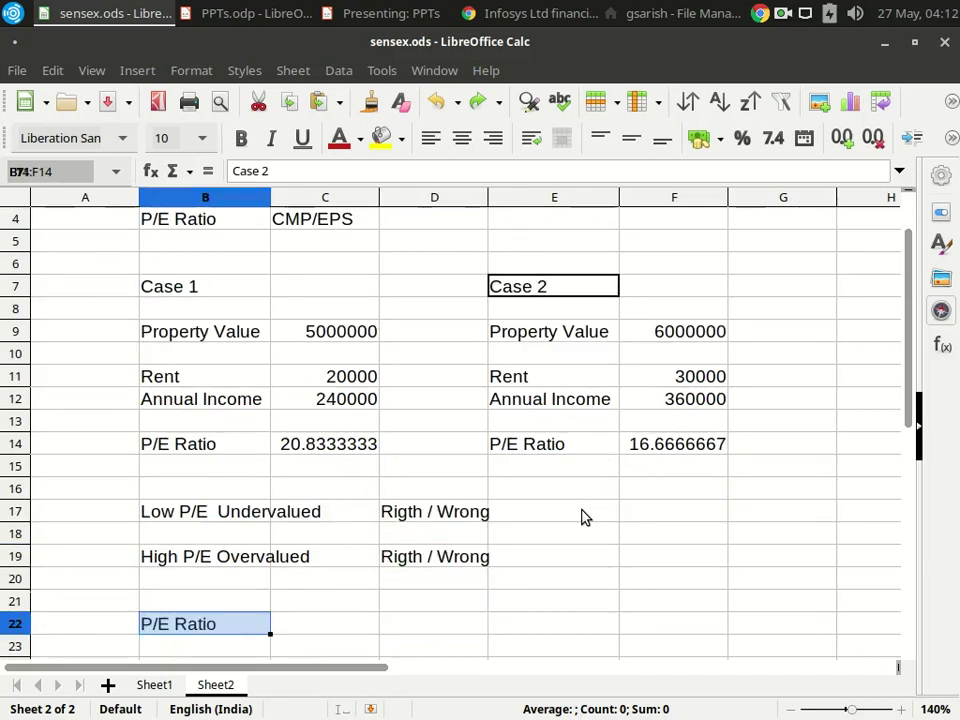
pyautogui.press('Tab')
pyautogui.write('Isolation')
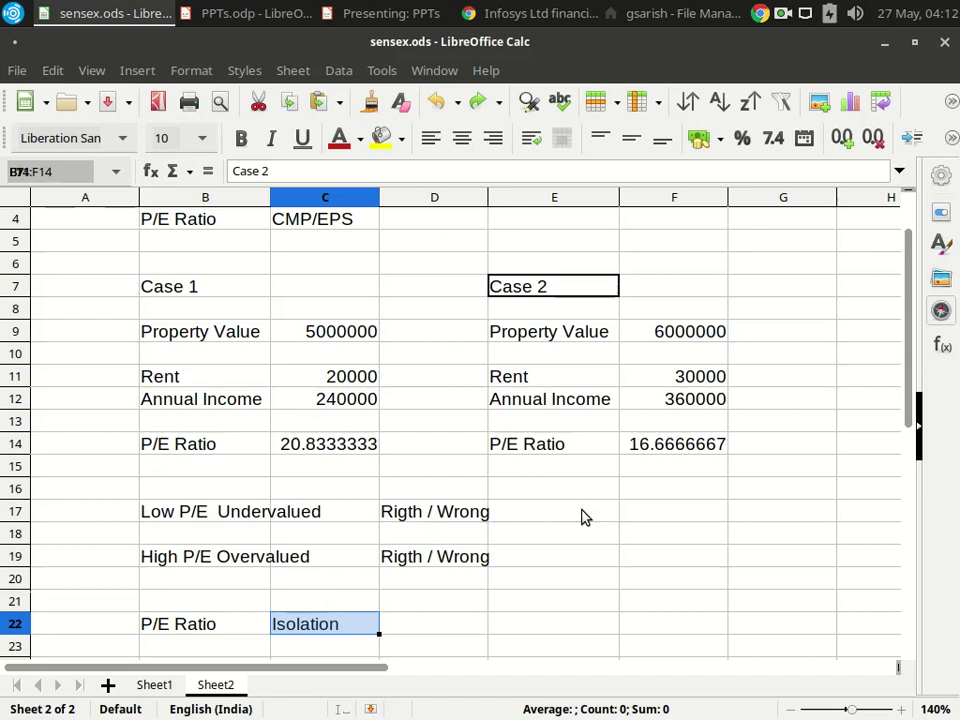
# Step: Enter Peer in D22 and Industry two rows below it in D24
pyautogui.press('Right')
pyautogui.write('Peer')
pyautogui.press('Return')
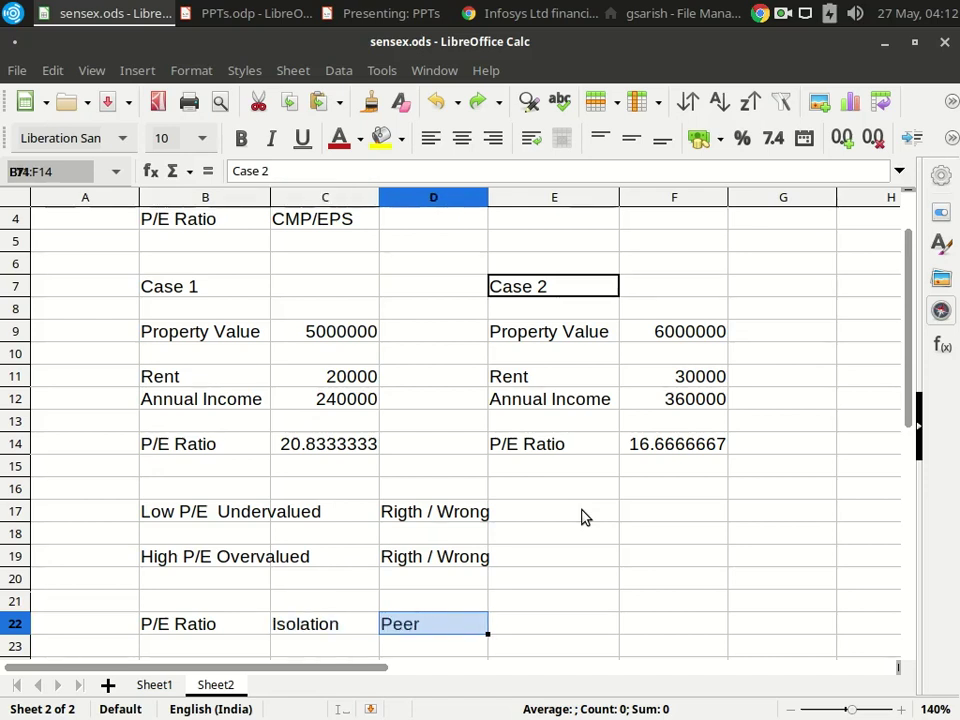
pyautogui.scroll(-2, 594, 551)
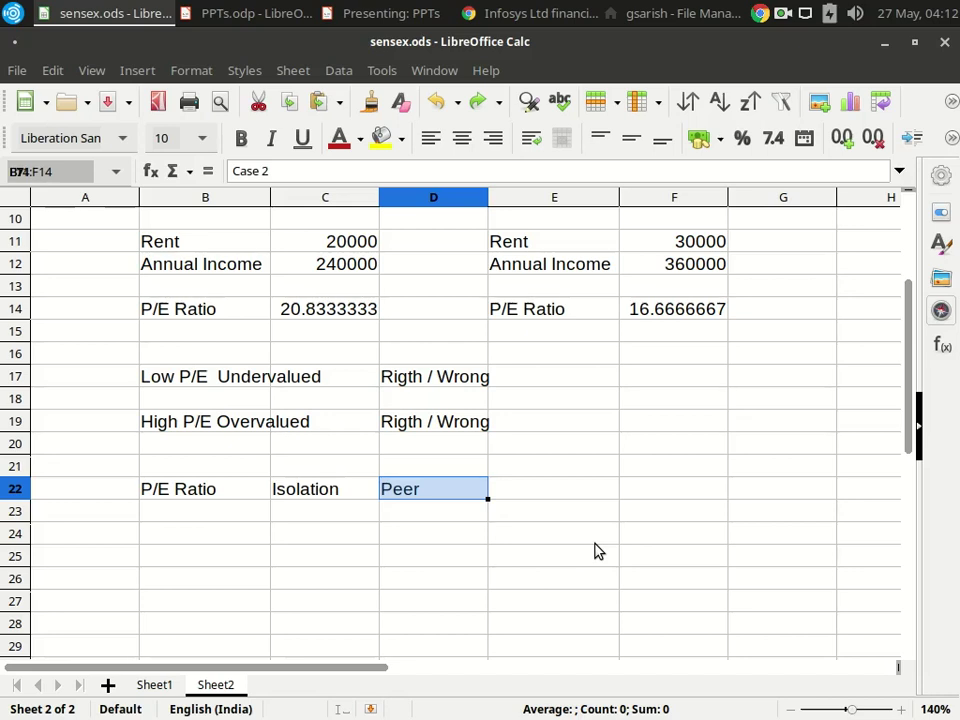
pyautogui.hotkey('ctrl', 'z')
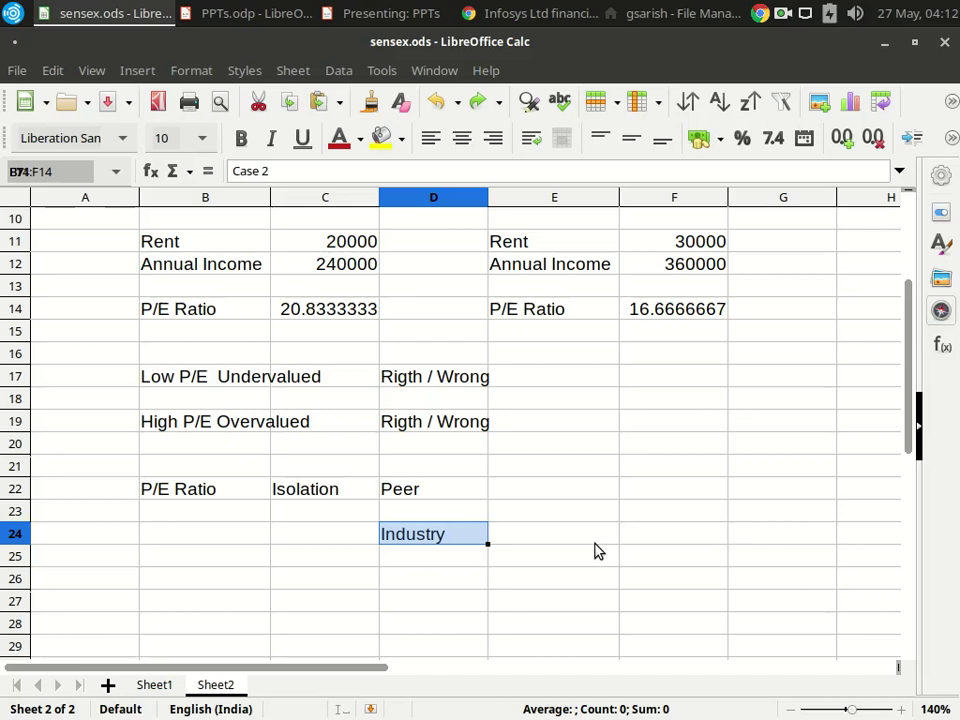
# Step: Switch to the Infosys page in Chrome and examine the CMP, EPS 12M, P/E and Ind PE columns of the peer comparison
pyautogui.click(553, 15)
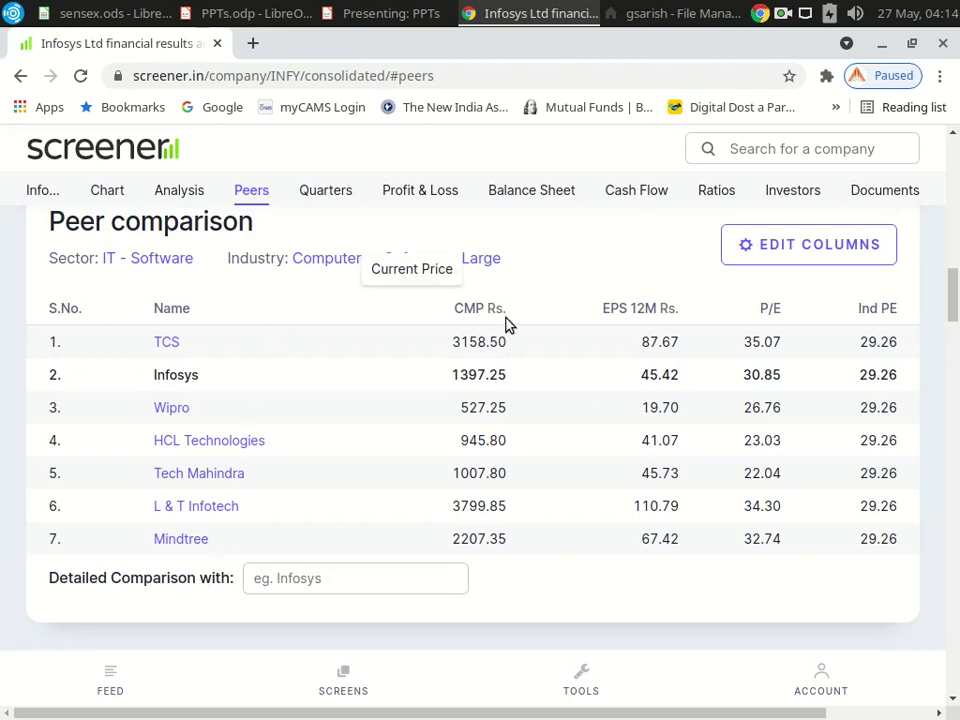
pyautogui.moveTo(507, 314); pyautogui.dragTo(455, 308)
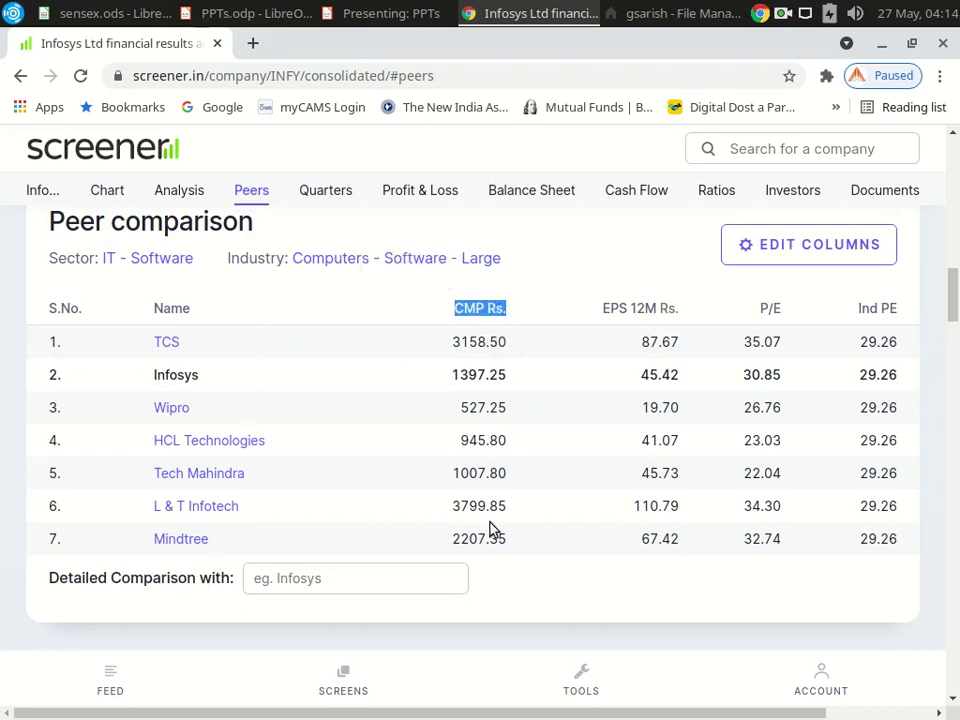
pyautogui.moveTo(678, 312); pyautogui.dragTo(603, 305)
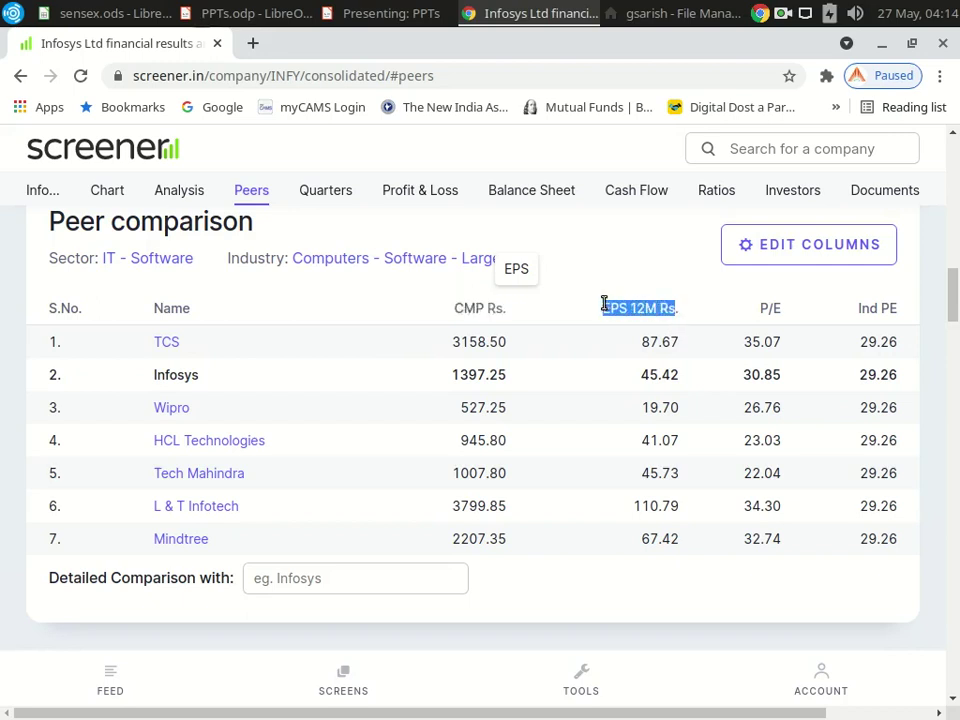
pyautogui.click(790, 316)
pyautogui.moveTo(790, 316); pyautogui.dragTo(763, 315)
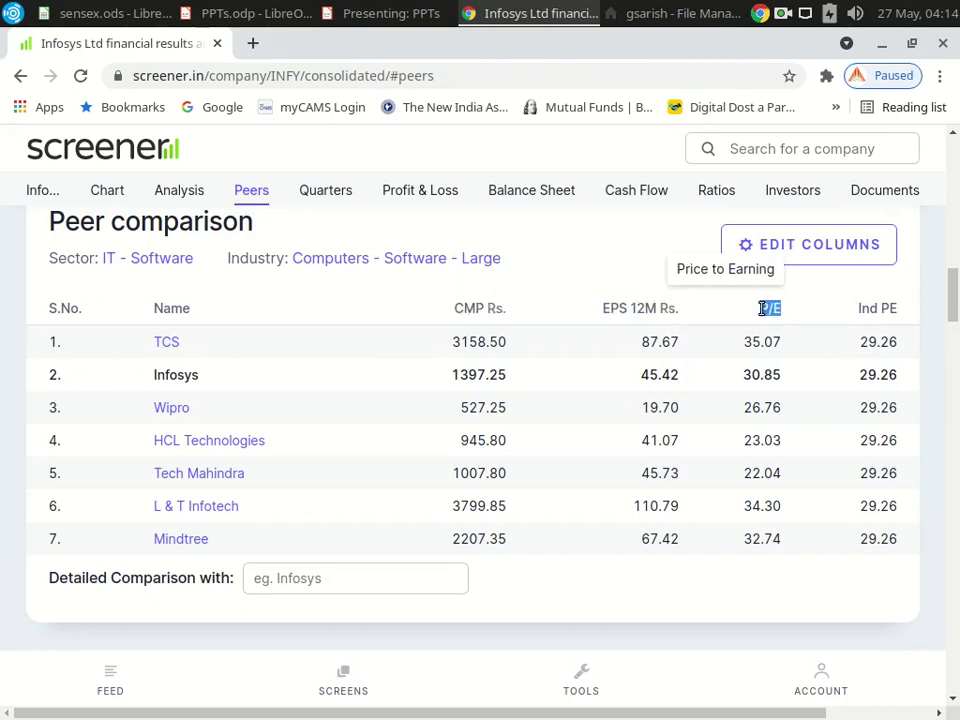
pyautogui.click(903, 316)
pyautogui.moveTo(903, 316); pyautogui.dragTo(857, 309)
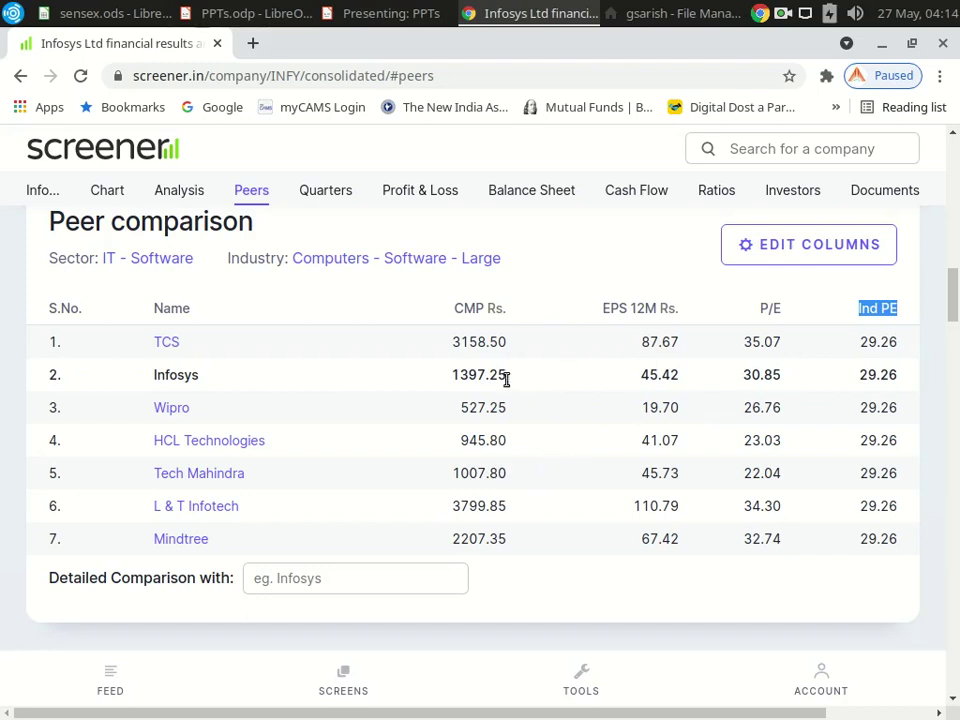
# Step: Examine the Infosys current price, and compare the P/E and current price of Tech Mahindra and TCS in the peer table
pyautogui.moveTo(512, 379); pyautogui.dragTo(447, 373)
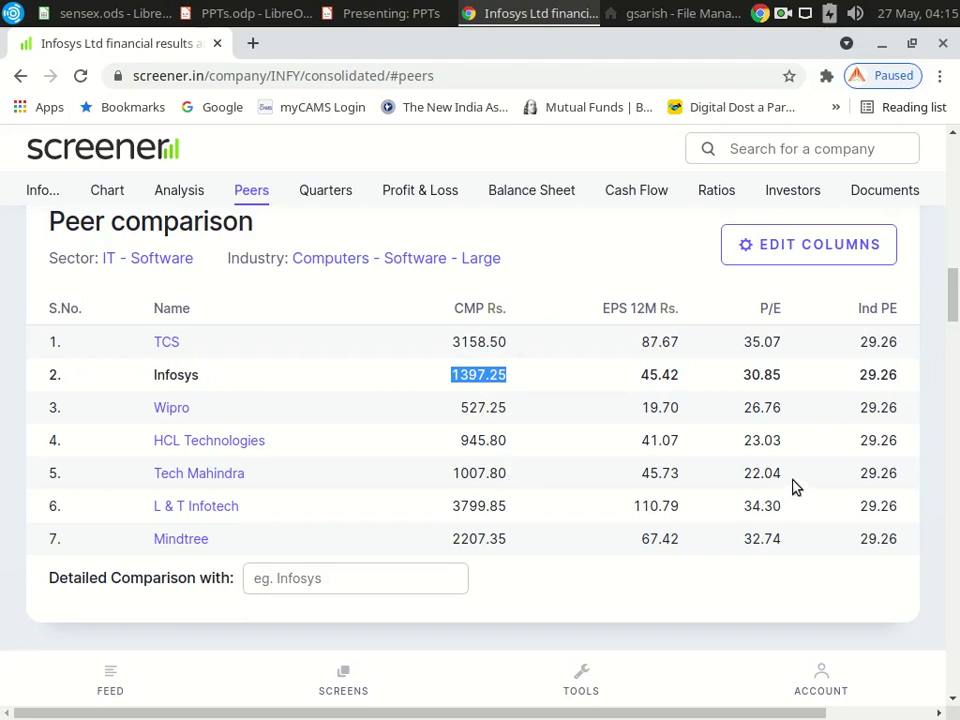
pyautogui.moveTo(782, 473); pyautogui.dragTo(741, 476)
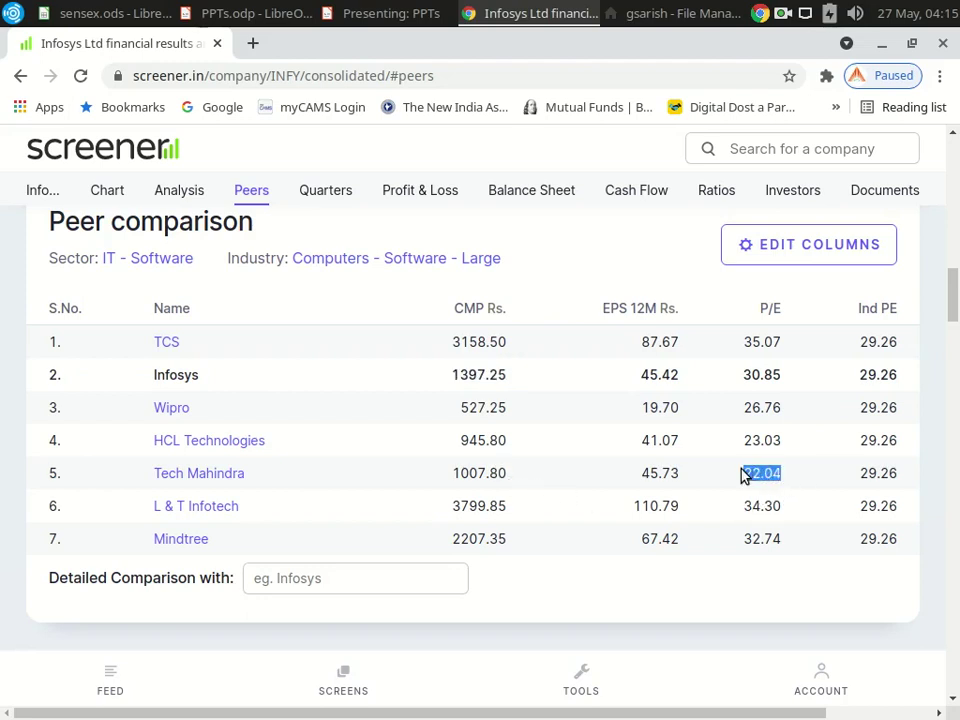
pyautogui.moveTo(511, 473); pyautogui.dragTo(449, 475)
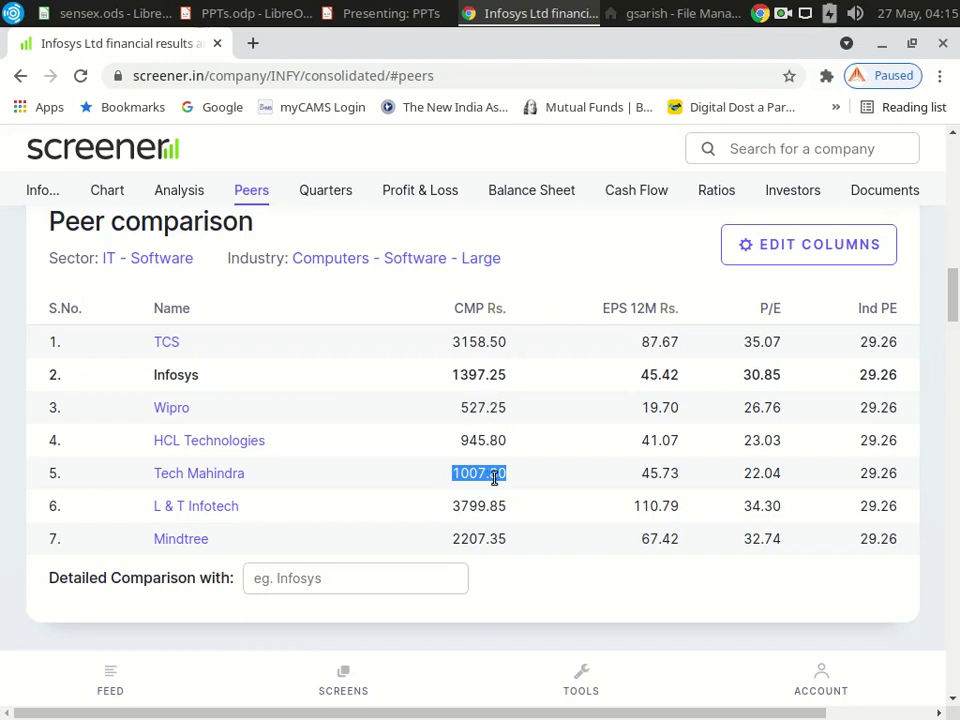
pyautogui.moveTo(784, 347); pyautogui.dragTo(745, 340)
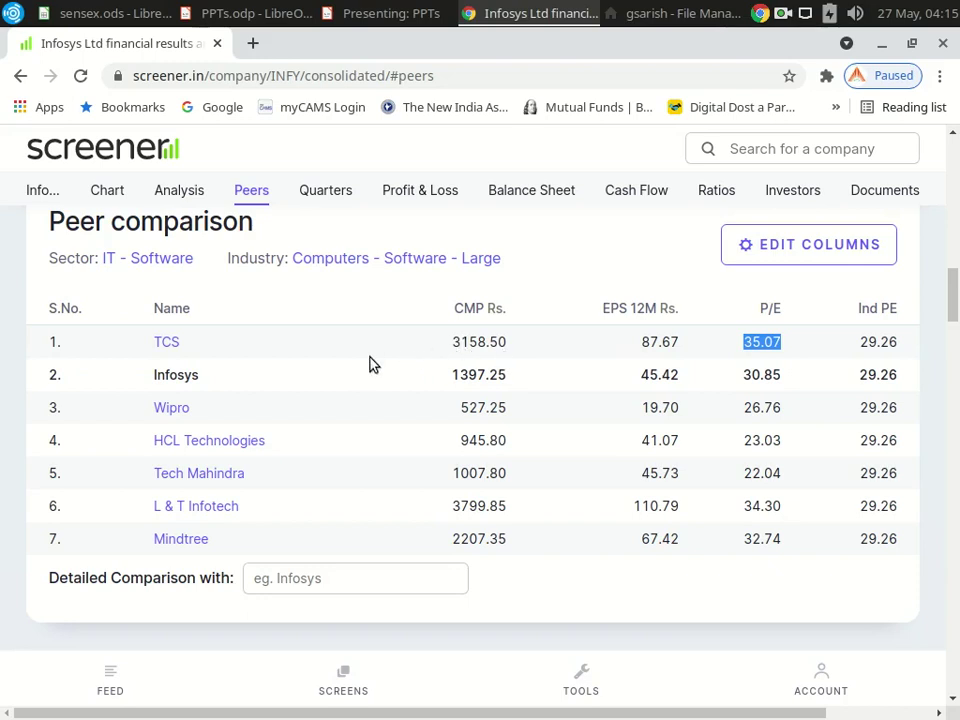
pyautogui.moveTo(508, 342); pyautogui.dragTo(450, 340)
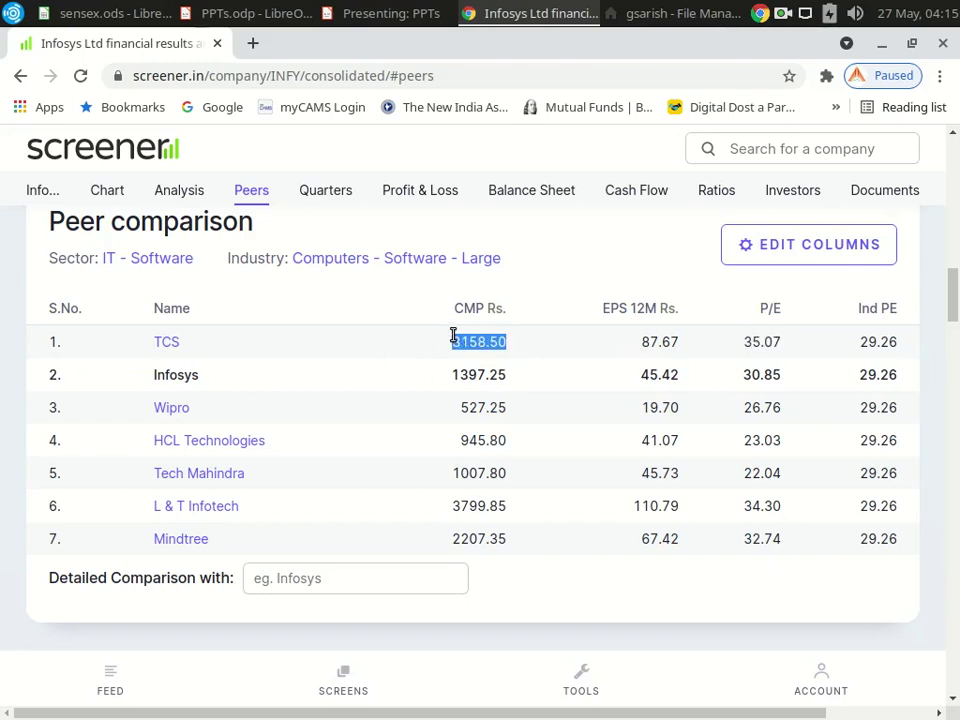
# Step: Compare the P/E of Infosys with its industry P/E in the peer comparison table
pyautogui.click(515, 403)
pyautogui.moveTo(902, 381); pyautogui.dragTo(858, 377)
pyautogui.moveTo(786, 381); pyautogui.dragTo(767, 374)
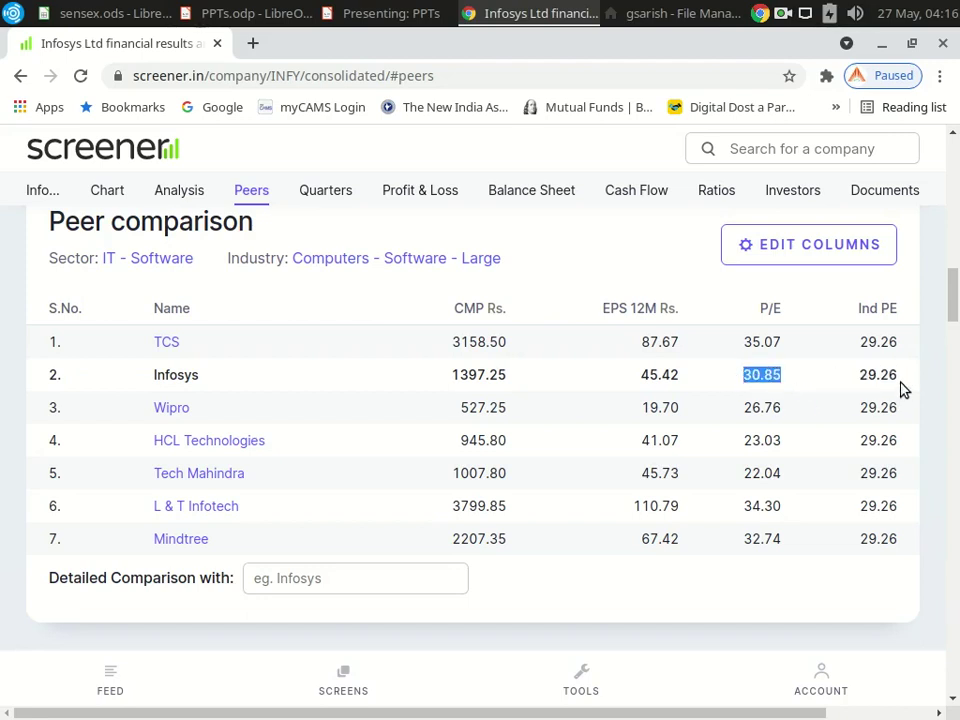
pyautogui.moveTo(901, 383); pyautogui.dragTo(858, 380)
pyautogui.click(788, 379)
pyautogui.moveTo(785, 379); pyautogui.dragTo(743, 378)
pyautogui.click(777, 357)
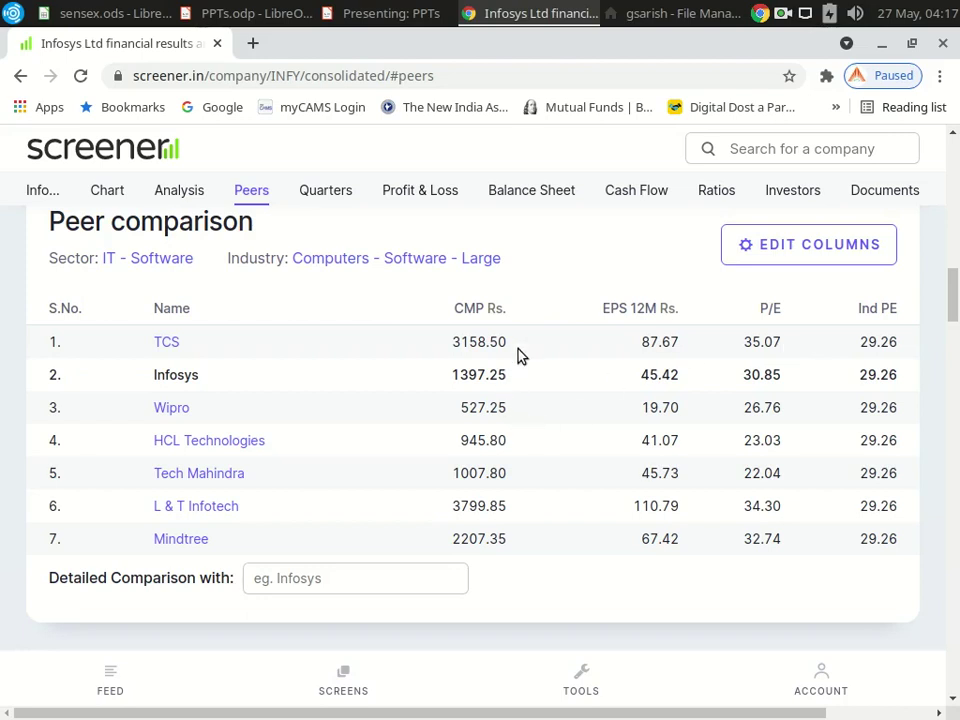
# Step: Examine the TCS current price against its 12-month EPS, and compare the P/E of Infosys and Tech Mahindra
pyautogui.moveTo(516, 349); pyautogui.dragTo(450, 341)
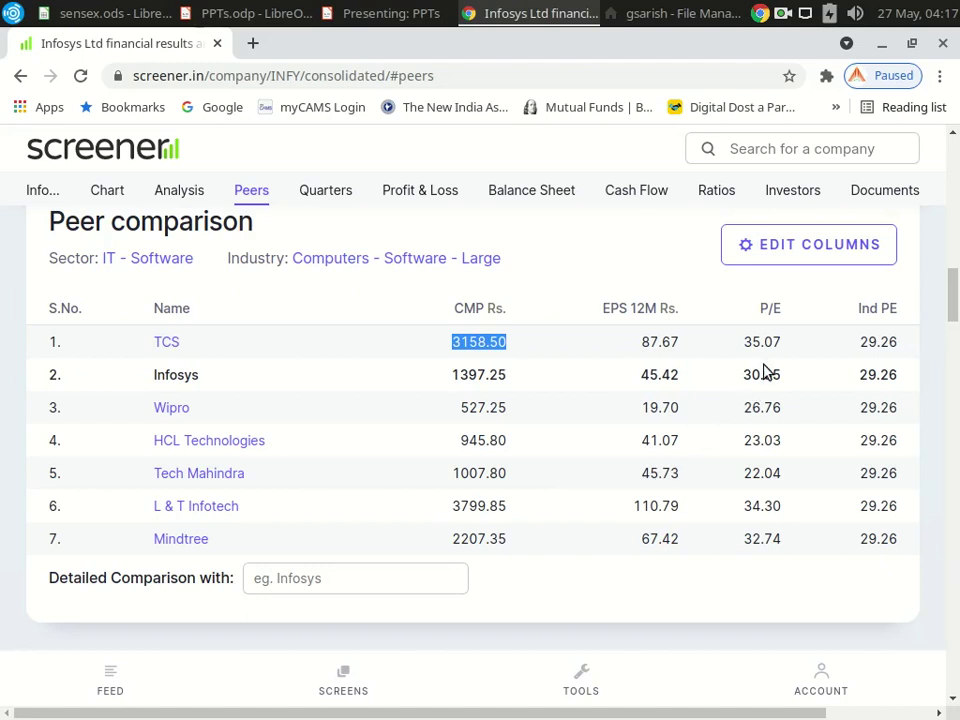
pyautogui.moveTo(677, 341); pyautogui.dragTo(640, 347)
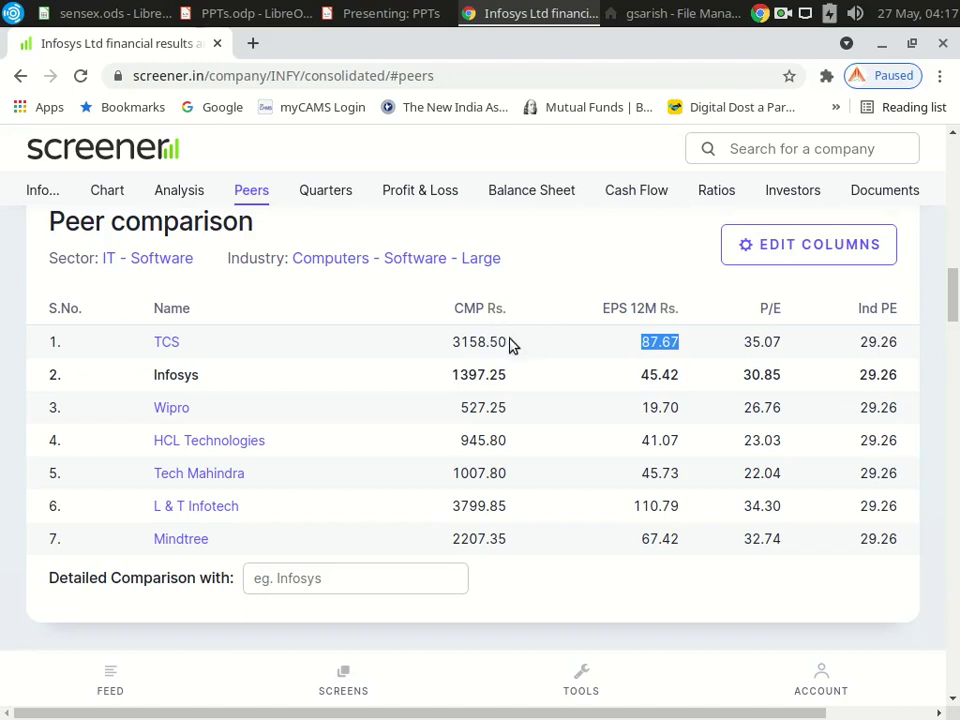
pyautogui.moveTo(508, 344); pyautogui.dragTo(455, 341)
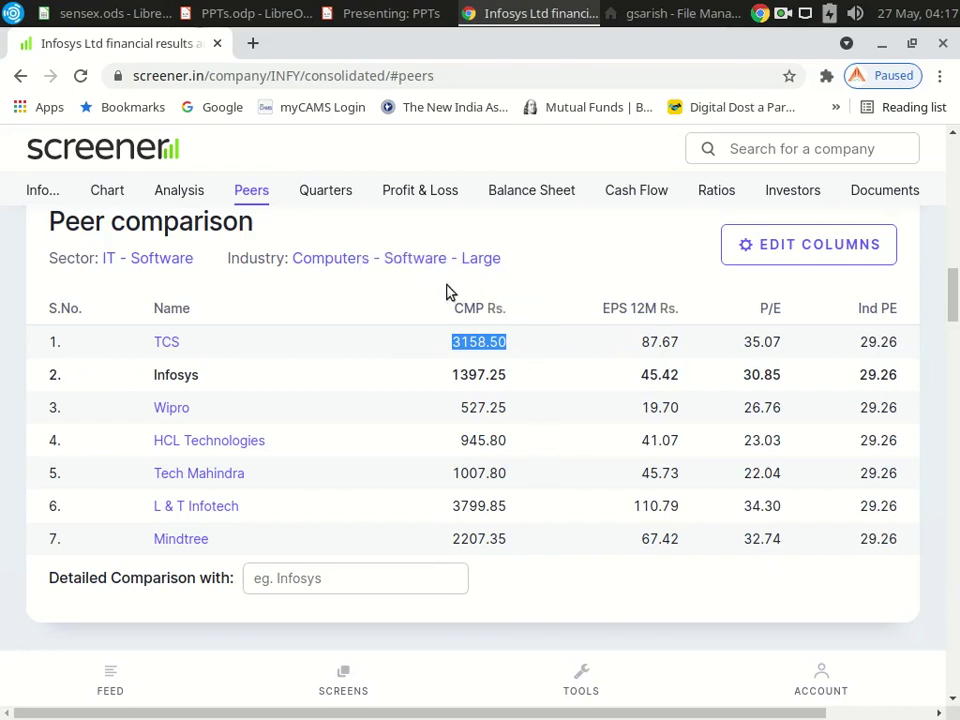
pyautogui.click(680, 350)
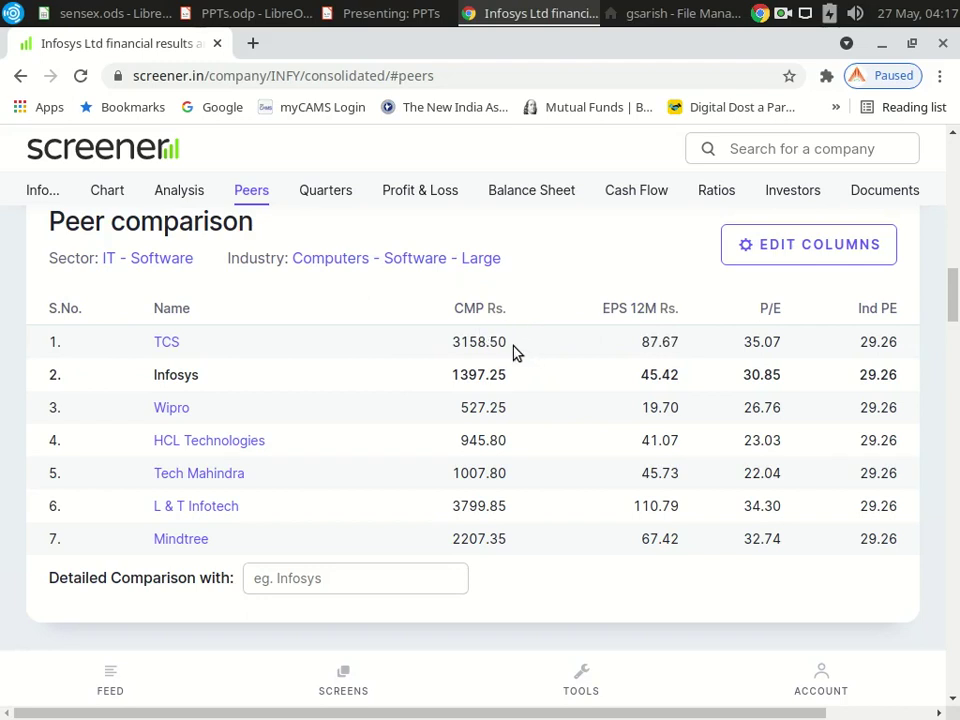
pyautogui.moveTo(512, 347); pyautogui.dragTo(457, 340)
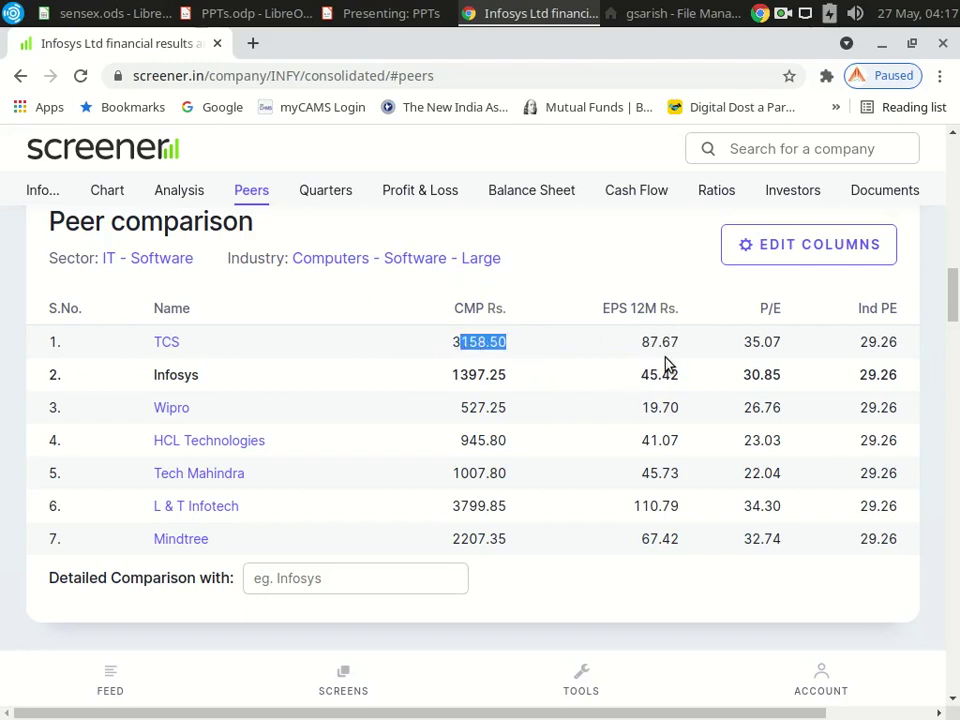
pyautogui.moveTo(681, 349); pyautogui.dragTo(641, 347)
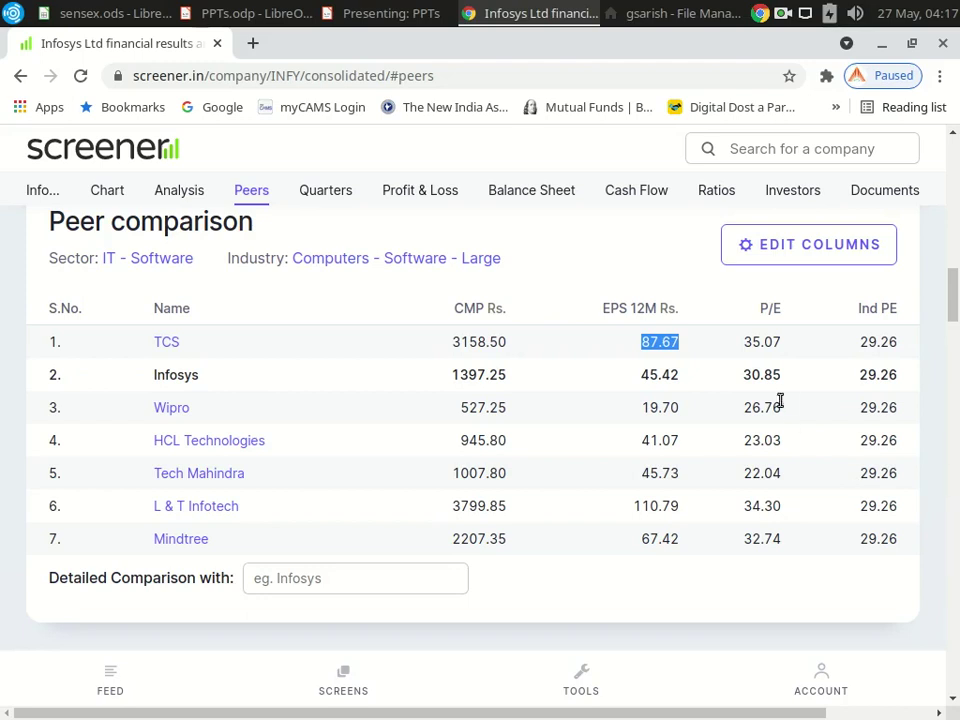
pyautogui.moveTo(785, 379); pyautogui.dragTo(745, 375)
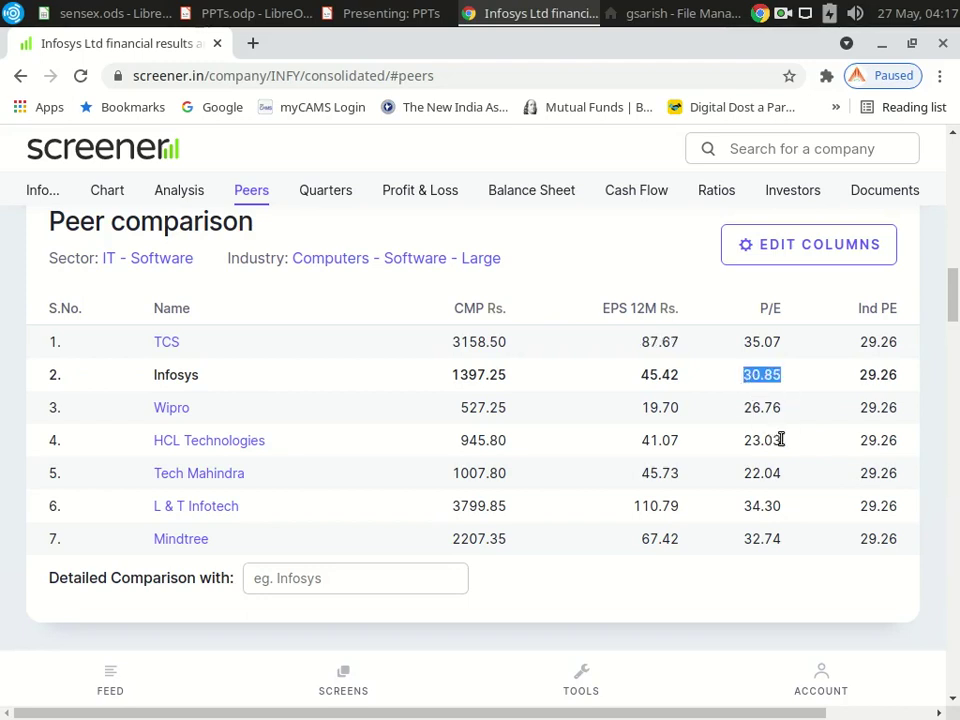
pyautogui.moveTo(785, 477); pyautogui.dragTo(750, 472)
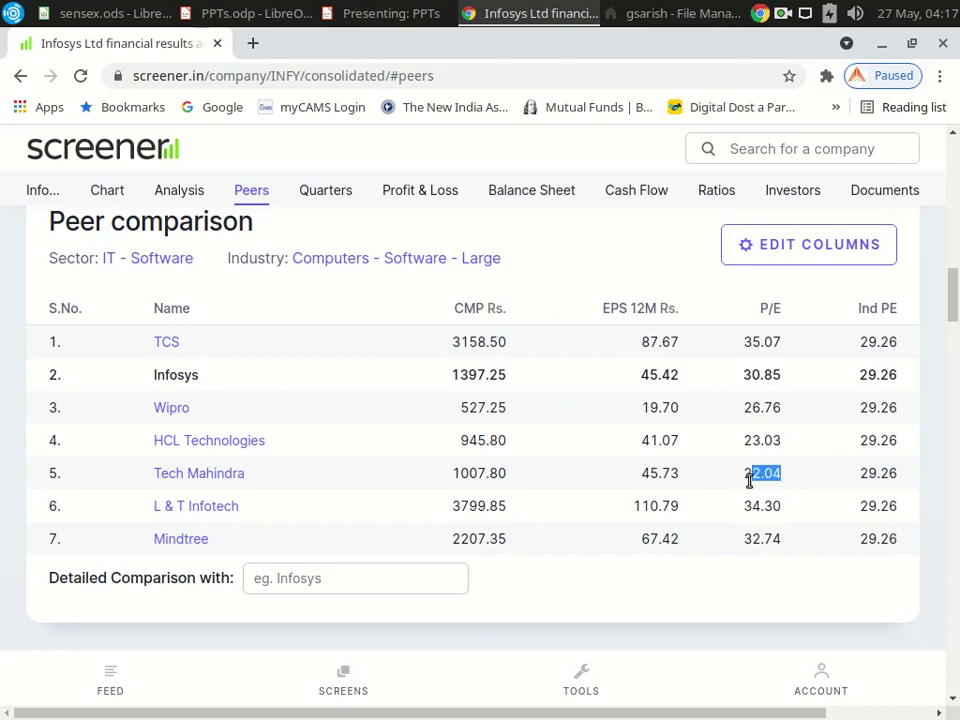
pyautogui.click(749, 480)
pyautogui.moveTo(782, 345); pyautogui.dragTo(643, 346)
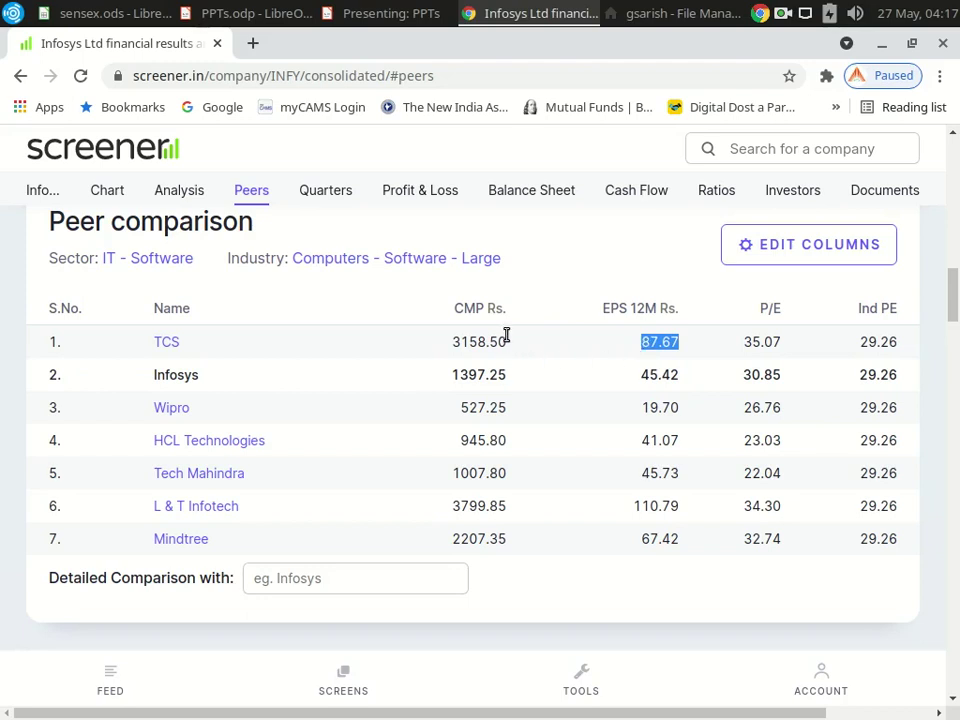
pyautogui.moveTo(510, 347); pyautogui.dragTo(452, 355)
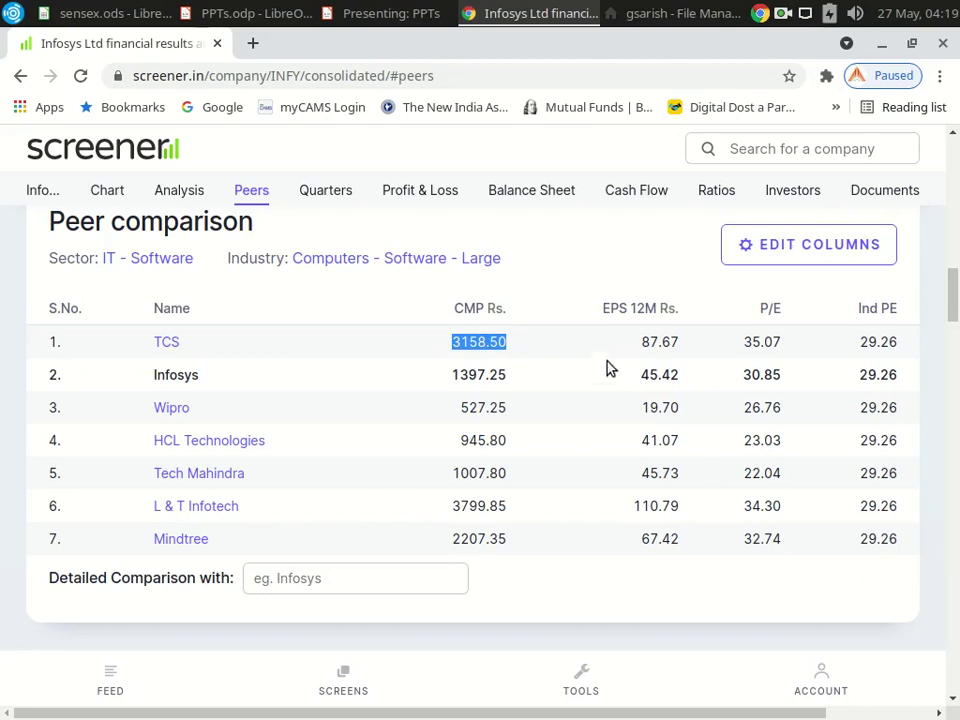
# Step: Switch to the sensex.ods spreadsheet and restore the Situation 1 heading in B27, with Price in B29, Year 1 in C28 and 1000 in C29
pyautogui.click(107, 12)
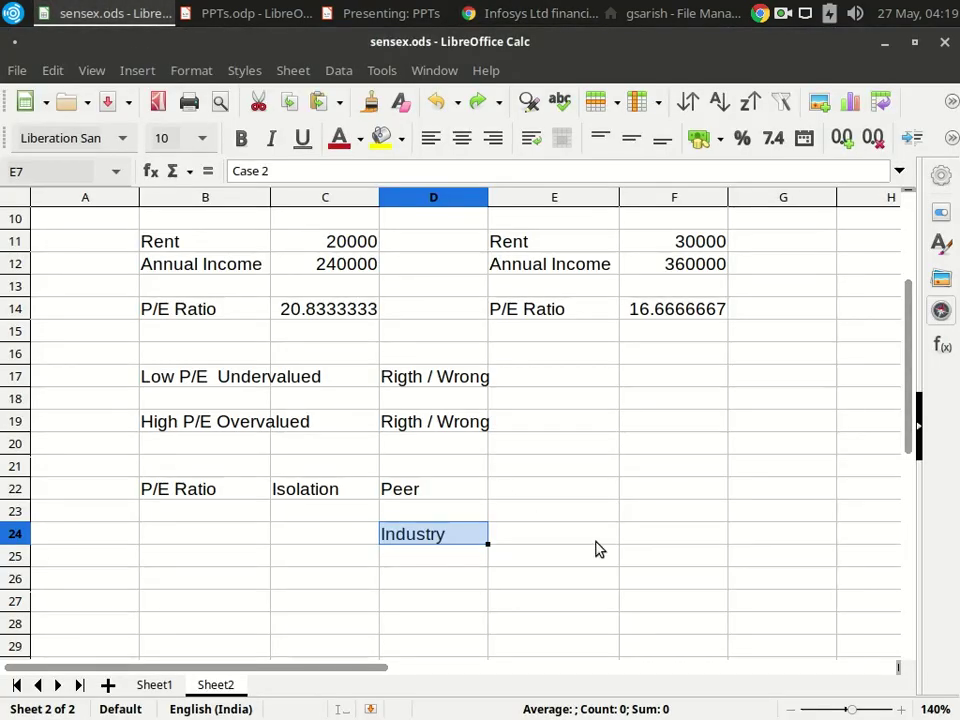
pyautogui.hotkey('ctrl', 'z')
pyautogui.scroll(-5, 597, 548)
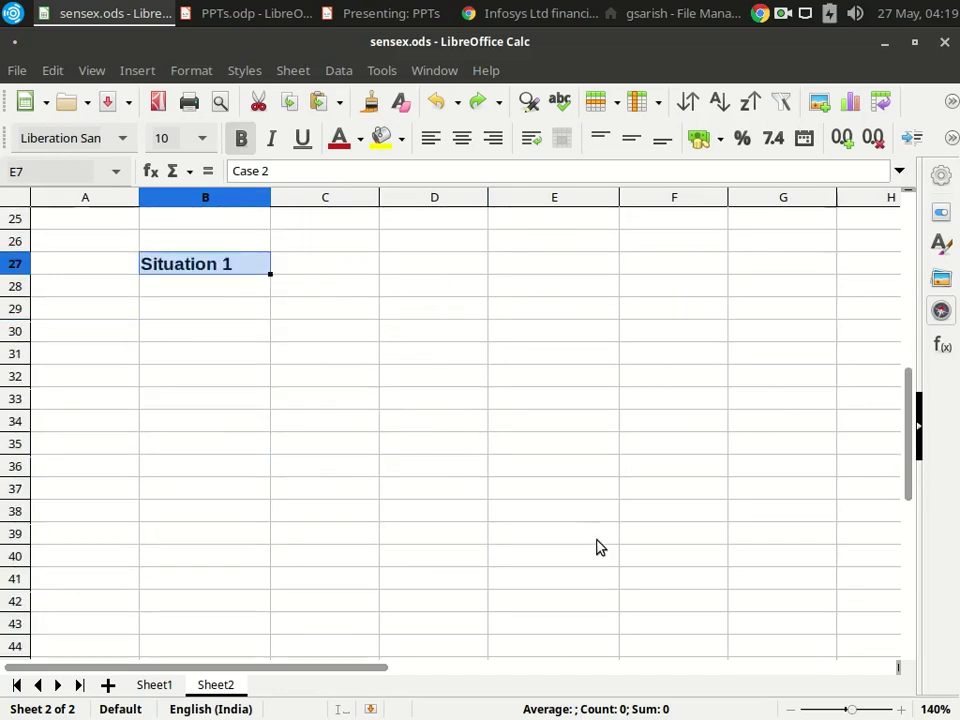
pyautogui.hotkey('ctrl', 'z')
pyautogui.hotkey('ctrl', 'z')
pyautogui.hotkey('ctrl', 'z')
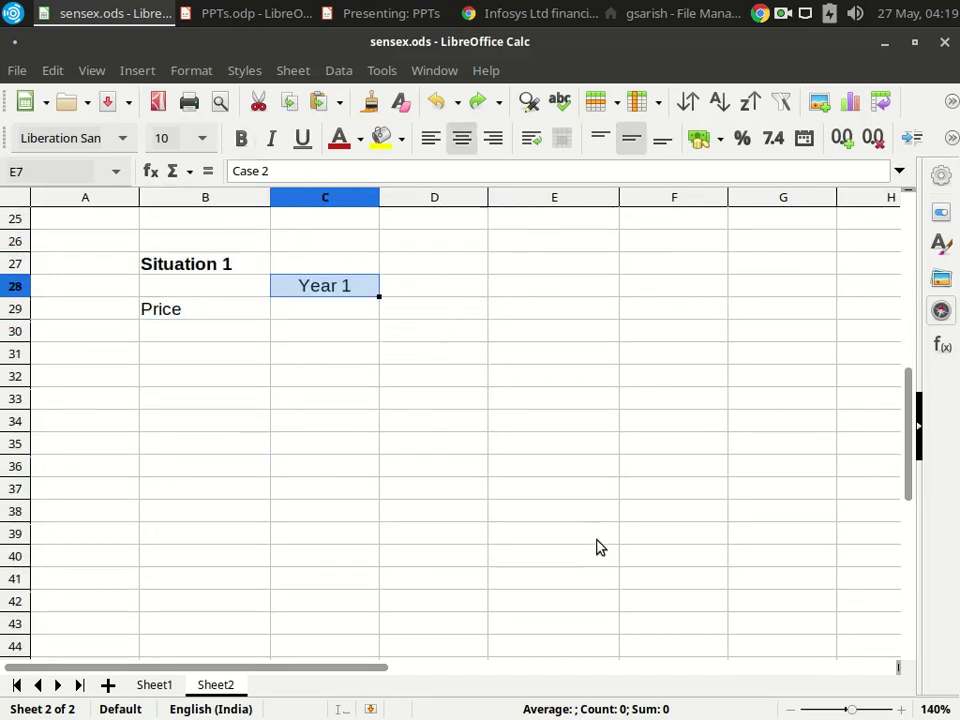
pyautogui.hotkey('ctrl', 'z')
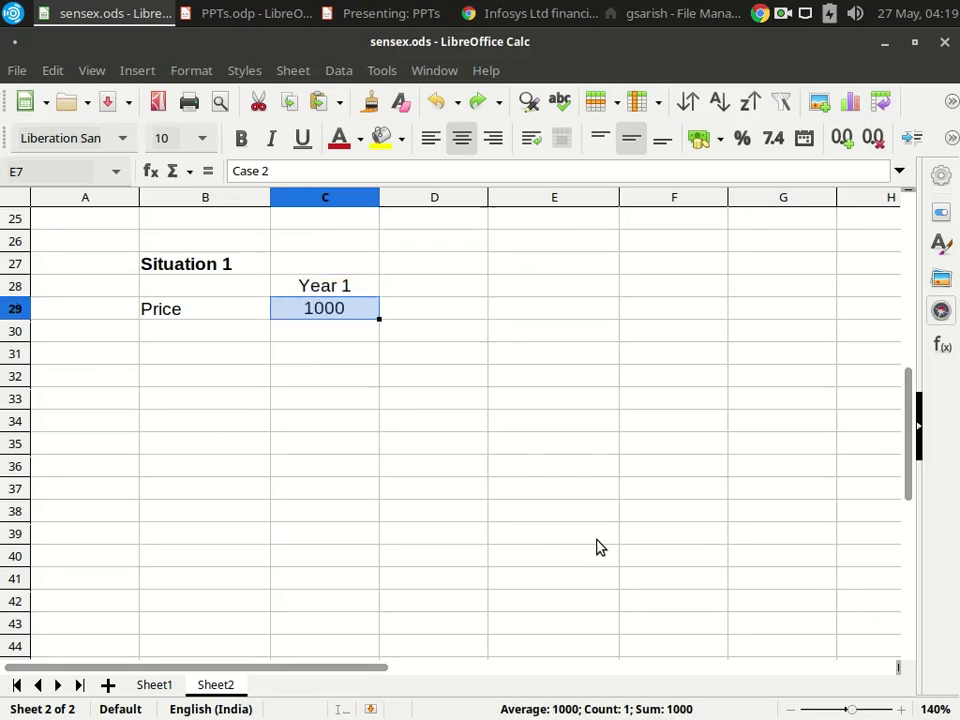
# Step: Redo the Year 2 column with price 1100 and the Year 3 column with price 1200 in rows 28 and 29
pyautogui.hotkey('ctrl', 'y')
pyautogui.hotkey('ctrl', 'y')
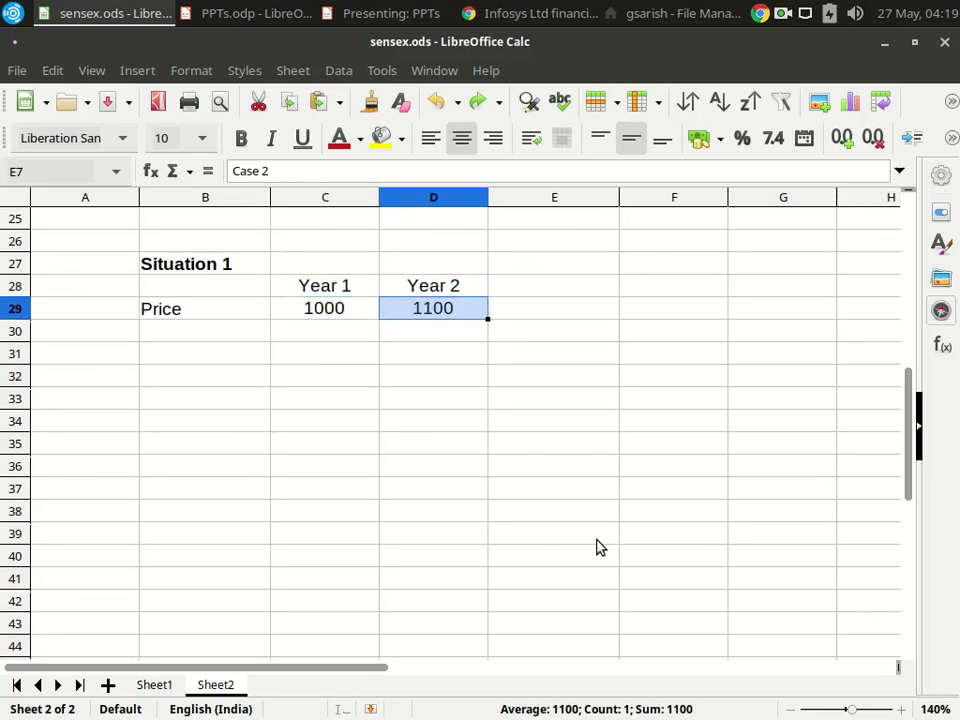
pyautogui.hotkey('ctrl', 'y')
pyautogui.hotkey('ctrl', 'y')
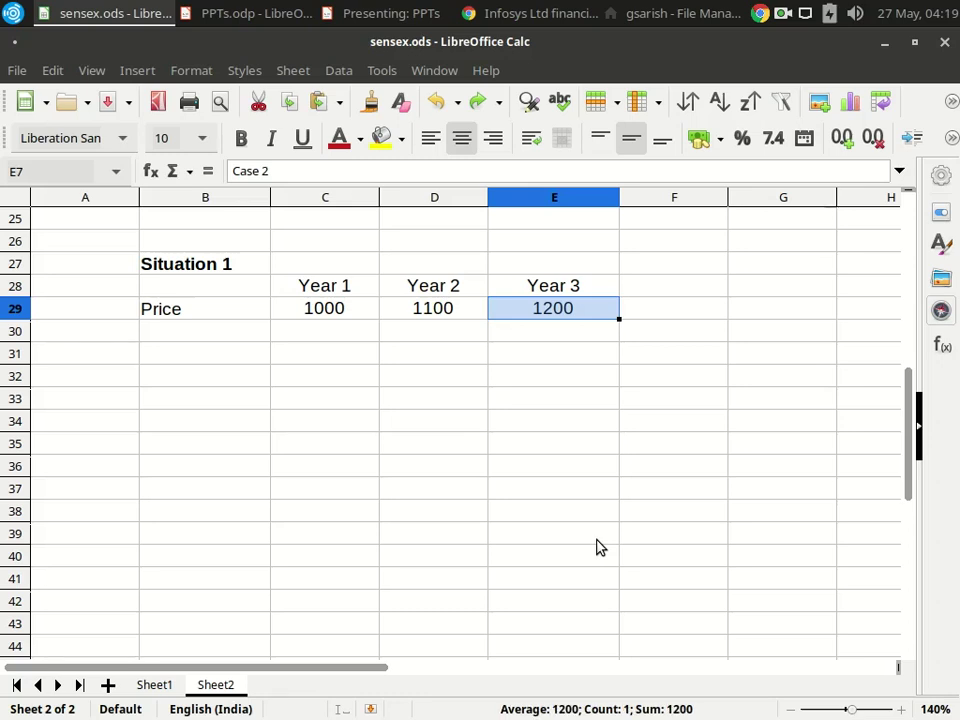
# Step: Redo the EPS row 31 with 20, 40 and 60, and the P/E Ratio row 33 dividing each year's price by its EPS
pyautogui.hotkey('ctrl', 'y')
pyautogui.hotkey('ctrl', 'y')
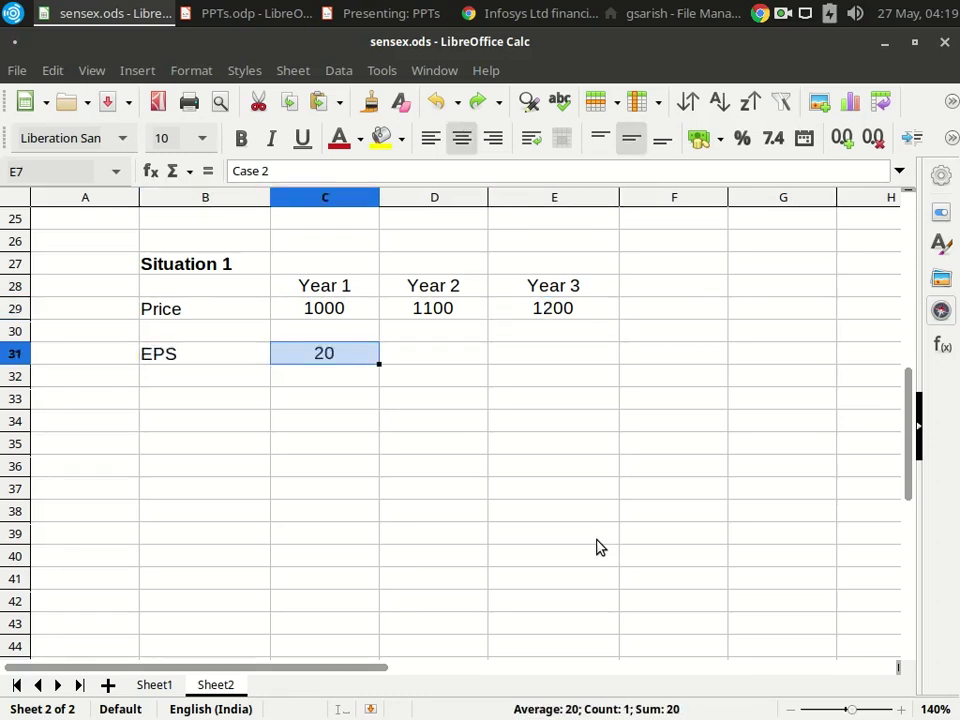
pyautogui.hotkey('ctrl', 'y')
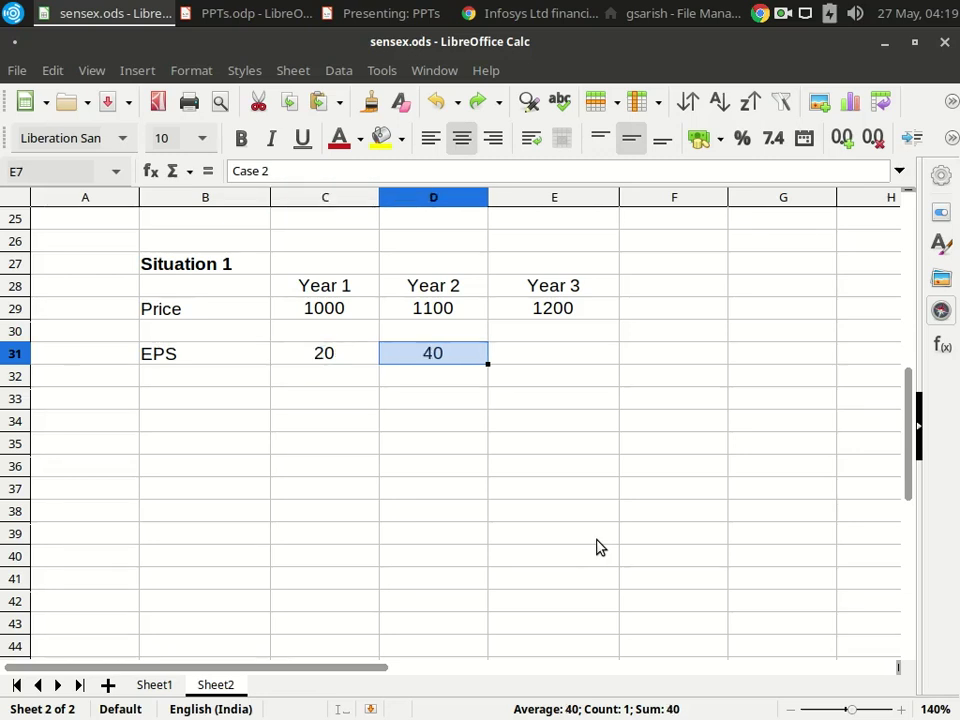
pyautogui.hotkey('ctrl', 'y')
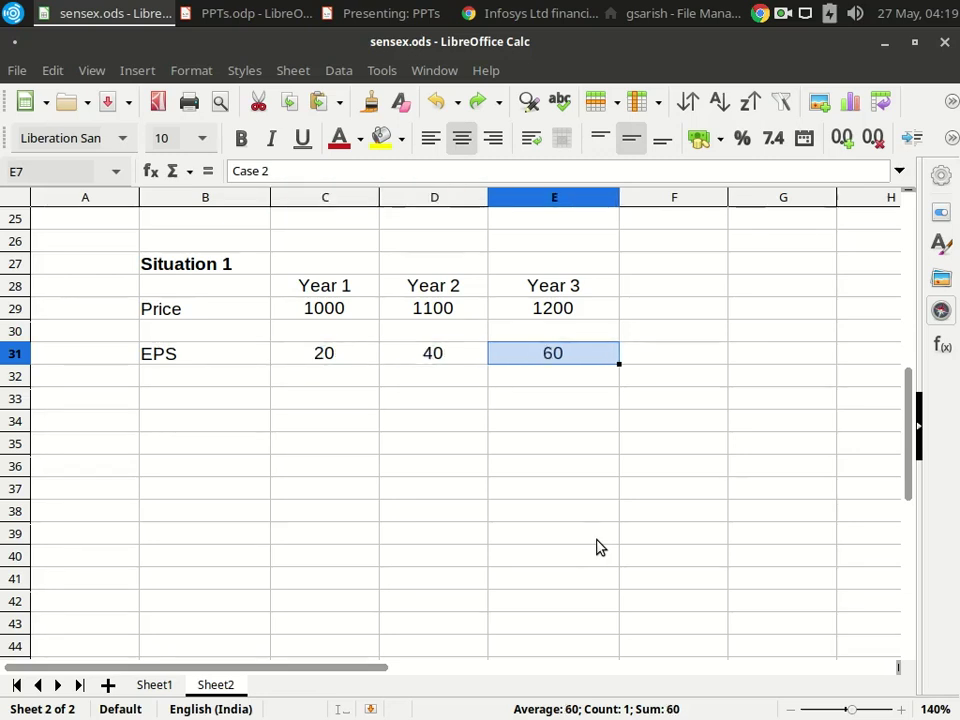
pyautogui.hotkey('ctrl', 'y')
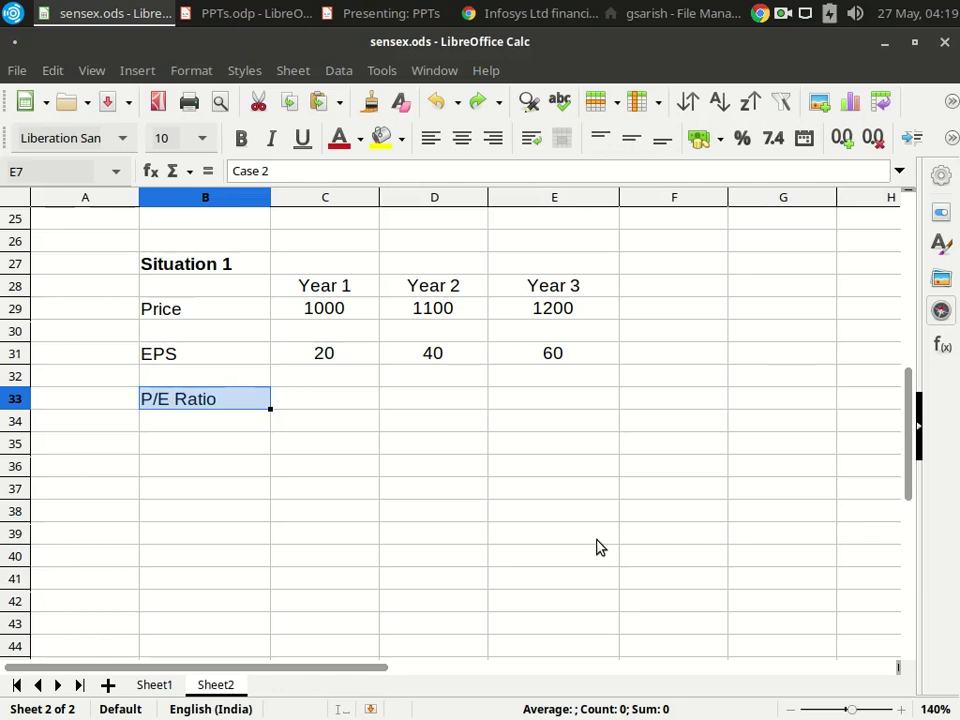
pyautogui.hotkey('ctrl', 'y')
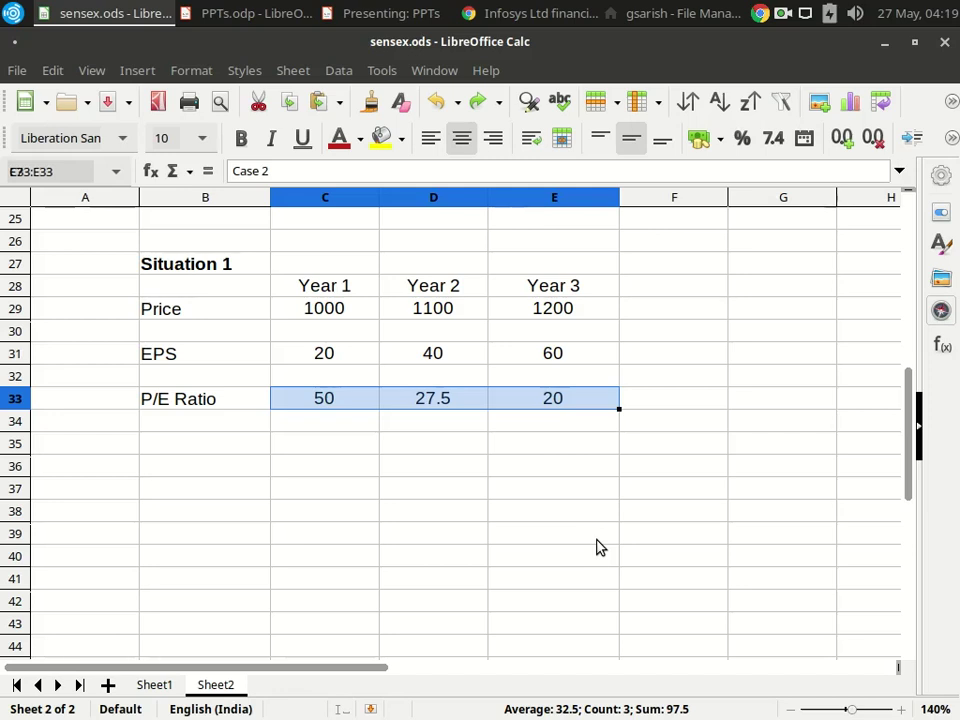
# Step: Examine how the price and the EPS of Situation 1 develop from Year 1 to Year 3
pyautogui.click(622, 384)
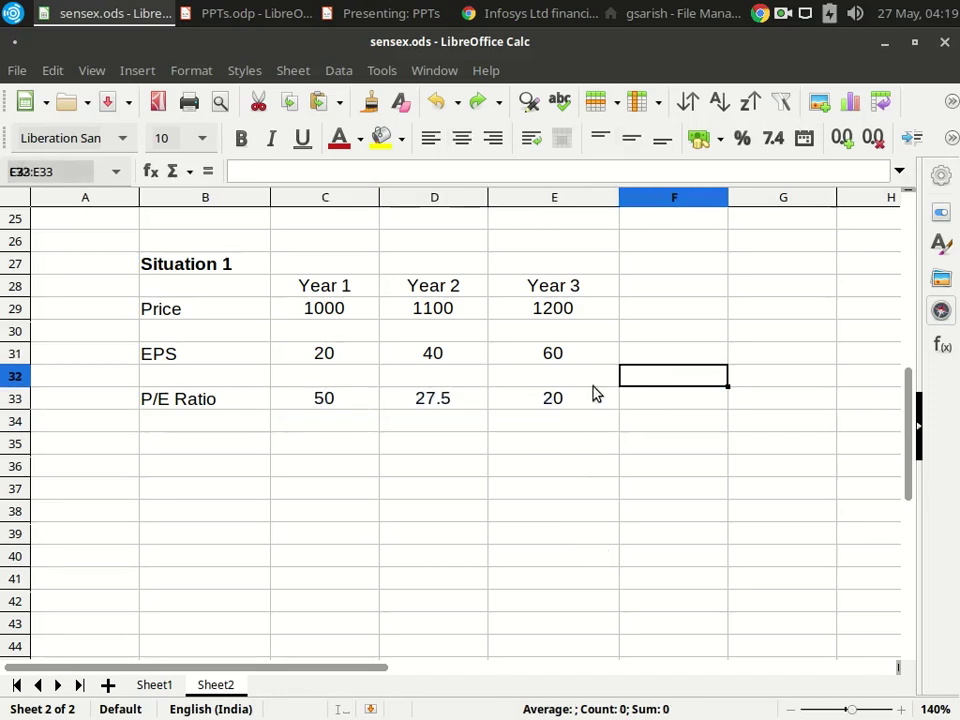
pyautogui.click(567, 362)
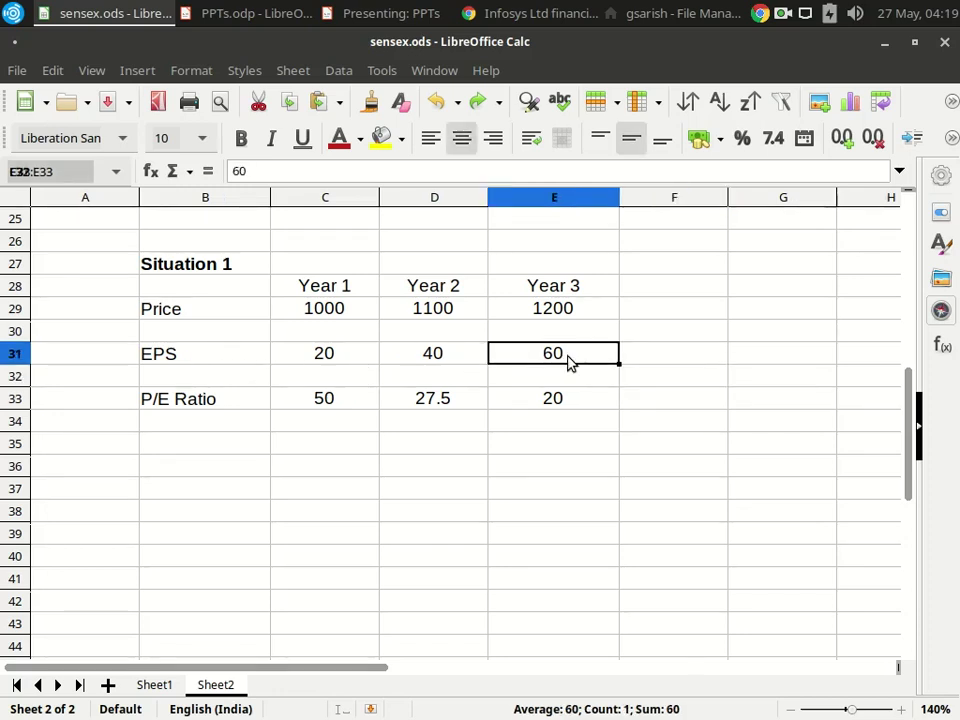
pyautogui.click(203, 313)
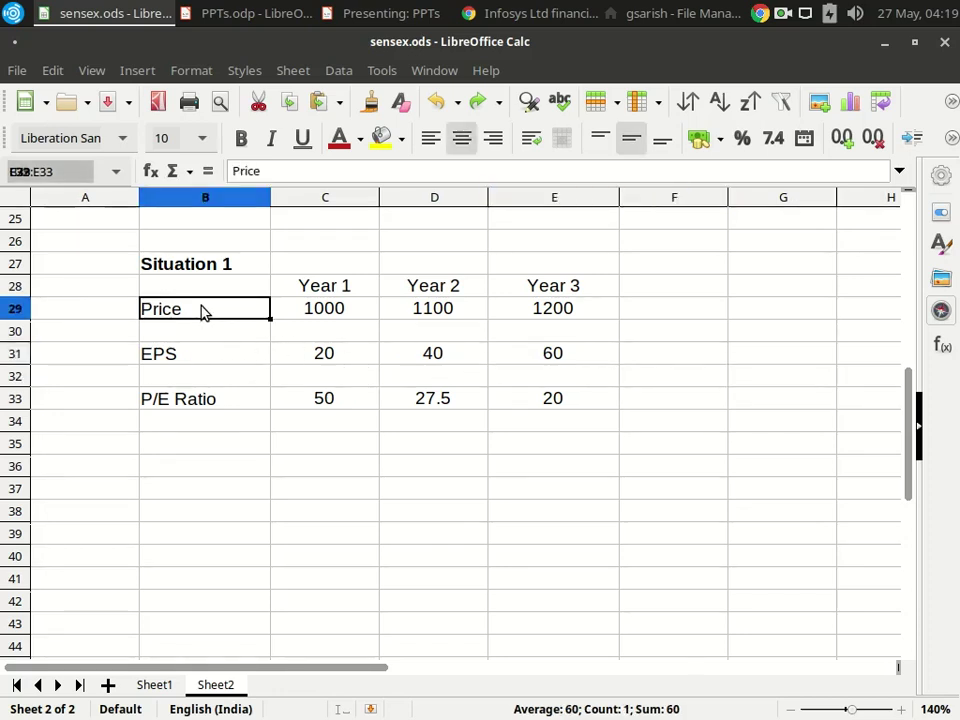
pyautogui.click(307, 316)
pyautogui.click(433, 318)
pyautogui.click(545, 310)
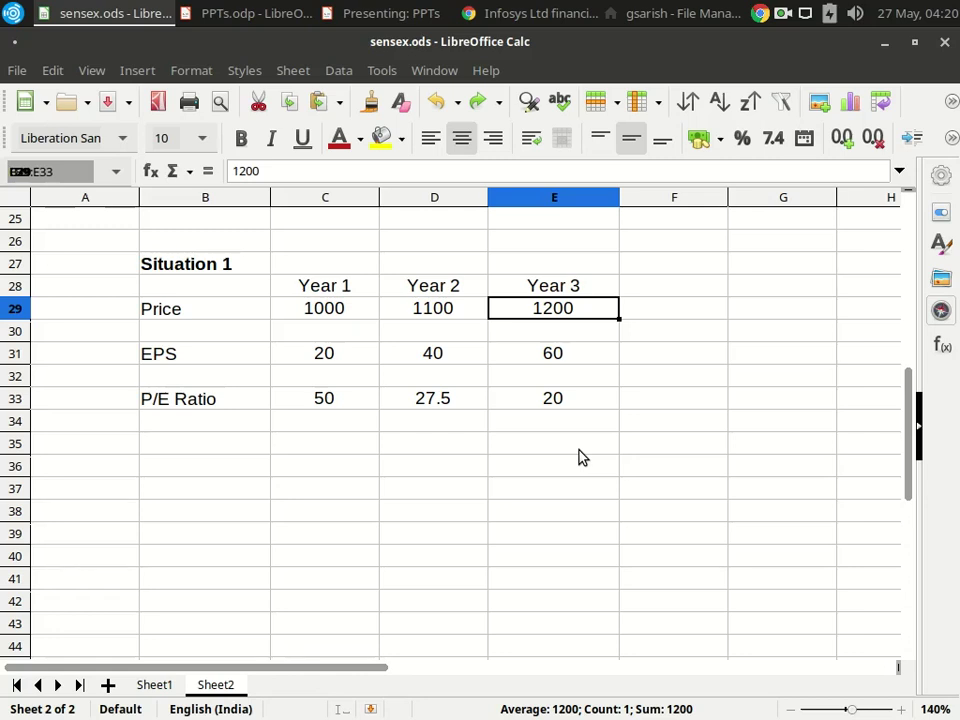
pyautogui.click(297, 362)
pyautogui.click(440, 358)
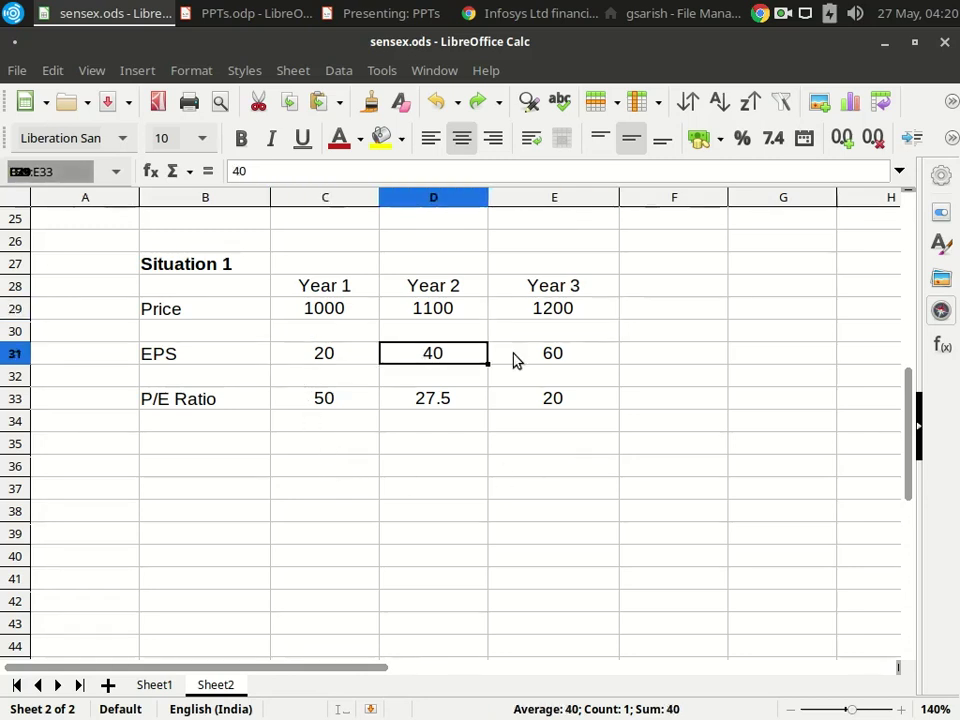
pyautogui.click(516, 360)
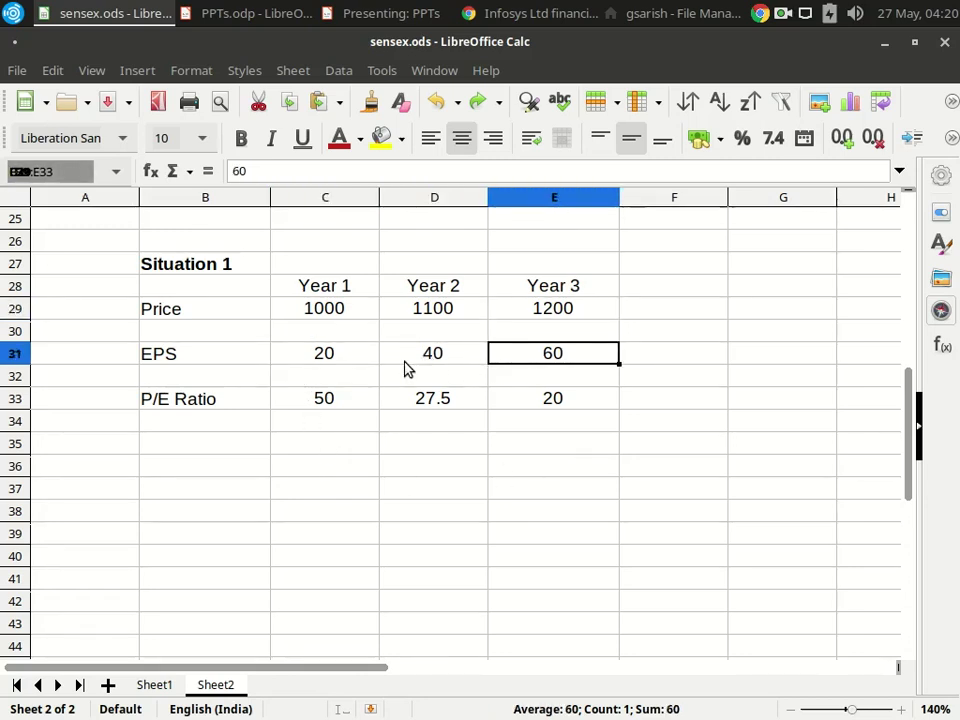
pyautogui.click(405, 363)
pyautogui.click(533, 351)
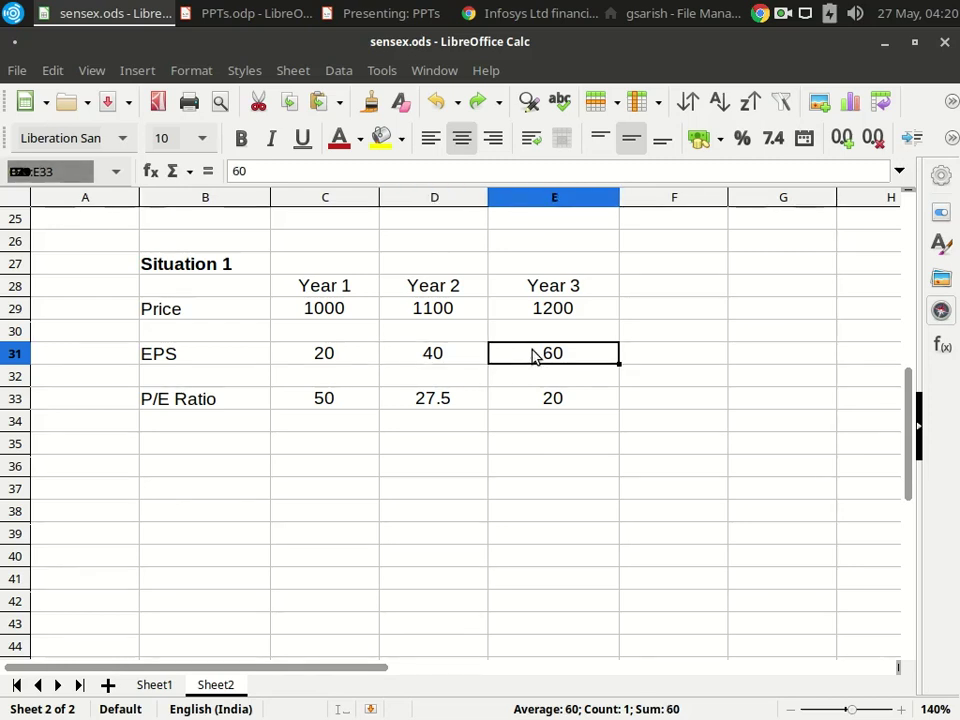
# Step: Review the yearly prices of Situation 1 alongside the Year 3 P/E ratio and its formula
pyautogui.click(365, 311)
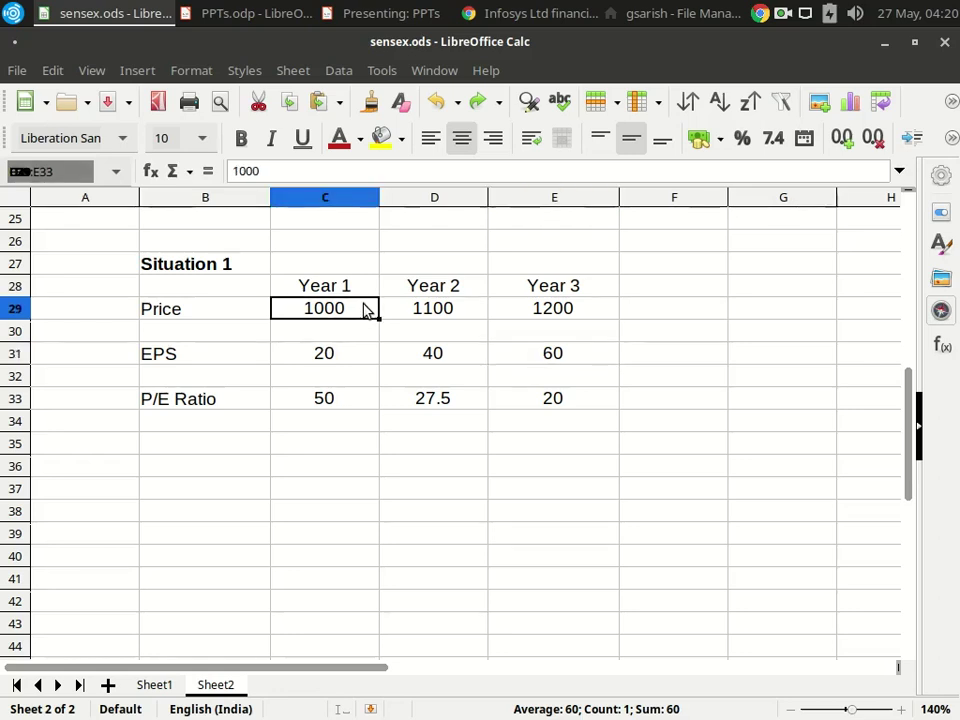
pyautogui.click(413, 316)
pyautogui.click(553, 312)
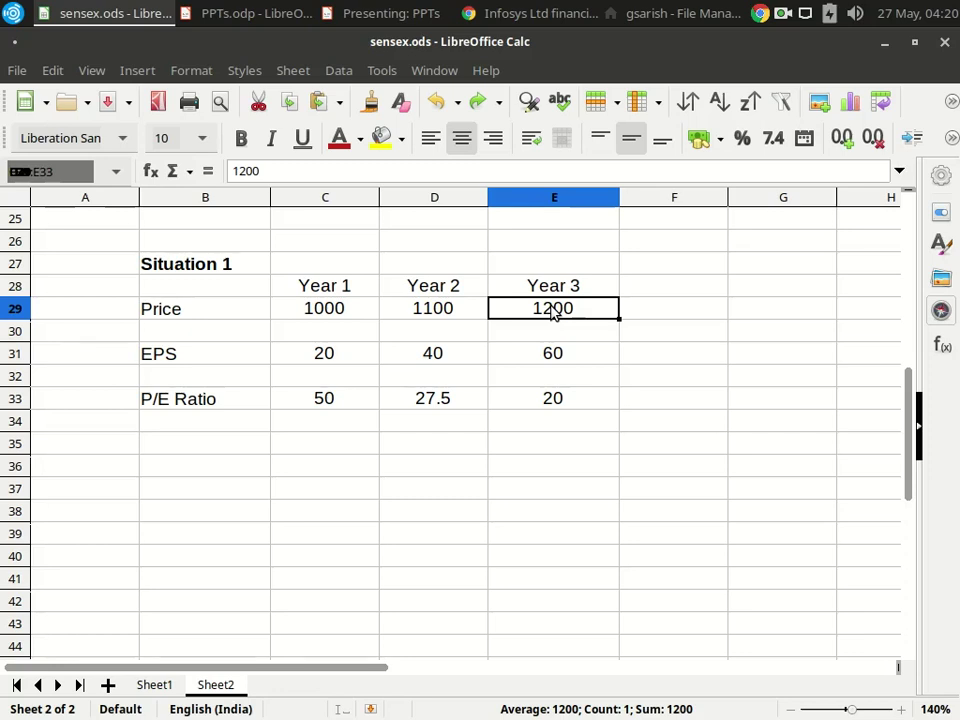
pyautogui.click(585, 406)
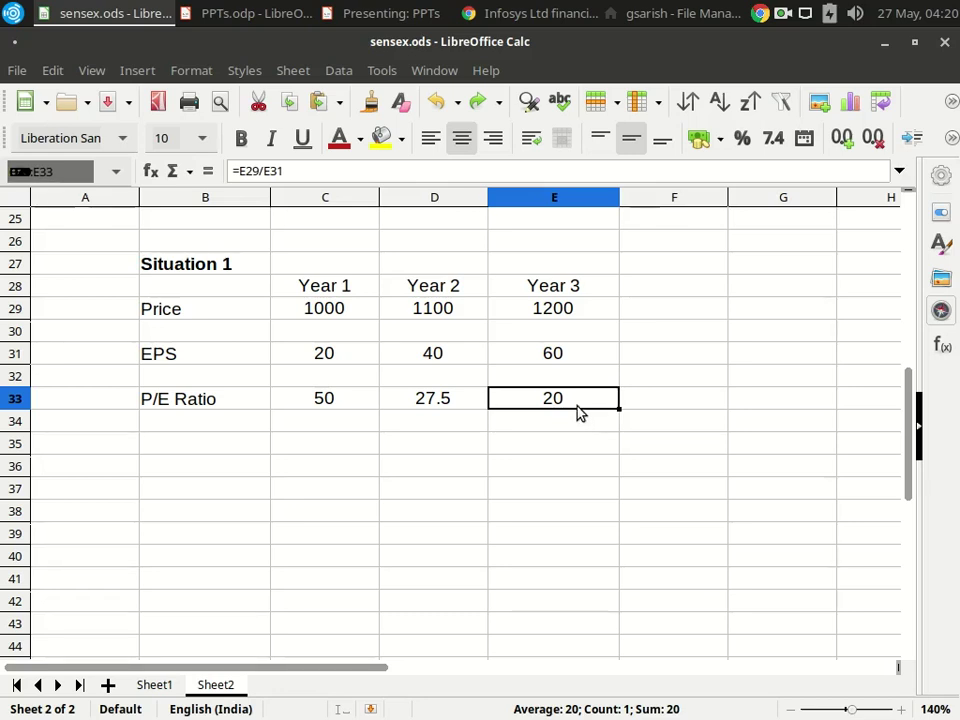
pyautogui.click(190, 318)
pyautogui.click(340, 322)
pyautogui.click(470, 318)
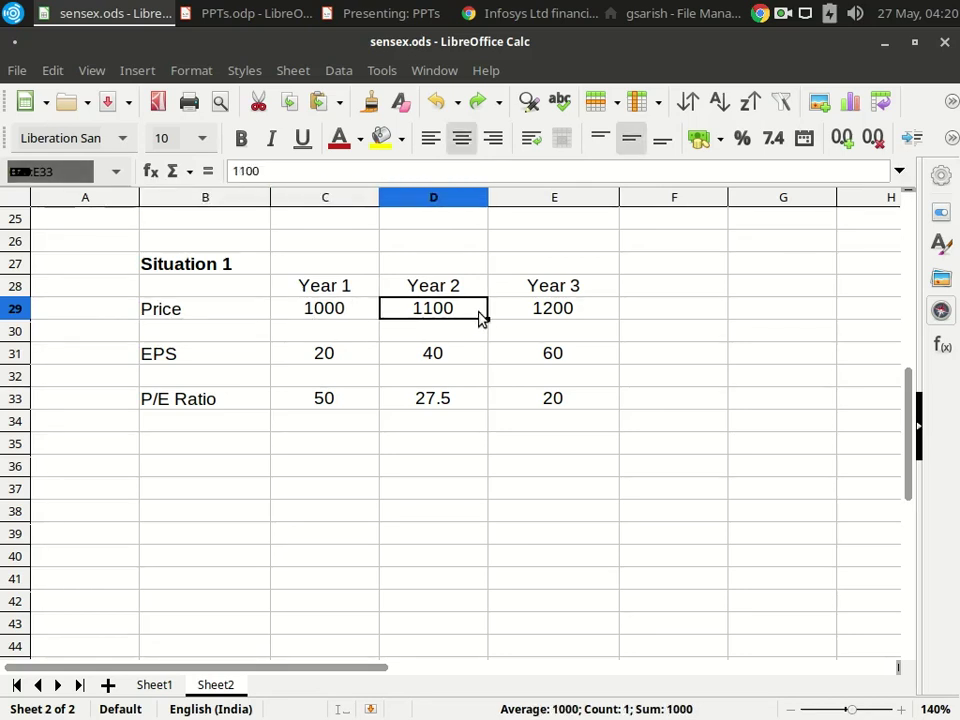
pyautogui.click(575, 310)
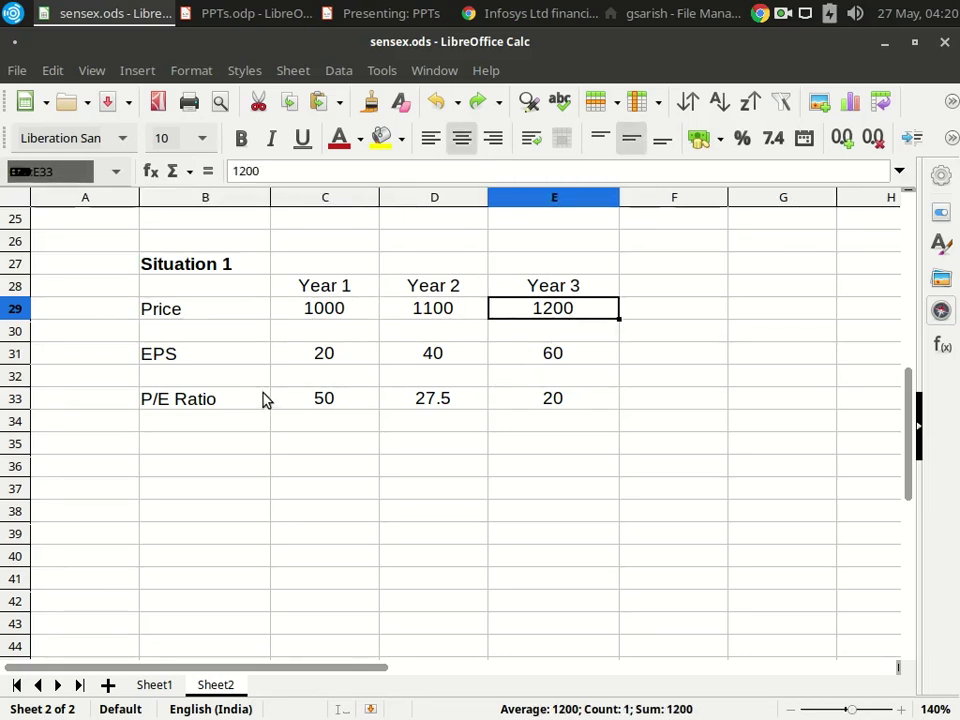
# Step: Compare the EPS values of Situation 1 across Year 1, Year 2 and Year 3
pyautogui.click(311, 356)
pyautogui.click(438, 358)
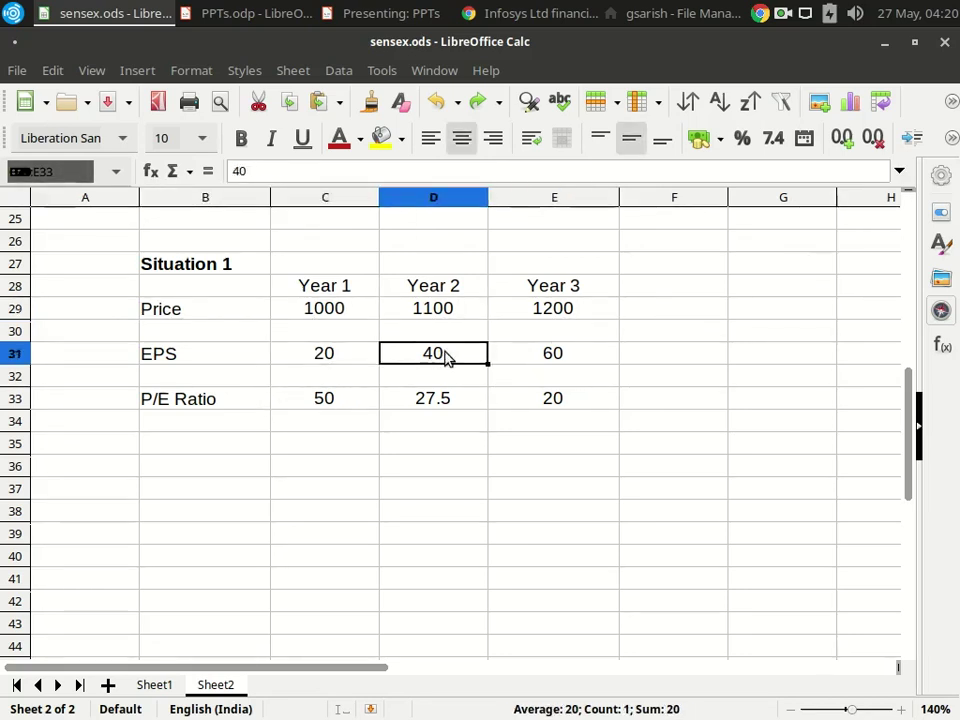
pyautogui.click(573, 360)
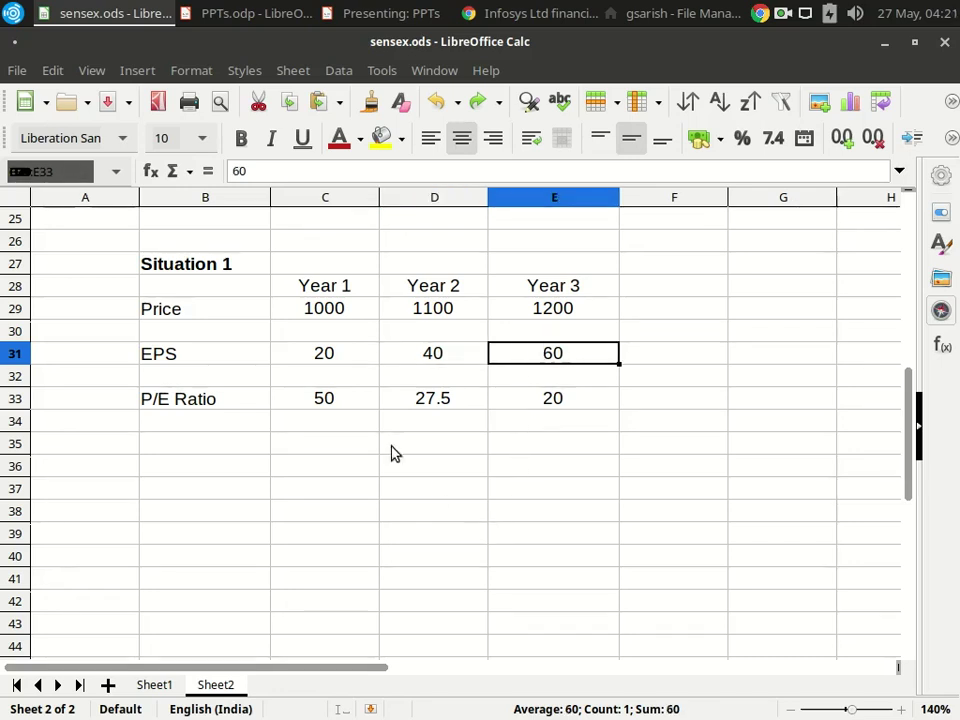
pyautogui.click(343, 362)
pyautogui.click(438, 360)
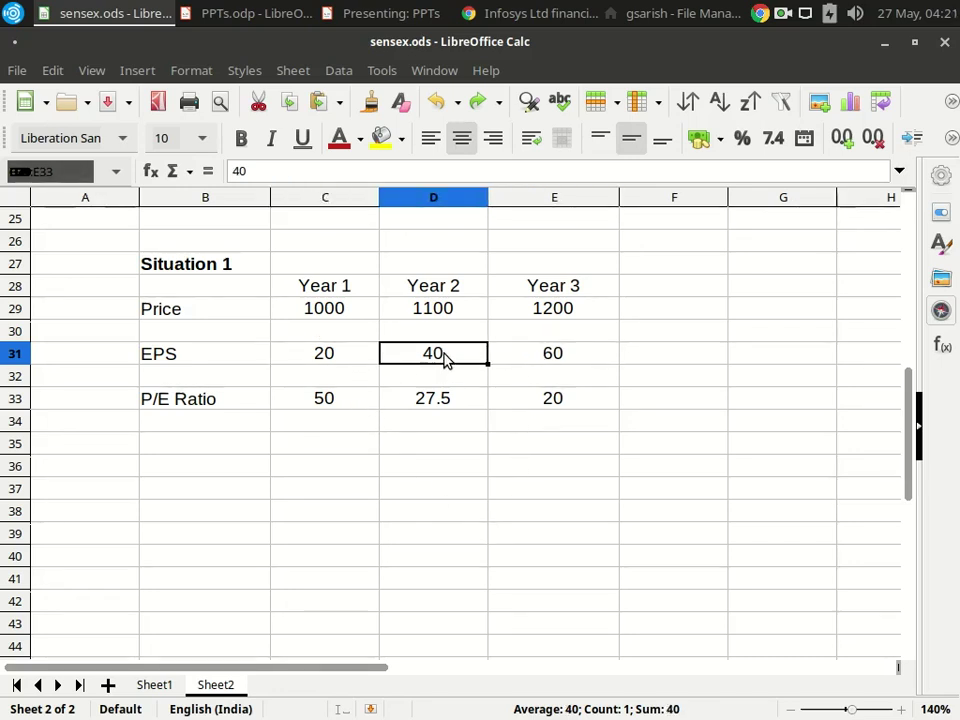
pyautogui.click(542, 356)
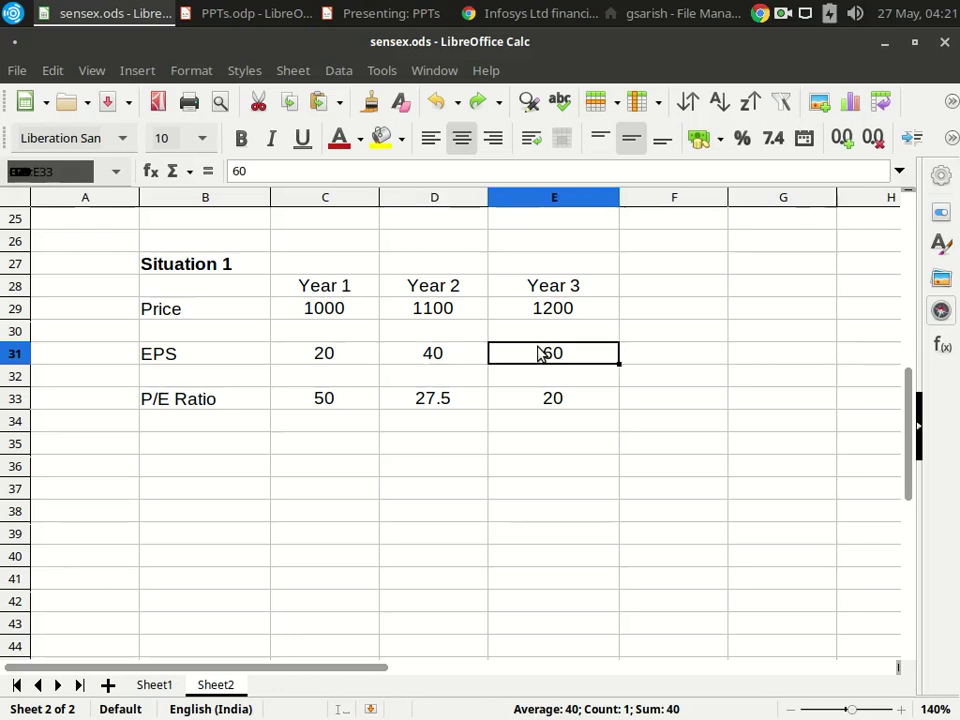
pyautogui.click(341, 362)
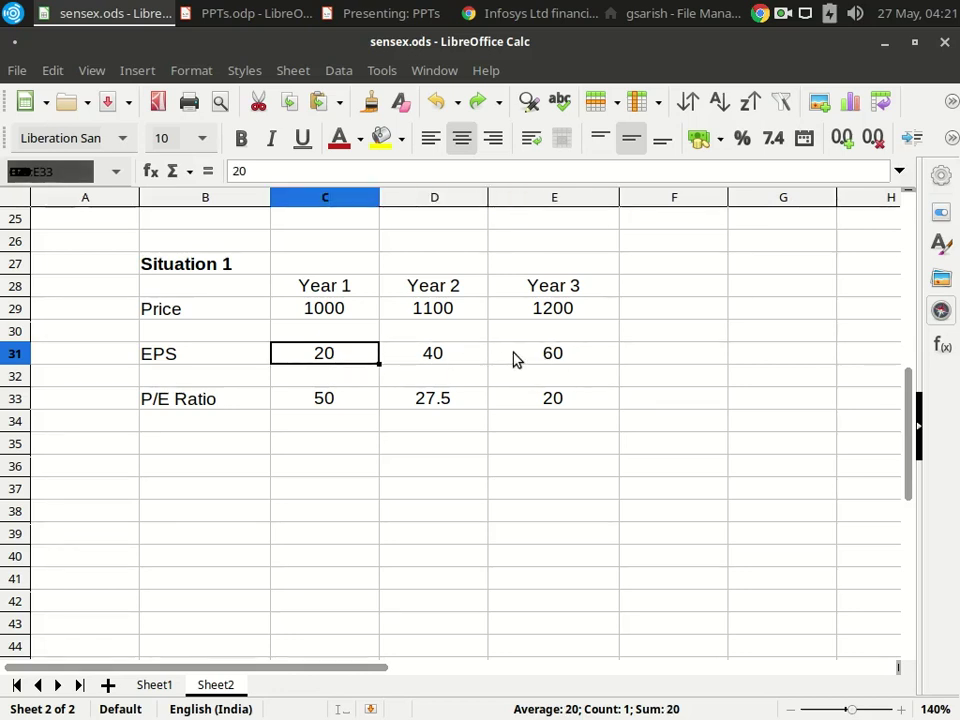
# Step: Review Situation 1's yearly prices against its Year 1 P/E ratio and its Year 3 EPS
pyautogui.click(373, 315)
pyautogui.click(450, 313)
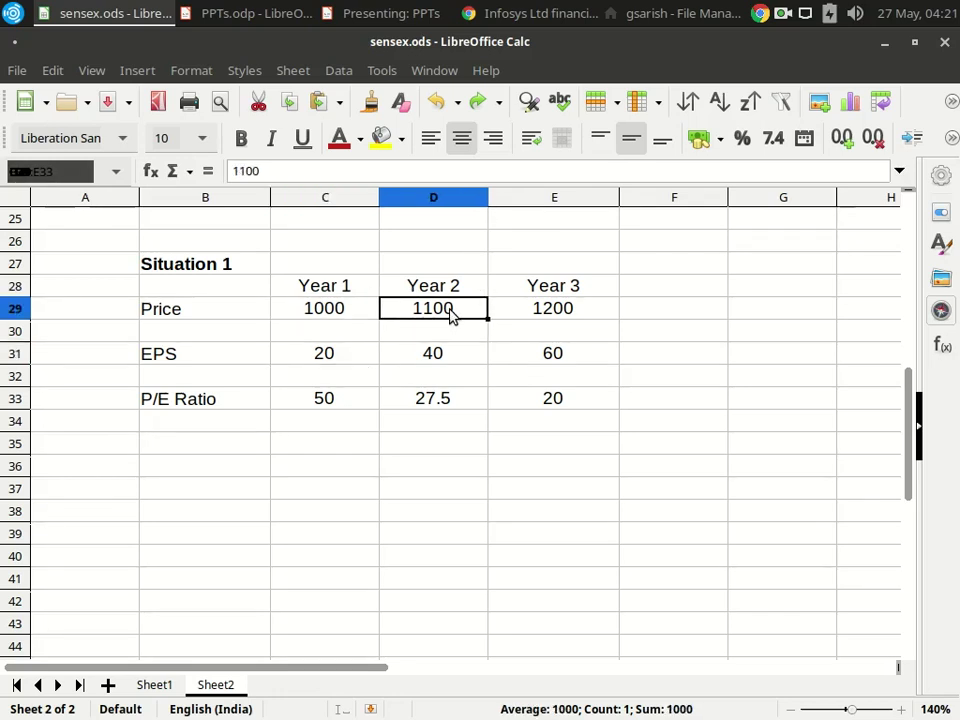
pyautogui.click(542, 313)
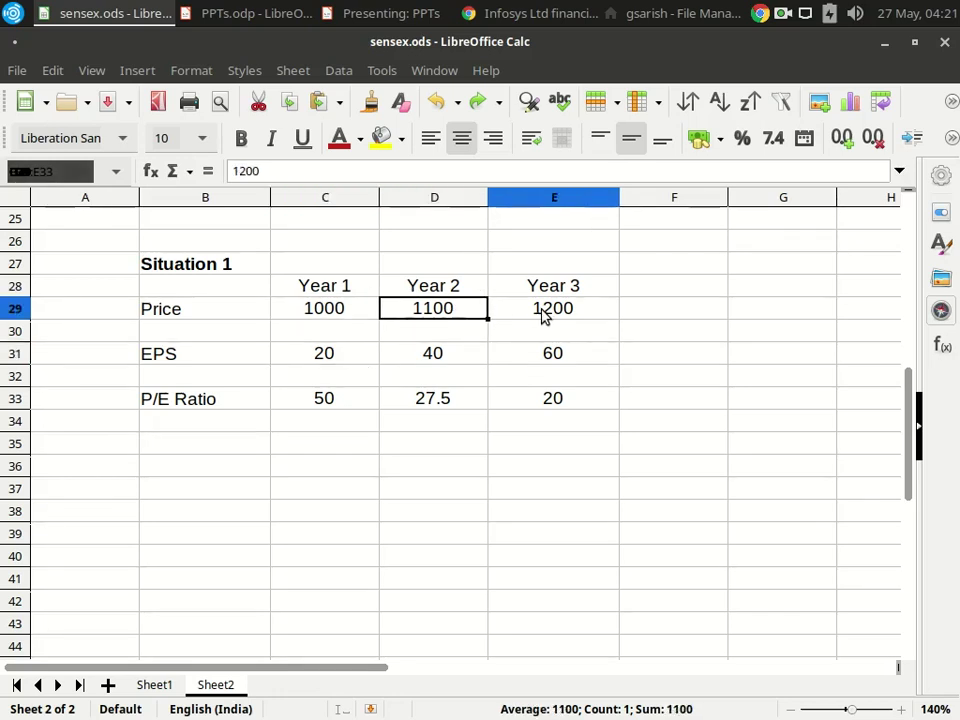
pyautogui.click(292, 406)
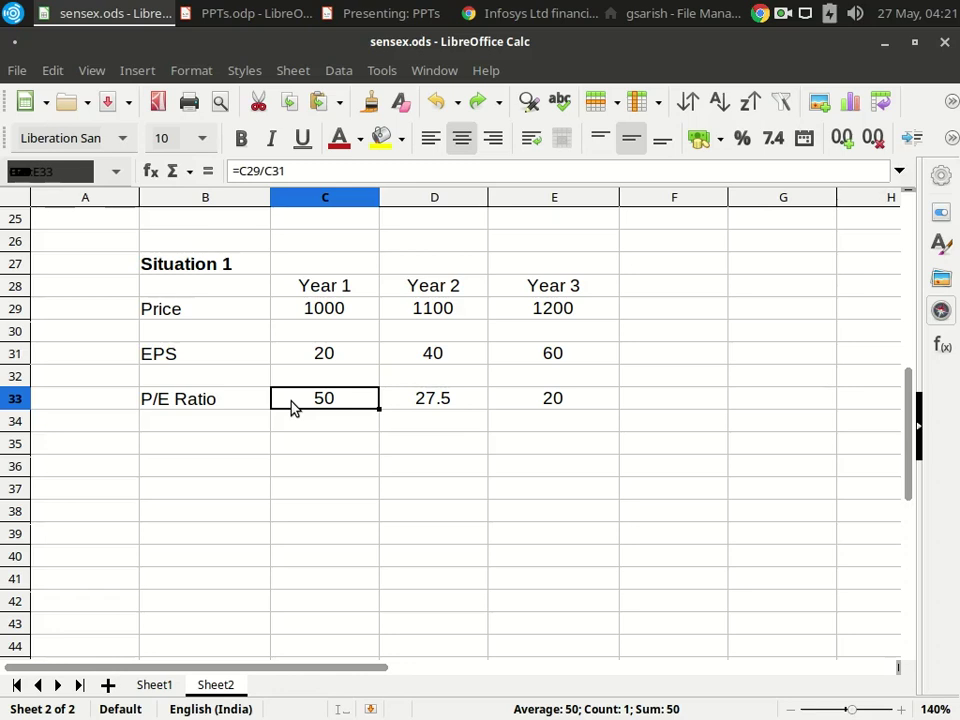
pyautogui.click(553, 355)
pyautogui.click(568, 312)
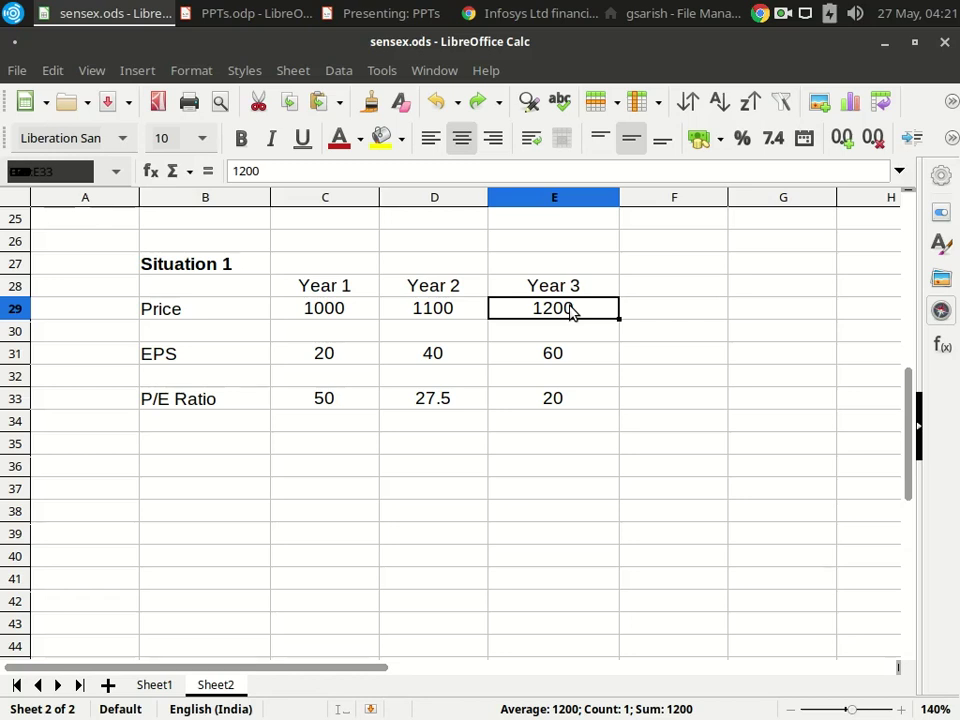
# Step: Restore the Situation 2 table in rows 37 to 43 with yearly prices 1000, 2500 and 4200, EPS 20, 40 and 60, and the P/E ratios
pyautogui.click(649, 315)
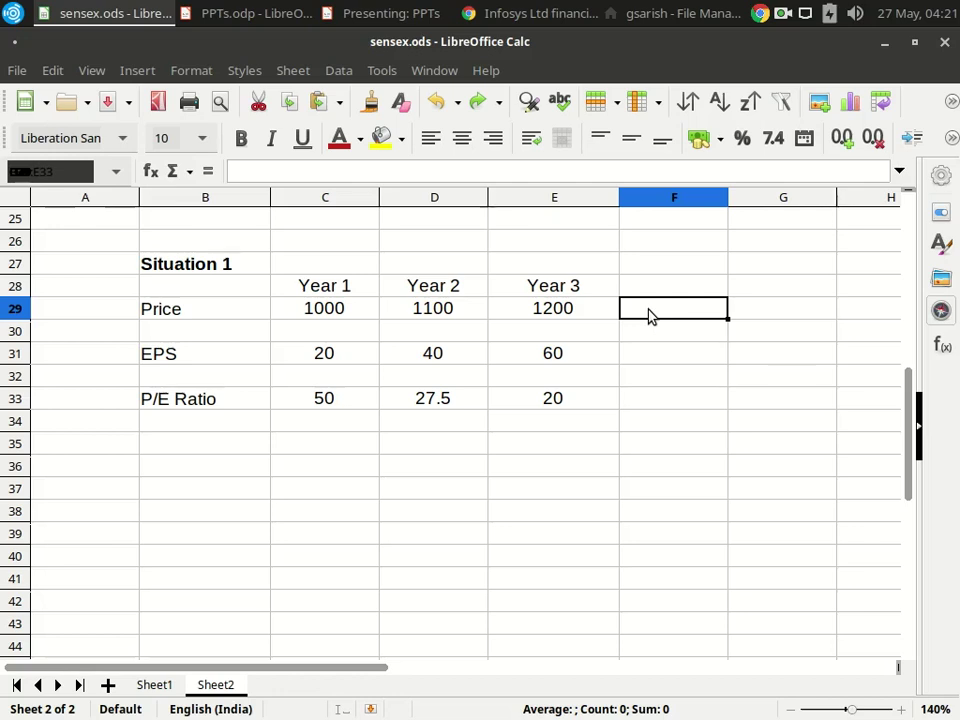
pyautogui.hotkey('ctrl', 'z')
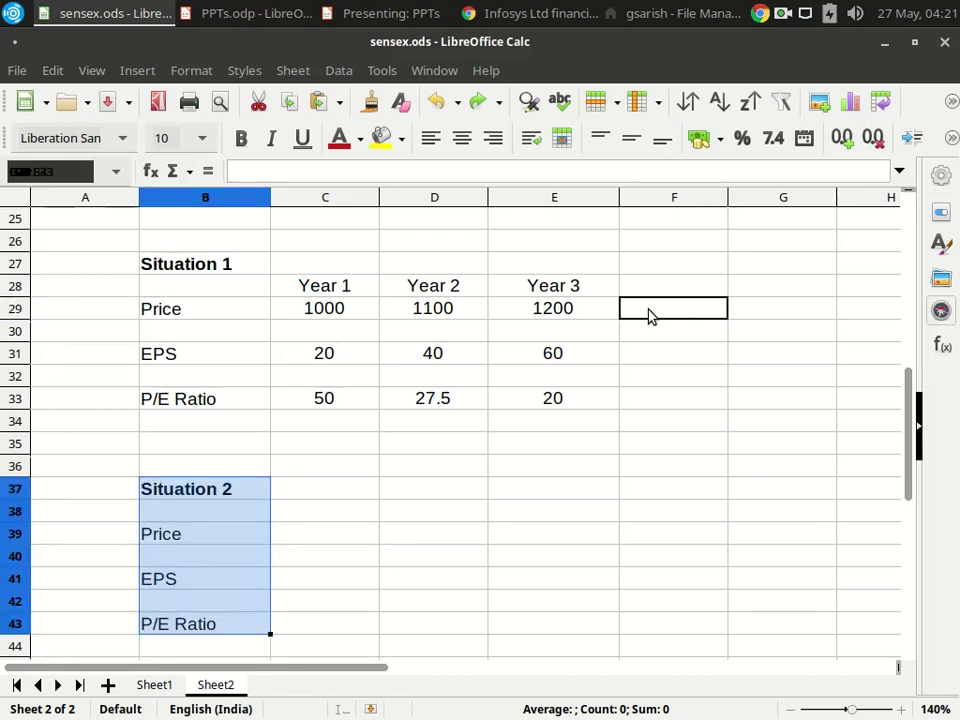
pyautogui.scroll(-1, 649, 500)
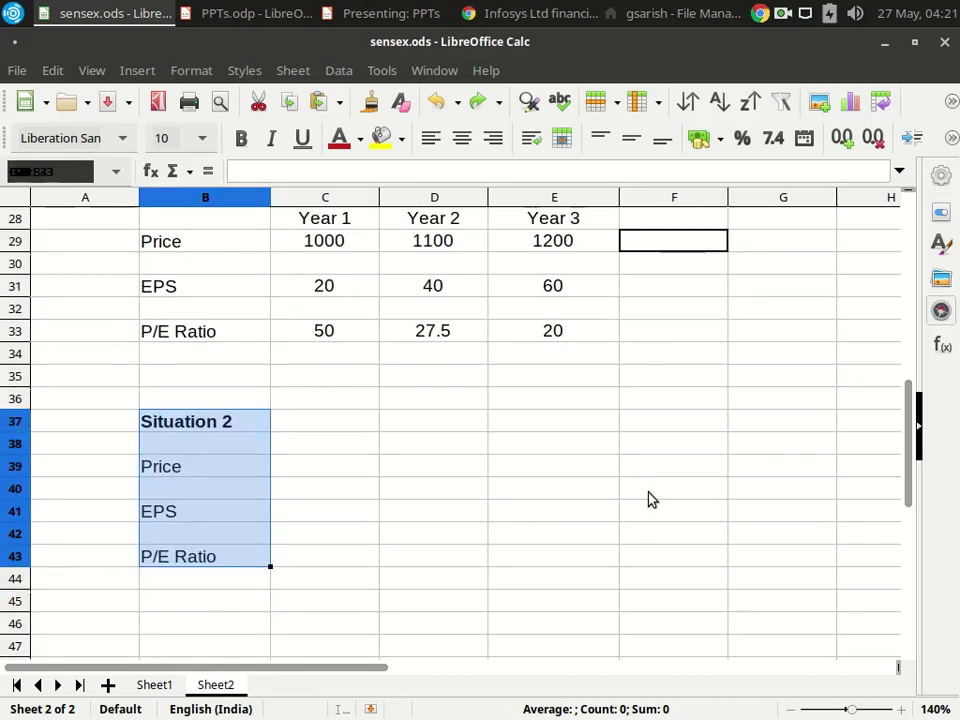
pyautogui.hotkey('ctrl', 'z')
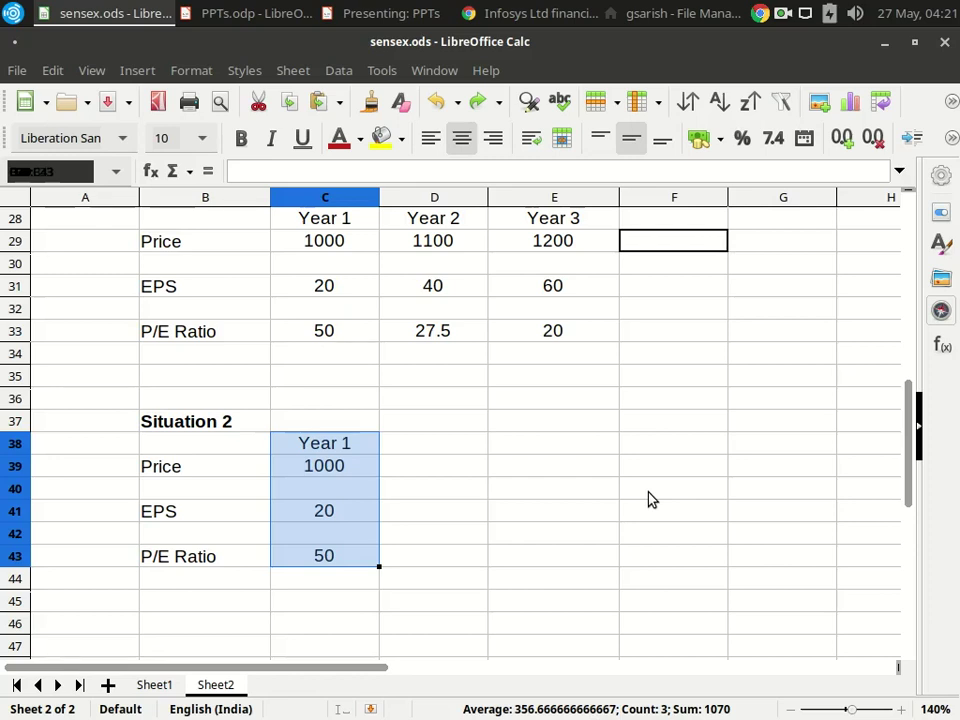
pyautogui.hotkey('ctrl', 'z')
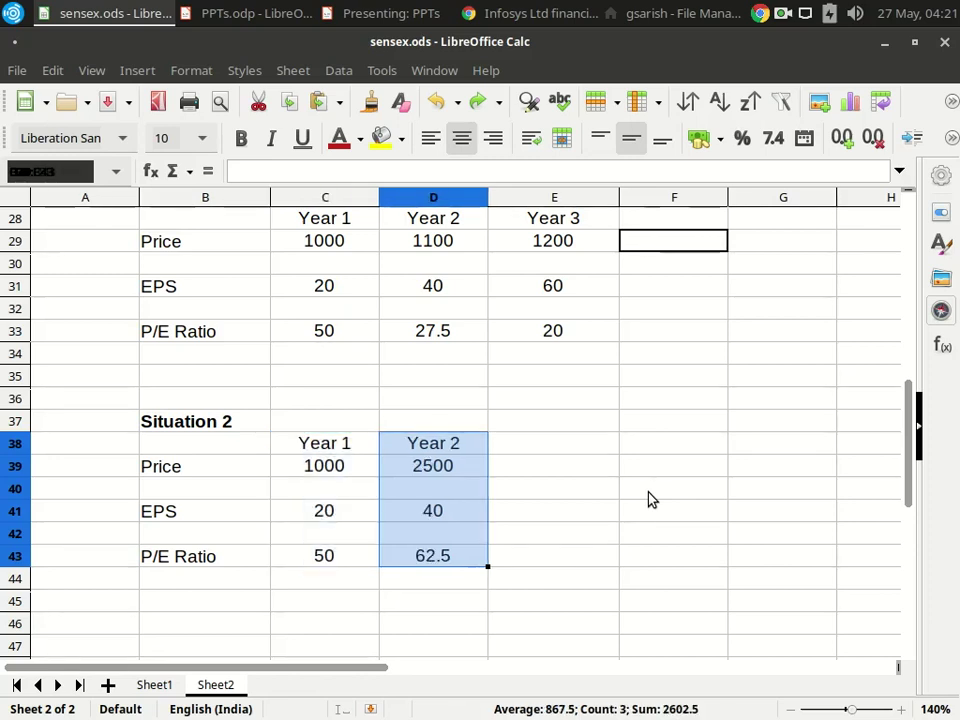
pyautogui.hotkey('ctrl', 'z')
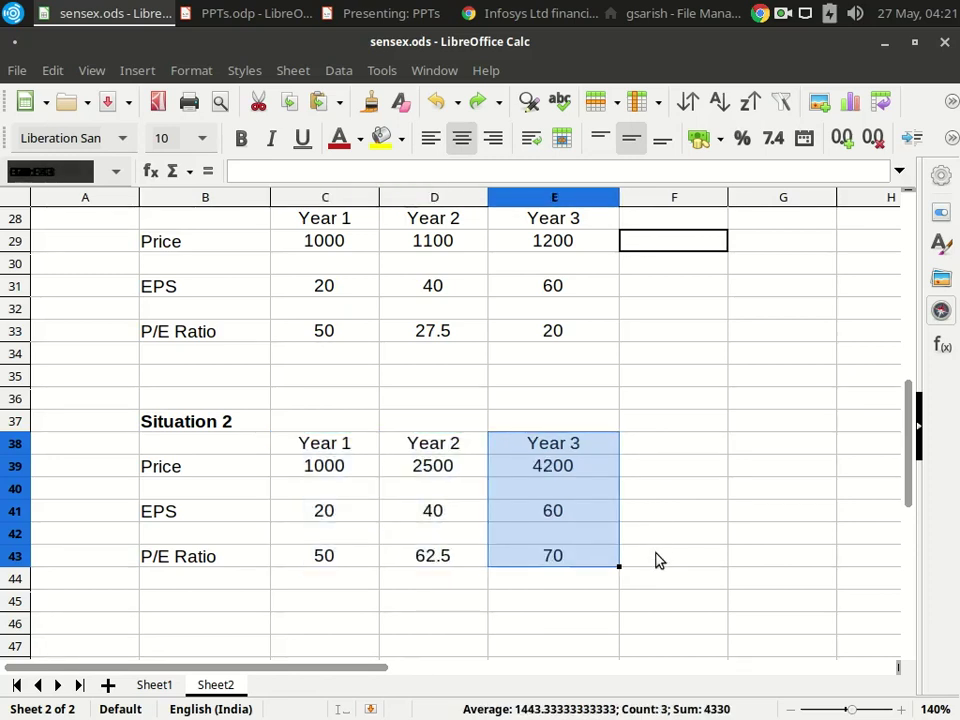
# Step: Examine how the EPS and the price of Situation 2 develop from Year 1 to Year 3
pyautogui.click(287, 517)
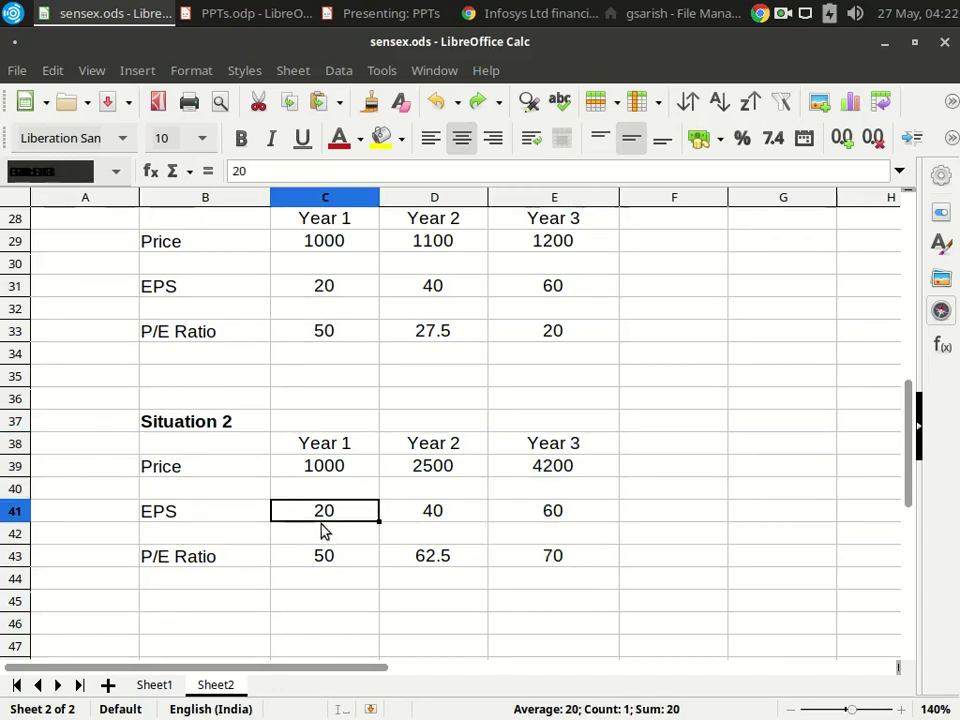
pyautogui.click(450, 512)
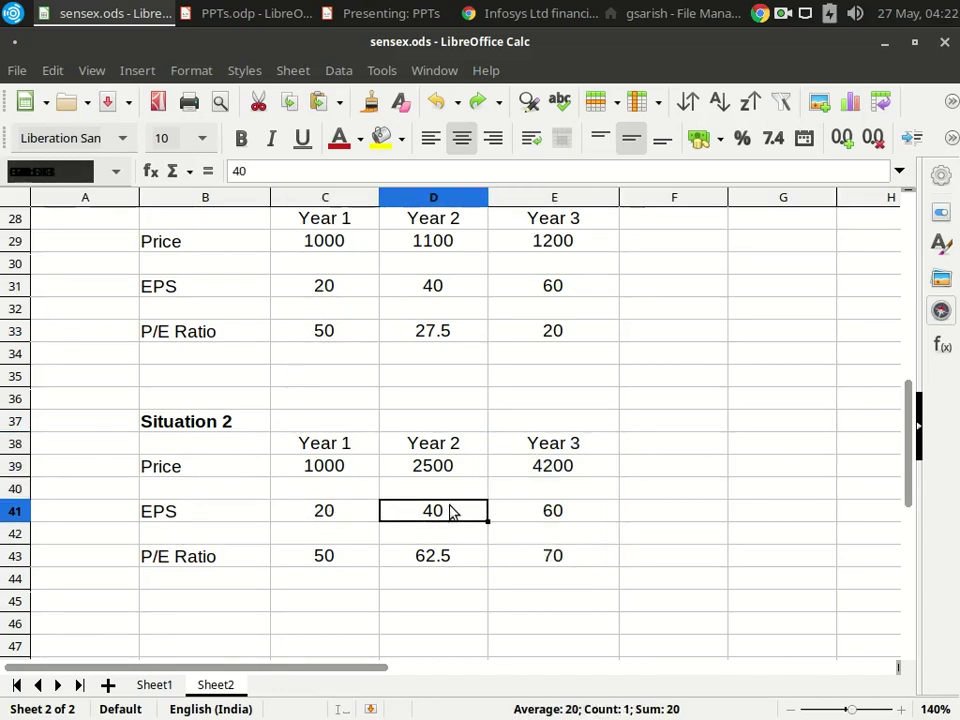
pyautogui.click(580, 519)
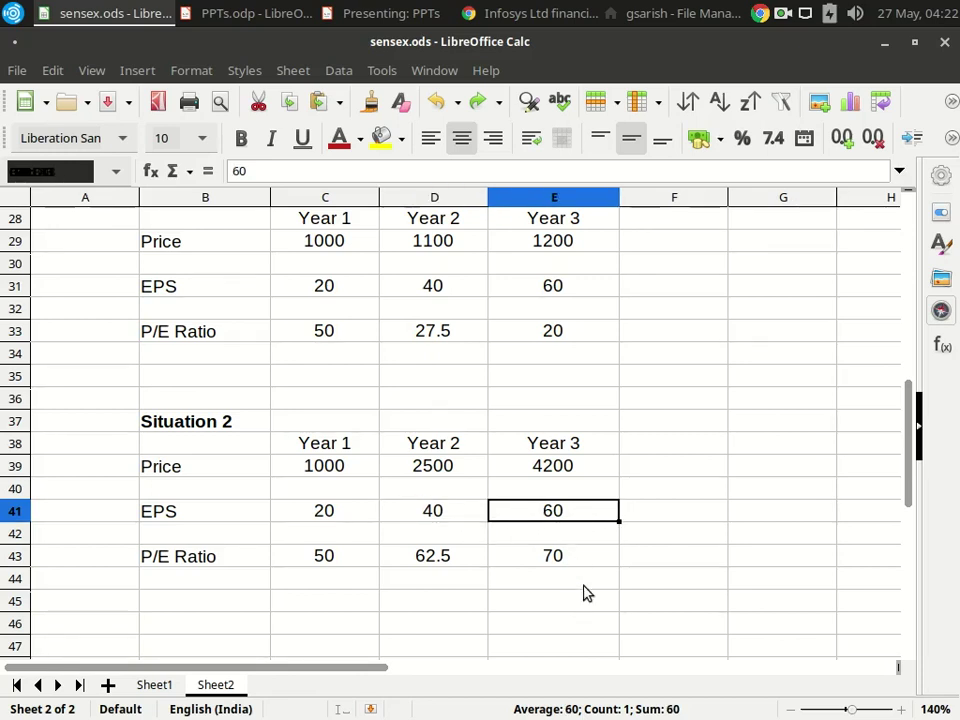
pyautogui.click(343, 512)
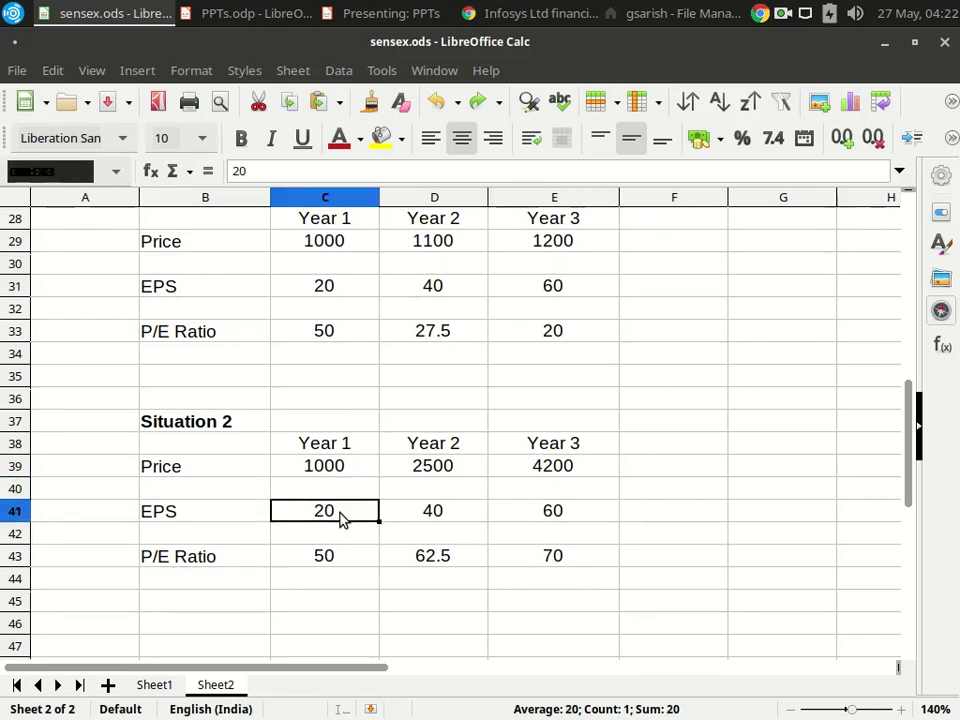
pyautogui.click(443, 514)
pyautogui.click(566, 523)
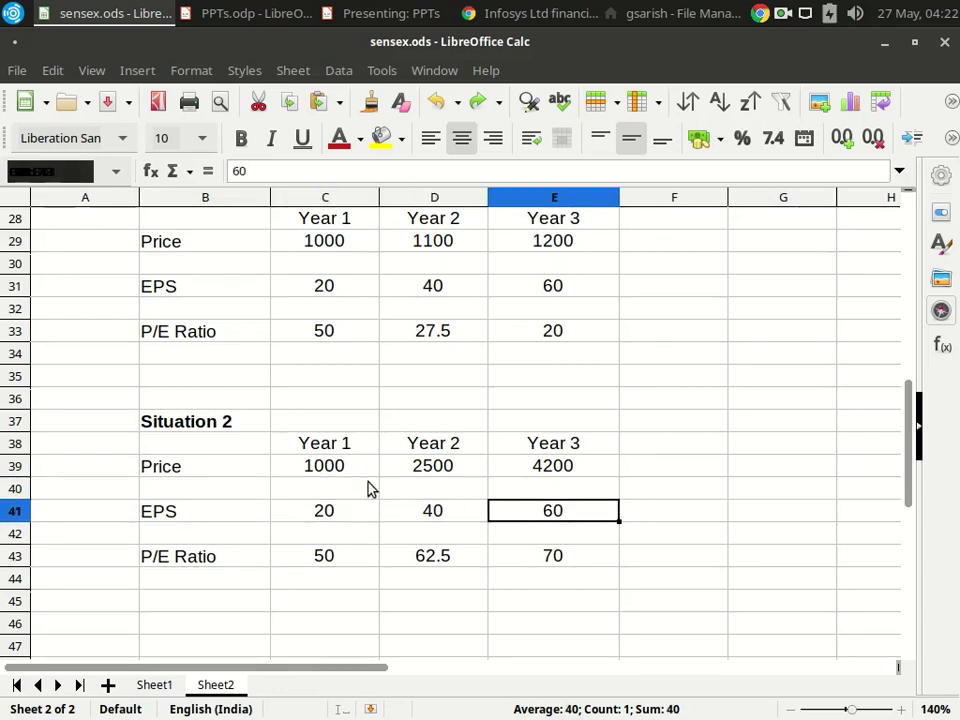
pyautogui.click(339, 474)
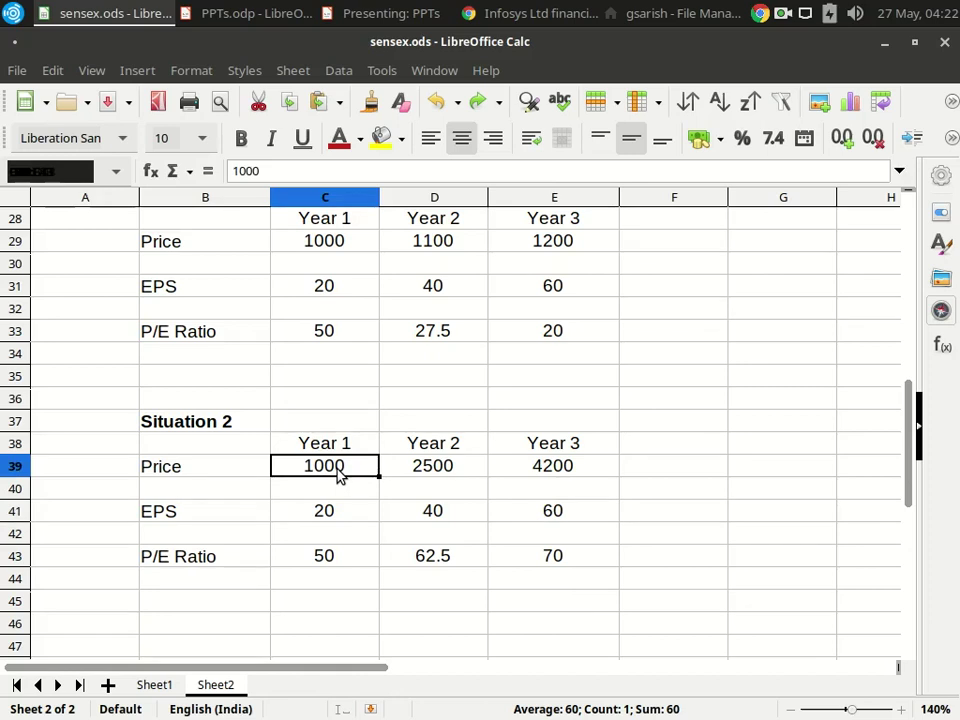
pyautogui.click(407, 471)
pyautogui.click(507, 471)
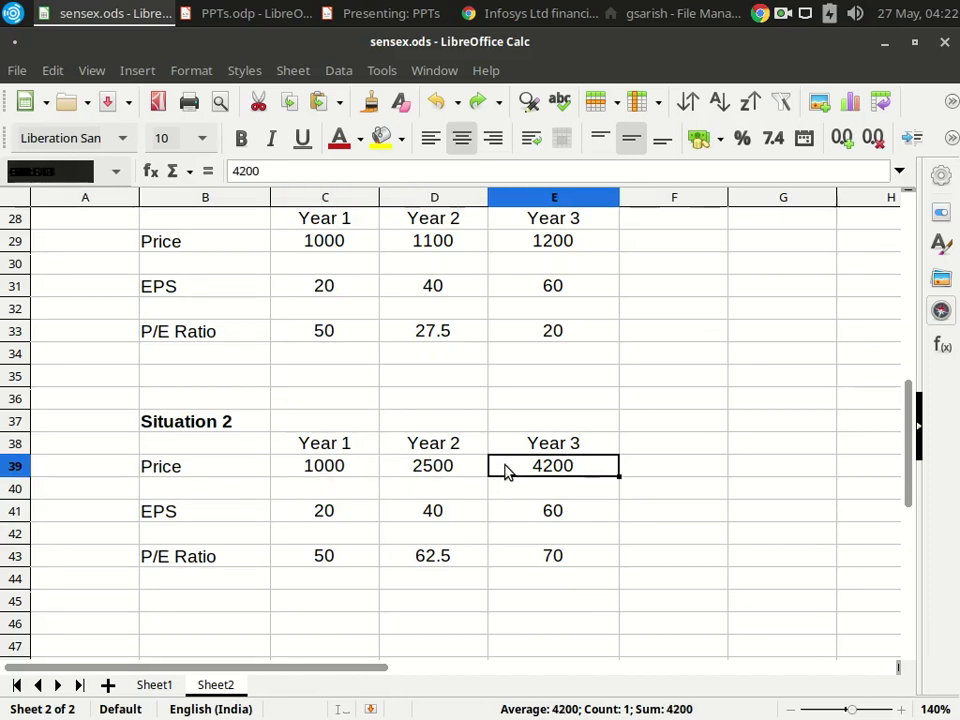
# Step: Inspect the Year 3 P/E ratio formula of Situation 2 against the price and EPS it divides
pyautogui.click(569, 556)
pyautogui.click(574, 514)
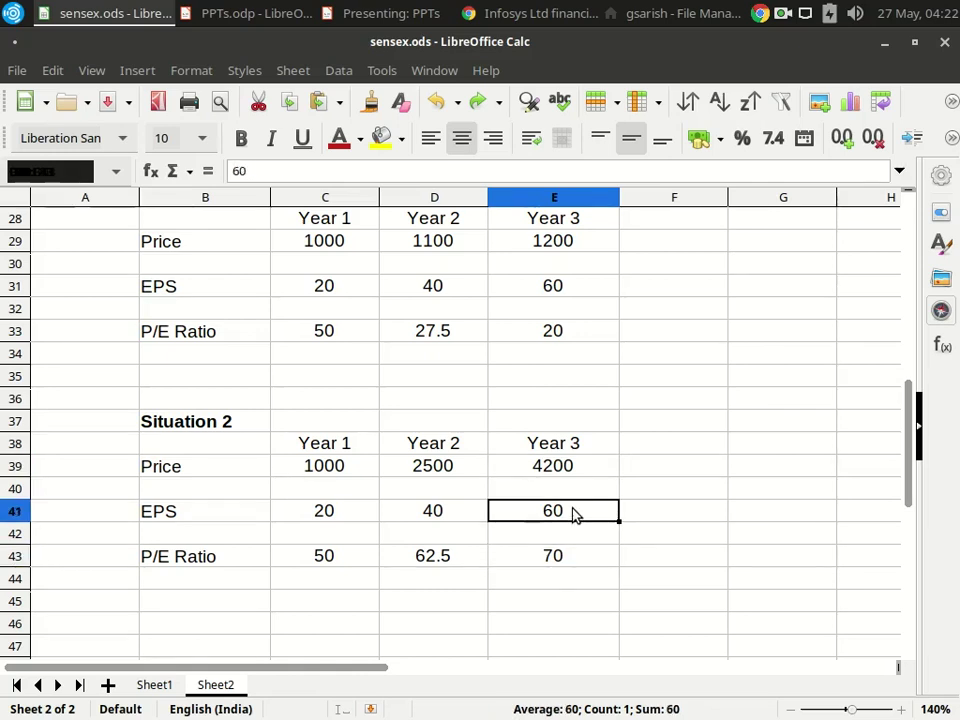
pyautogui.click(561, 565)
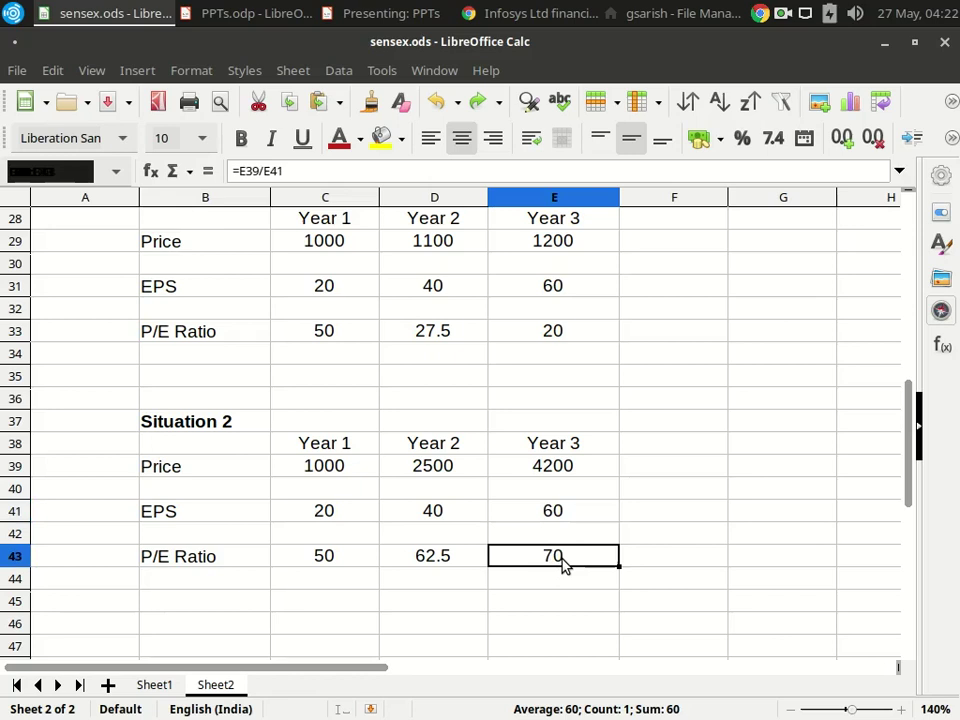
pyautogui.click(591, 476)
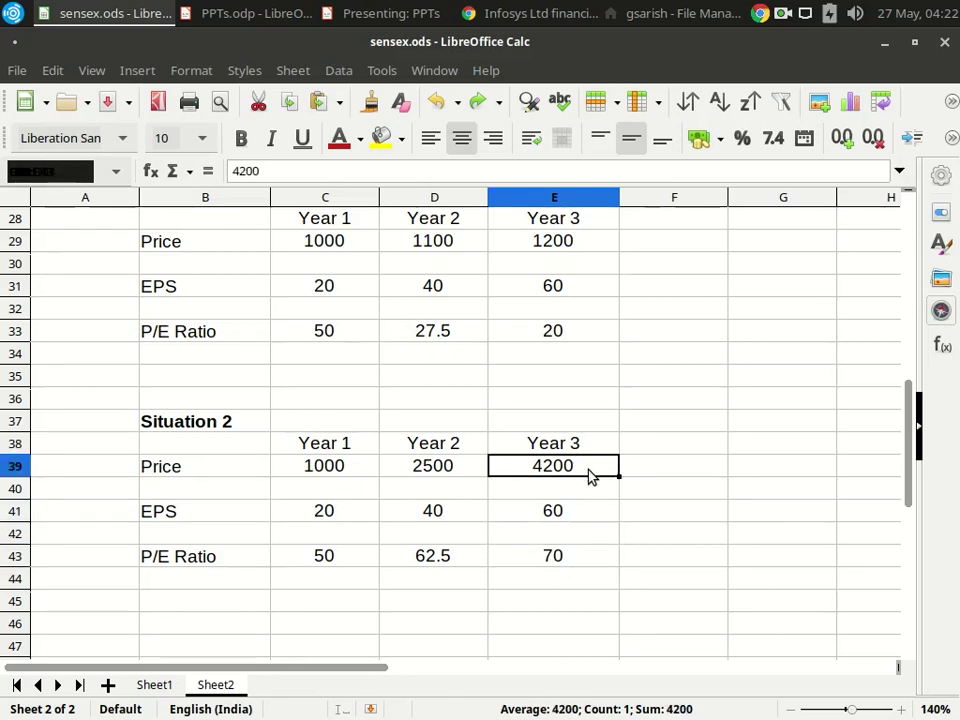
pyautogui.click(579, 513)
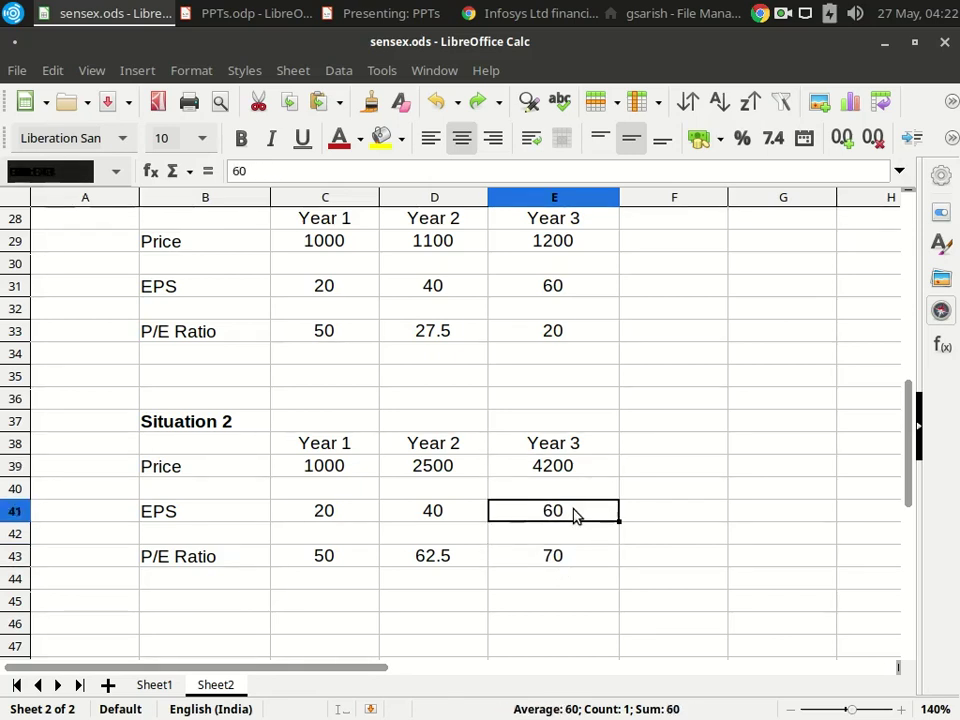
pyautogui.click(588, 468)
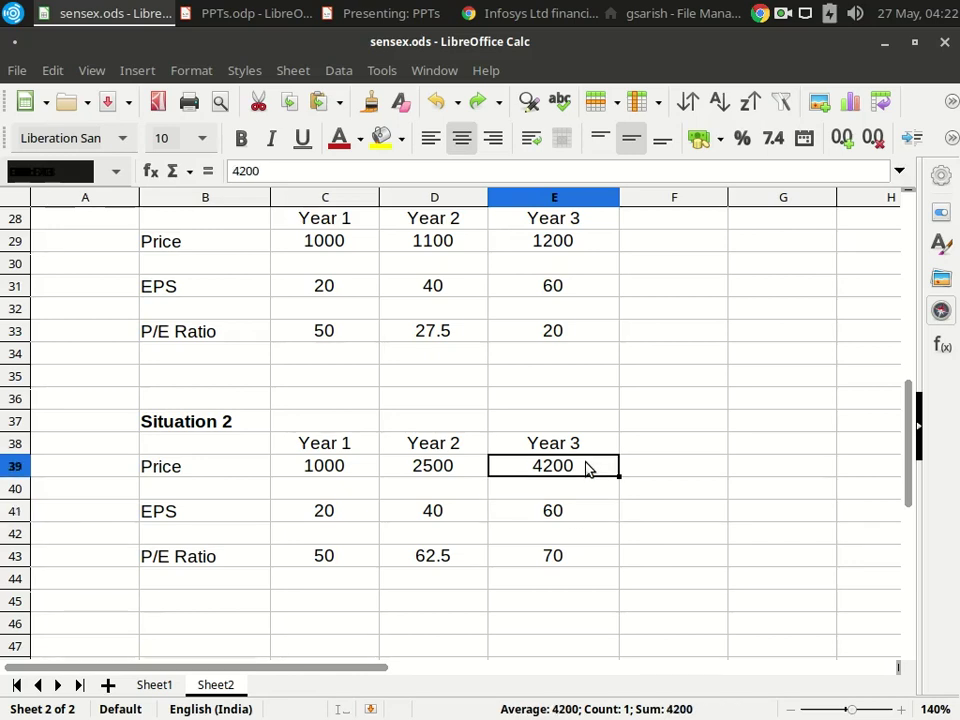
pyautogui.click(574, 560)
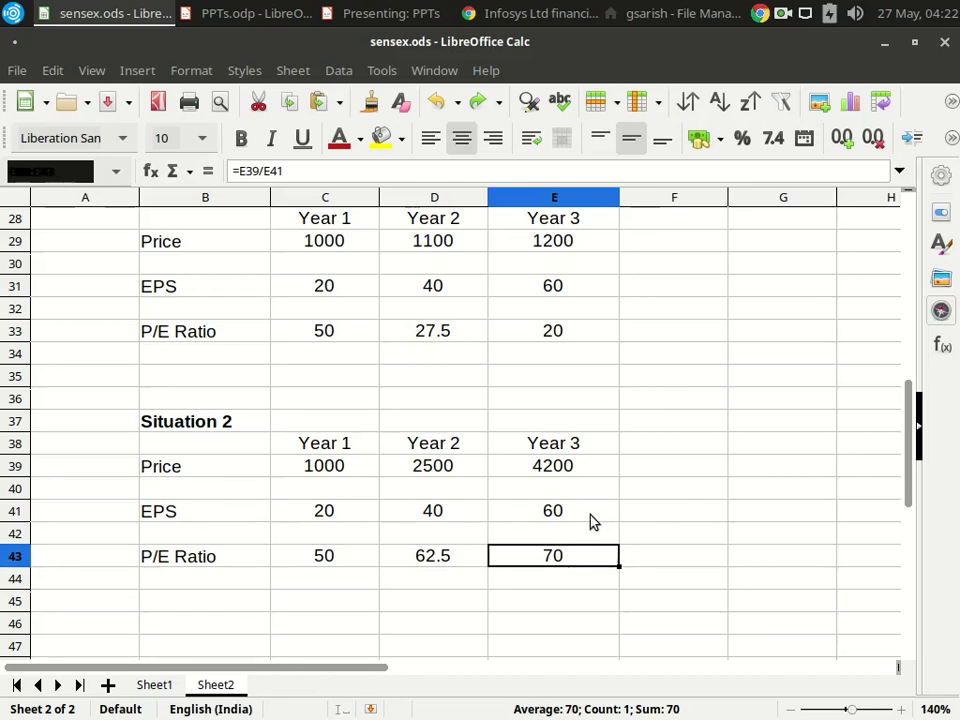
pyautogui.click(591, 521)
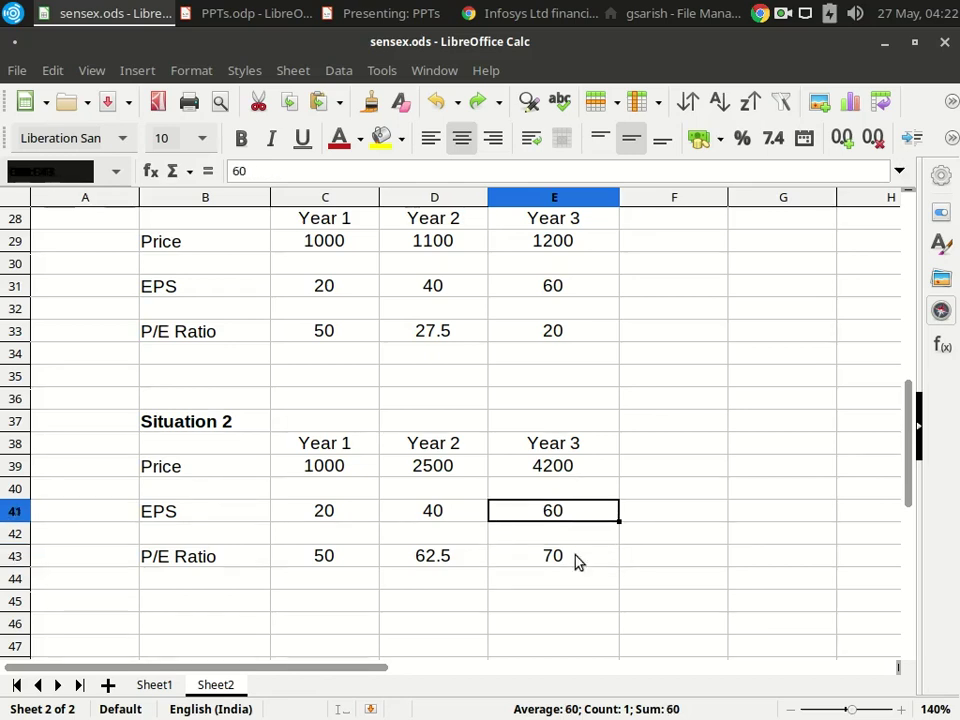
pyautogui.click(575, 560)
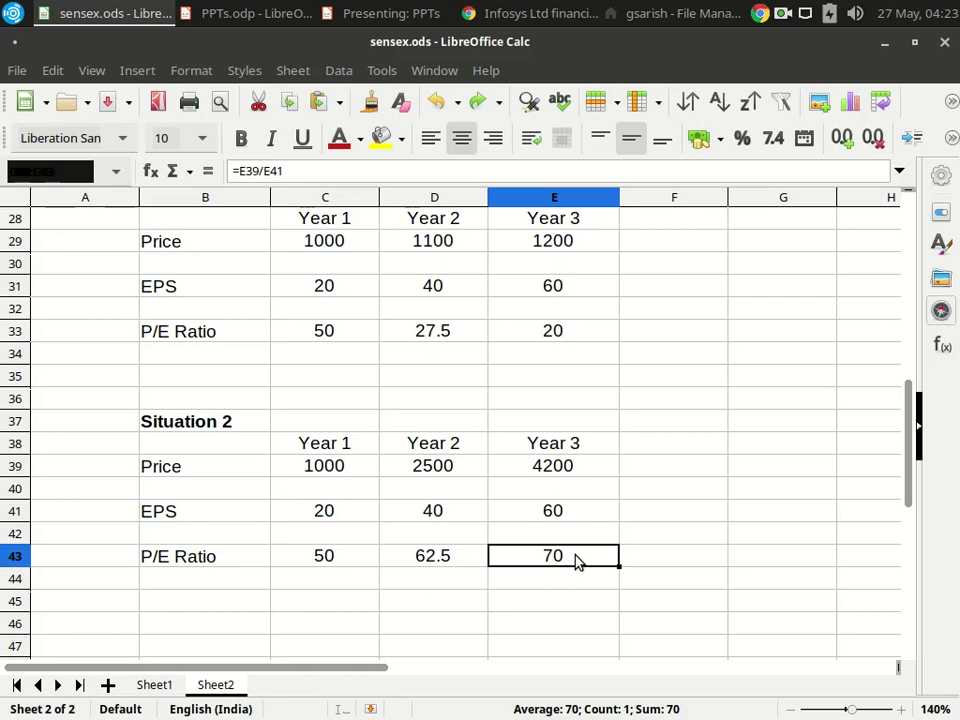
# Step: Restore the Situation 3 table in rows 46 to 52 with yearly prices 1000, 3000 and 5000, EPS 20, 30 and 40, and the P/E ratios
pyautogui.scroll(-2, 552, 555)
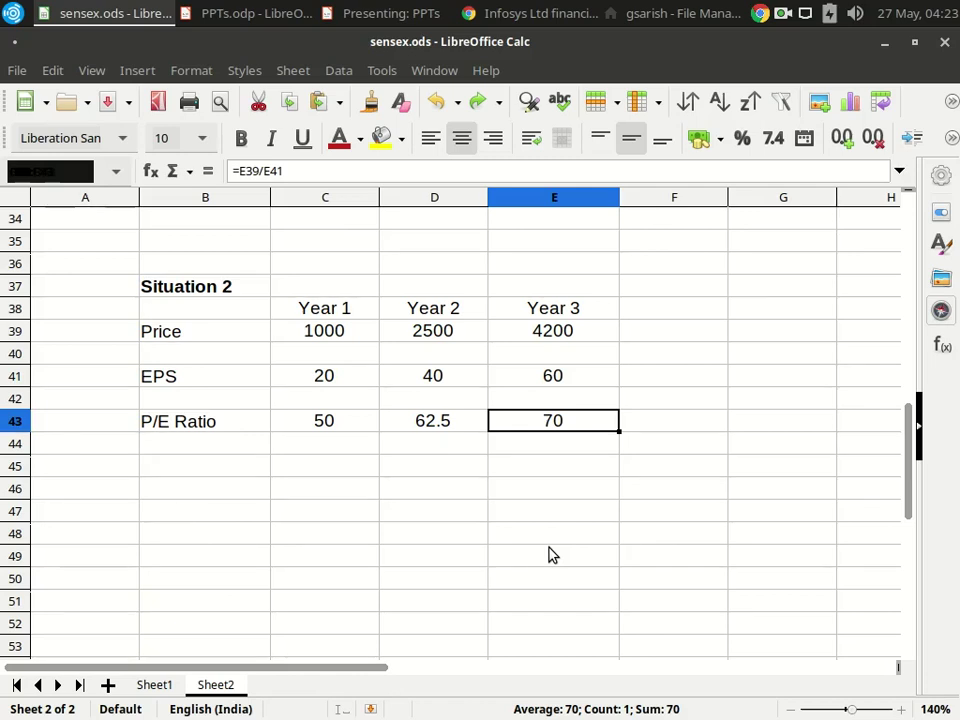
pyautogui.hotkey('ctrl', 'y')
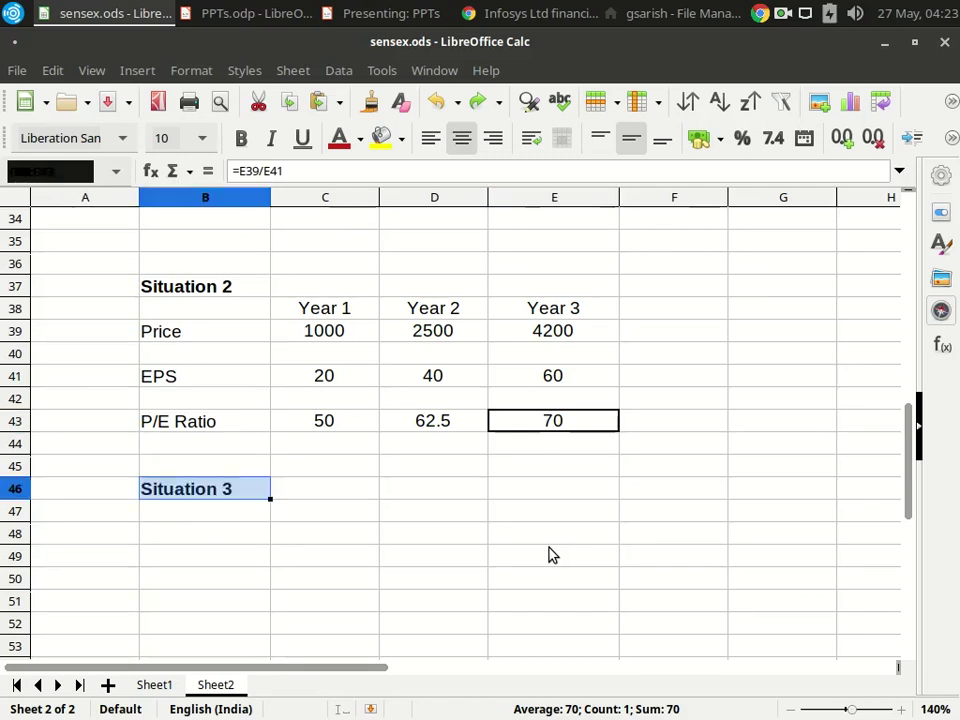
pyautogui.hotkey('ctrl', 'y')
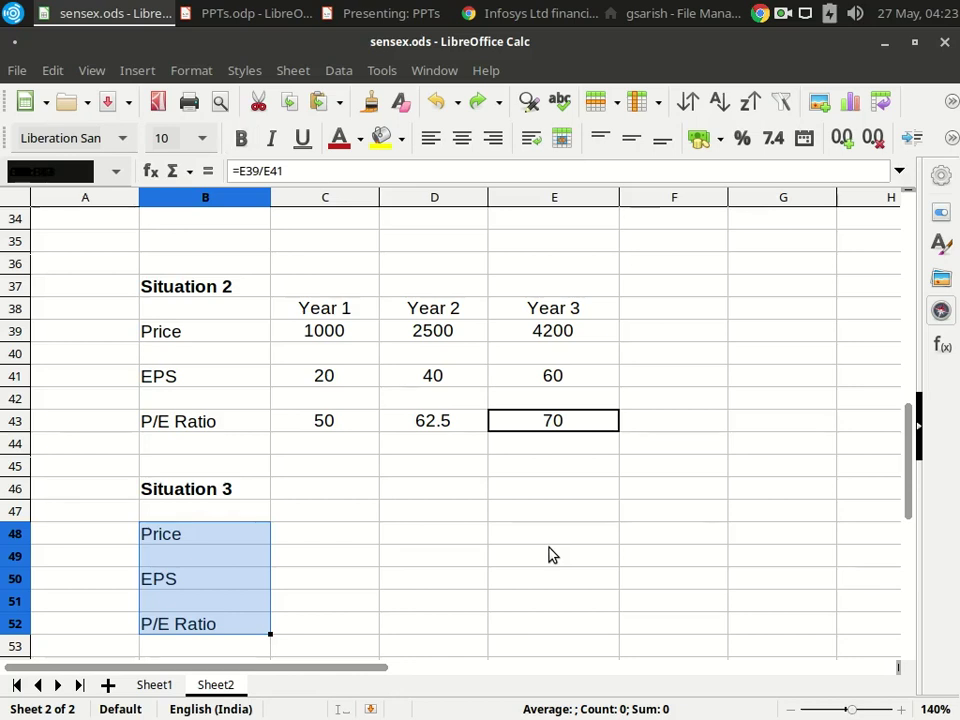
pyautogui.hotkey('ctrl', 'y')
pyautogui.hotkey('ctrl', 'y')
pyautogui.hotkey('ctrl', 'y')
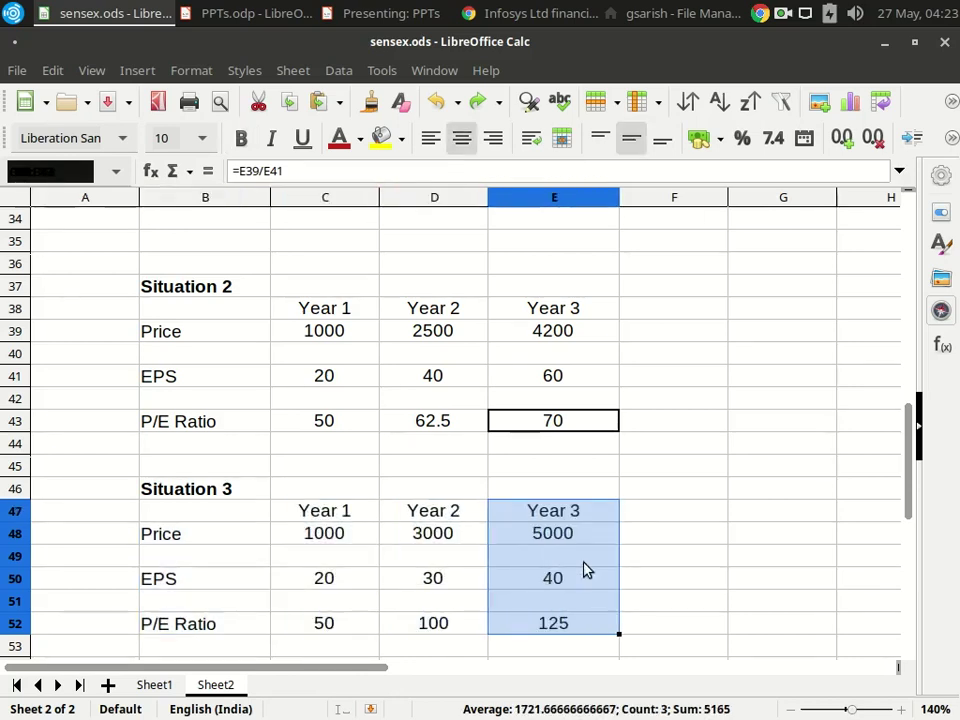
pyautogui.scroll(-2, 664, 561)
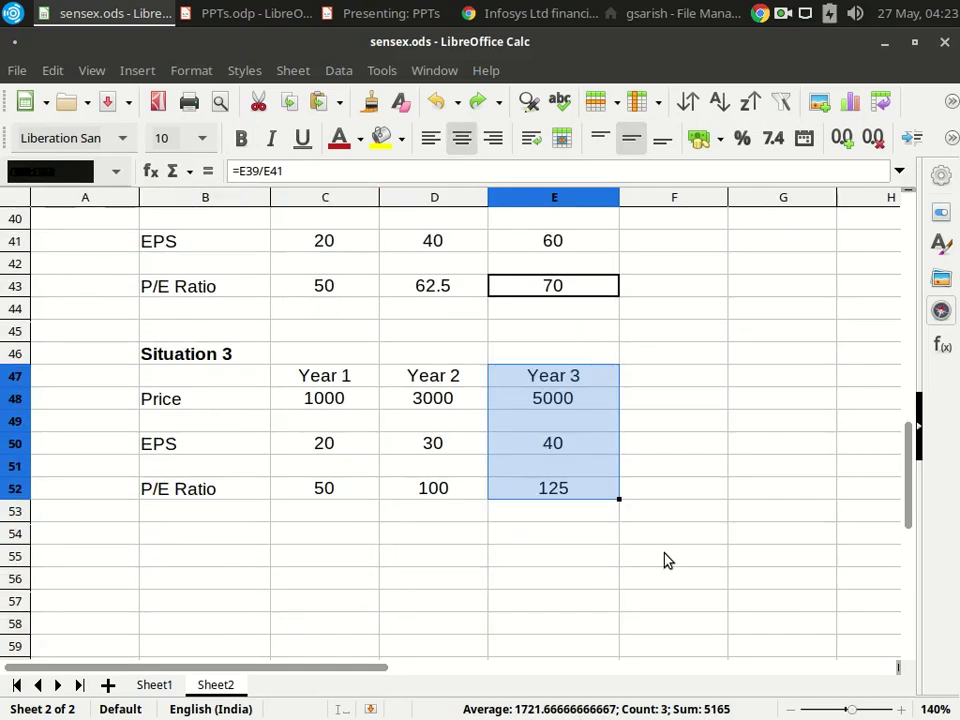
# Step: Examine the price, EPS and P/E ratio rows of Situation 3 one by one from Year 1 to Year 3
pyautogui.click(291, 531)
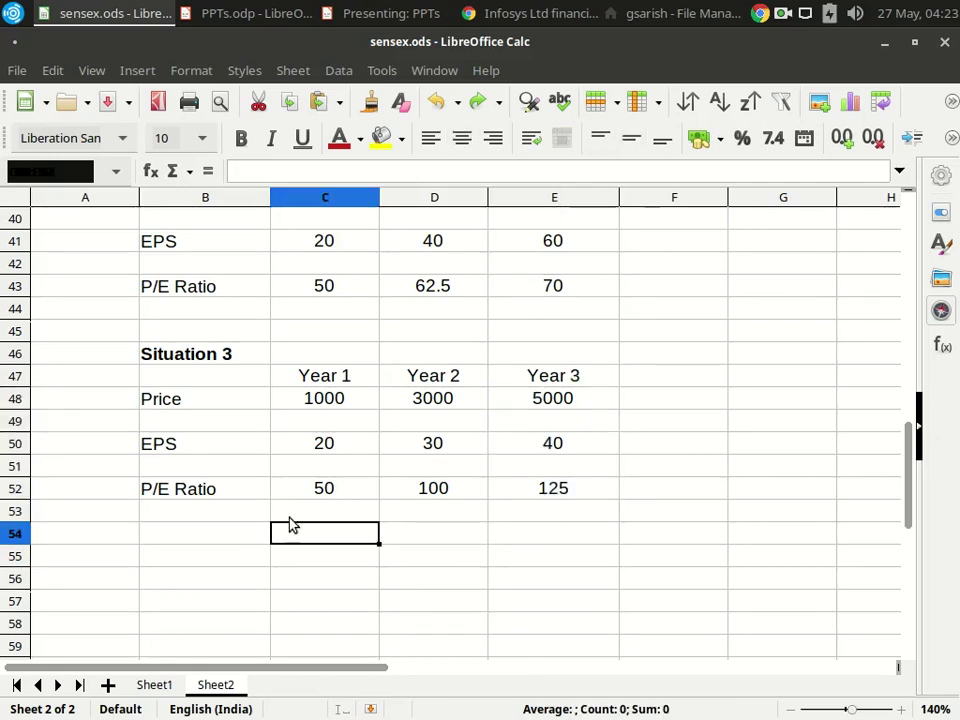
pyautogui.click(306, 399)
pyautogui.click(452, 402)
pyautogui.click(536, 401)
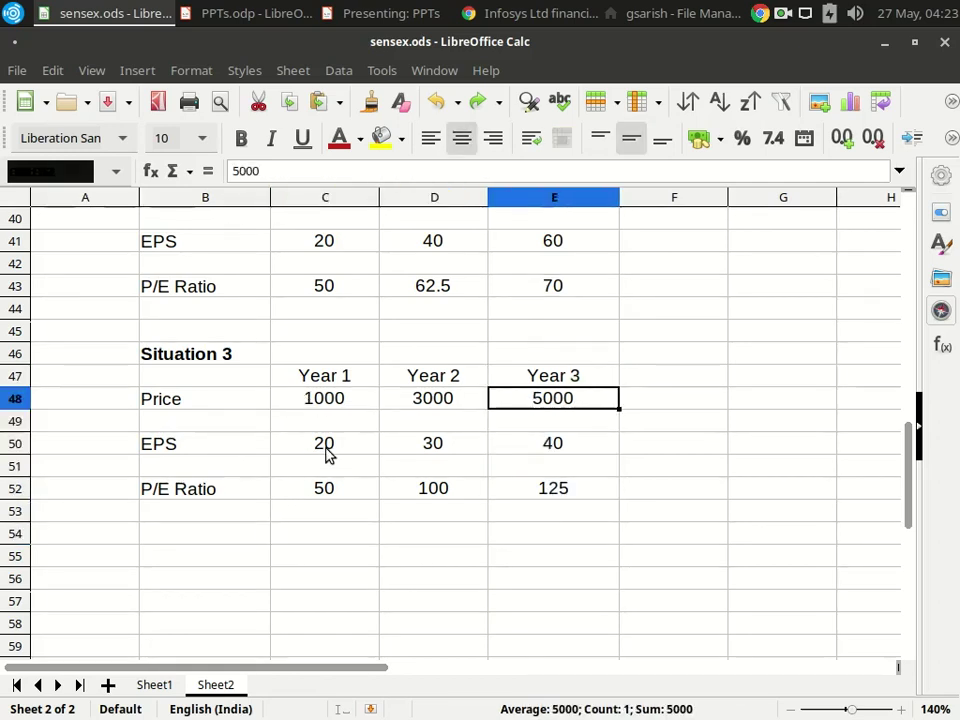
pyautogui.click(325, 450)
pyautogui.click(422, 456)
pyautogui.click(553, 454)
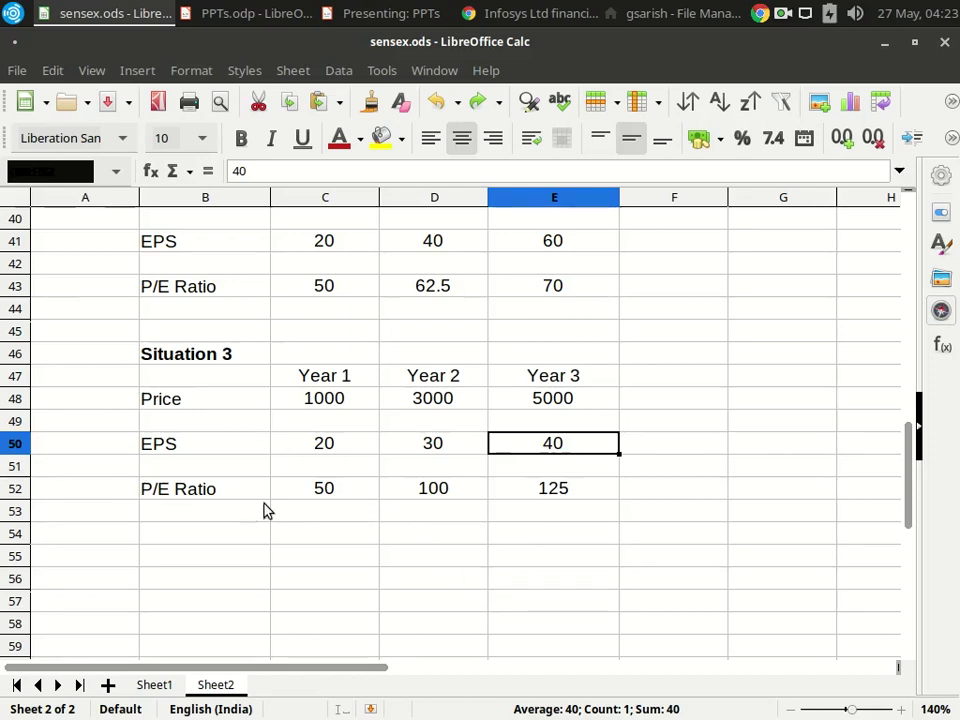
pyautogui.click(343, 497)
pyautogui.click(465, 497)
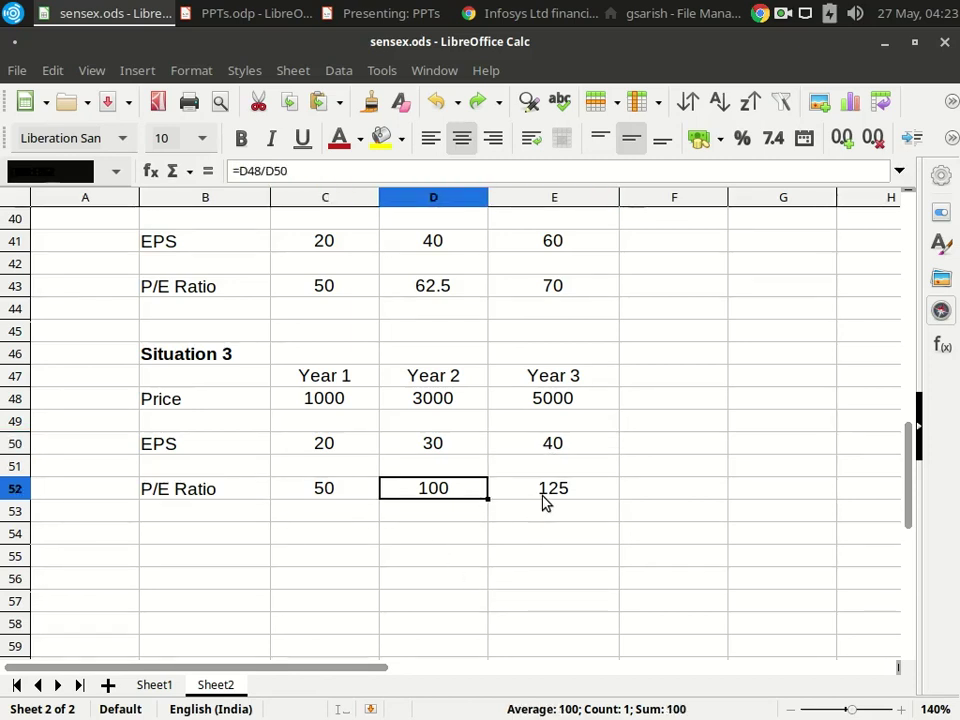
pyautogui.click(545, 500)
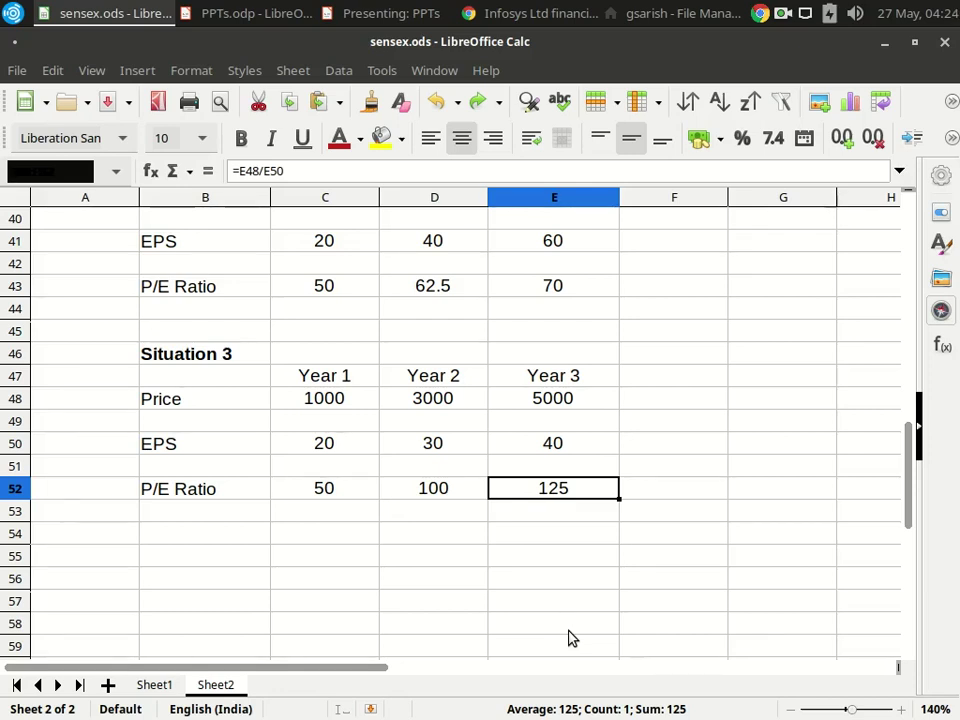
# Step: Compare the yearly price growth of Situation 3 with its EPS growth and the P/E ratio formulas in row 52
pyautogui.click(345, 400)
pyautogui.click(470, 399)
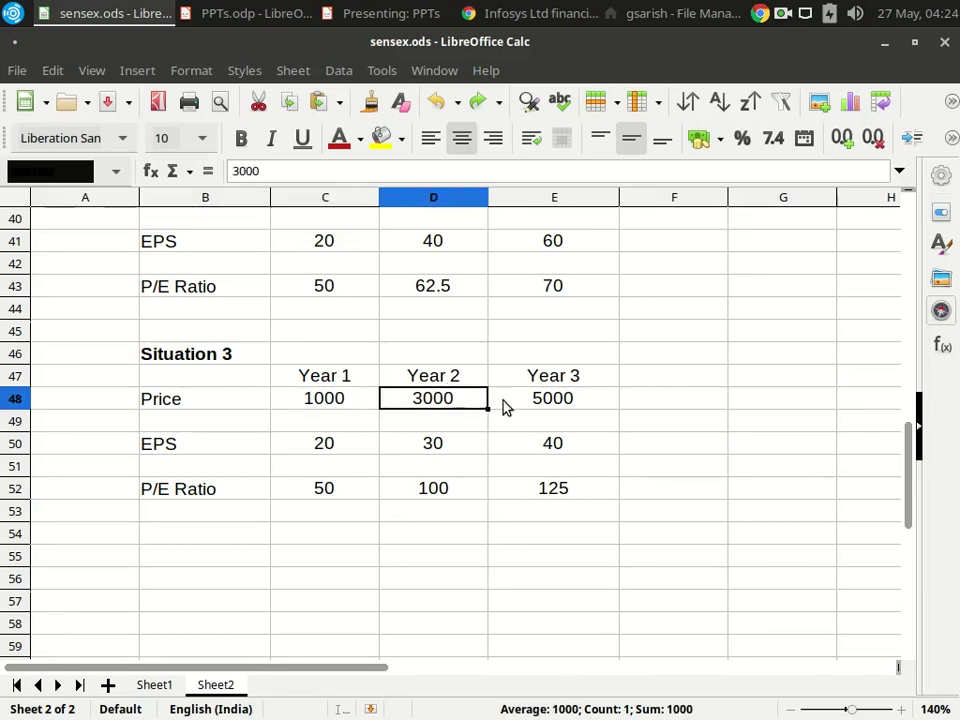
pyautogui.click(544, 404)
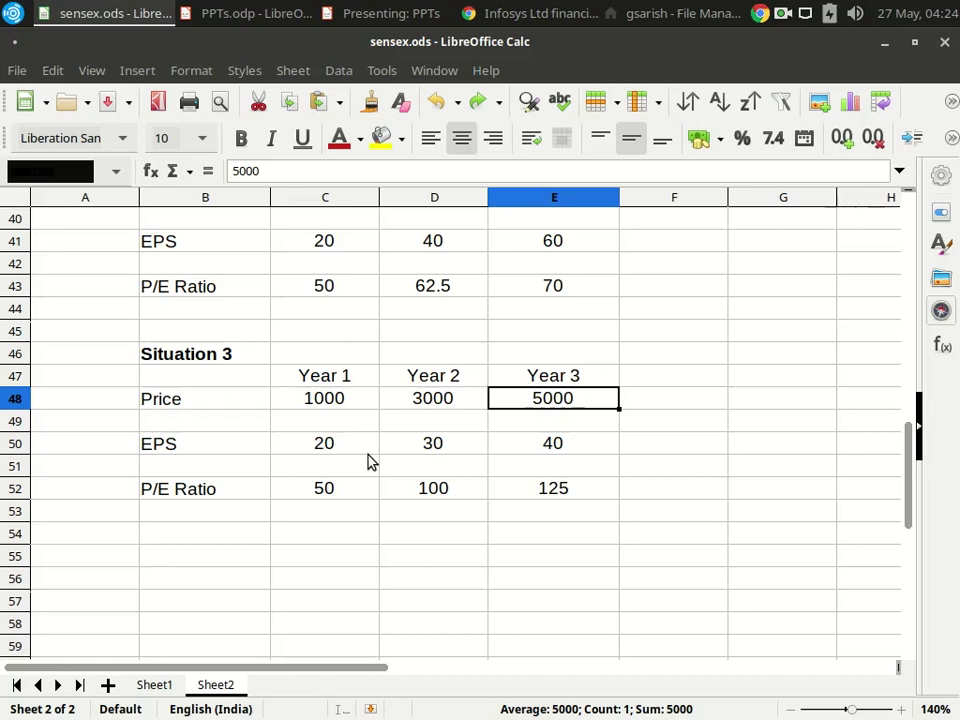
pyautogui.click(324, 454)
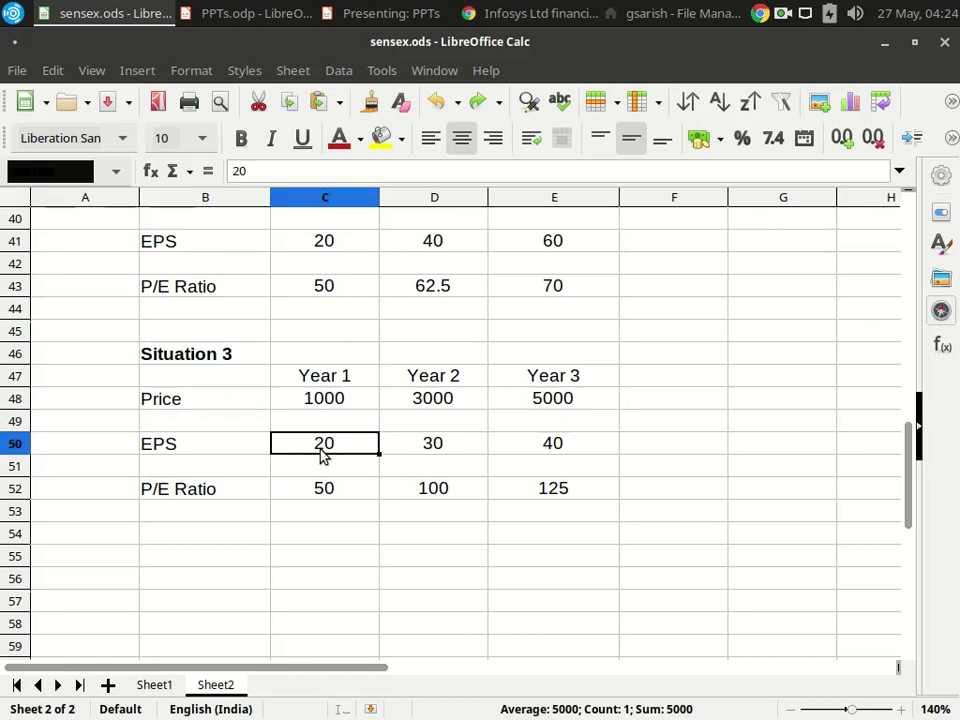
pyautogui.click(410, 454)
pyautogui.click(568, 455)
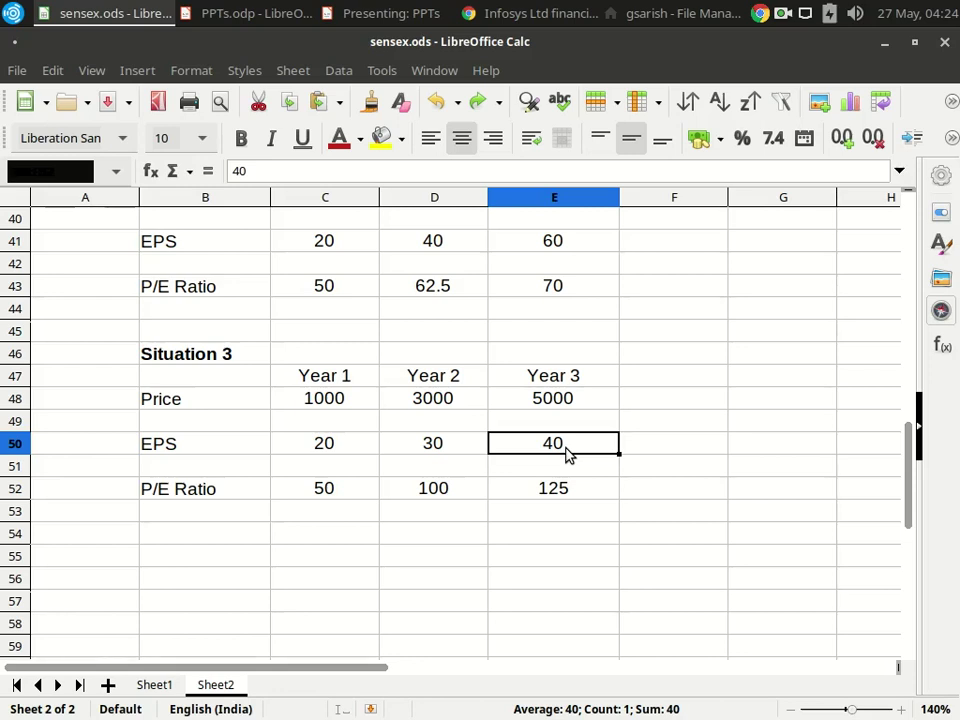
pyautogui.click(325, 498)
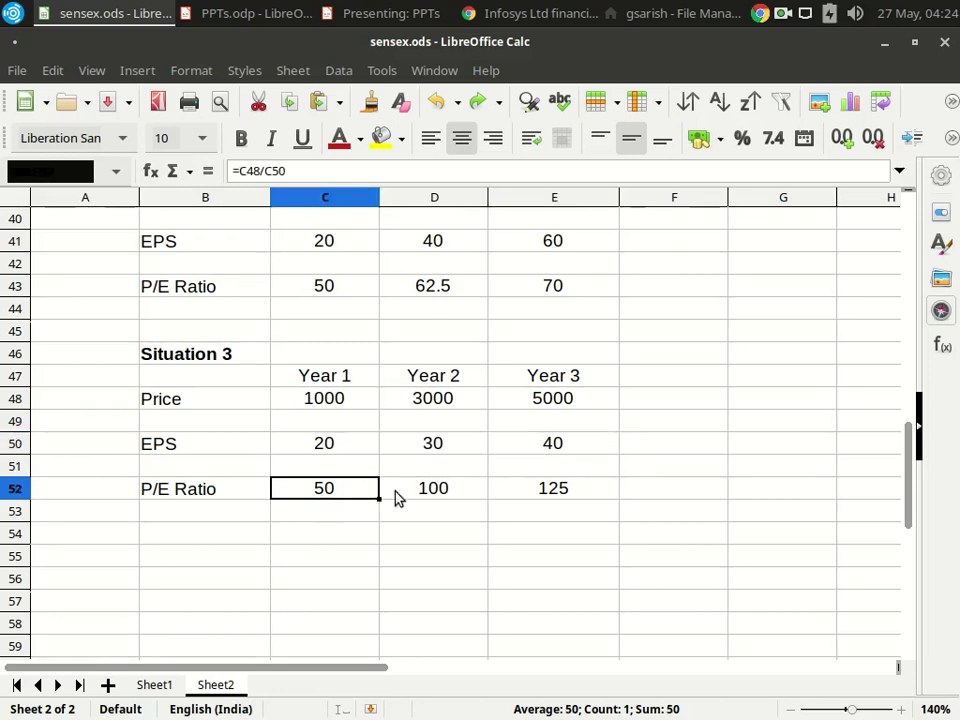
pyautogui.click(433, 497)
pyautogui.click(582, 497)
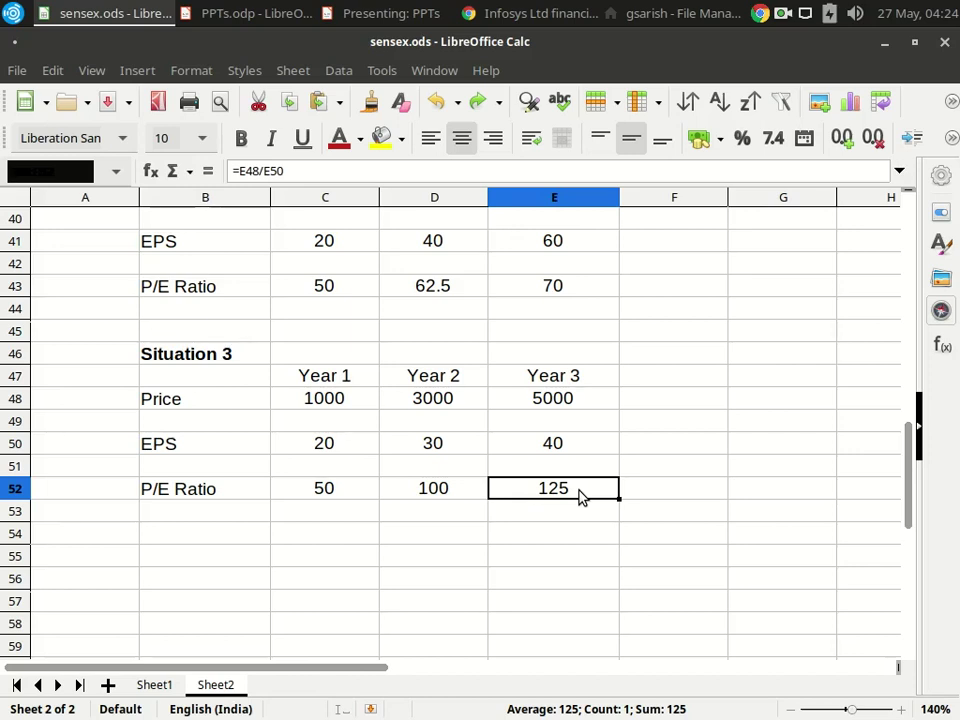
# Step: Relate Situation 3's price and EPS growth to its Year 3 P/E ratio, and compare the table with Situations 1 and 2
pyautogui.click(358, 402)
pyautogui.click(433, 398)
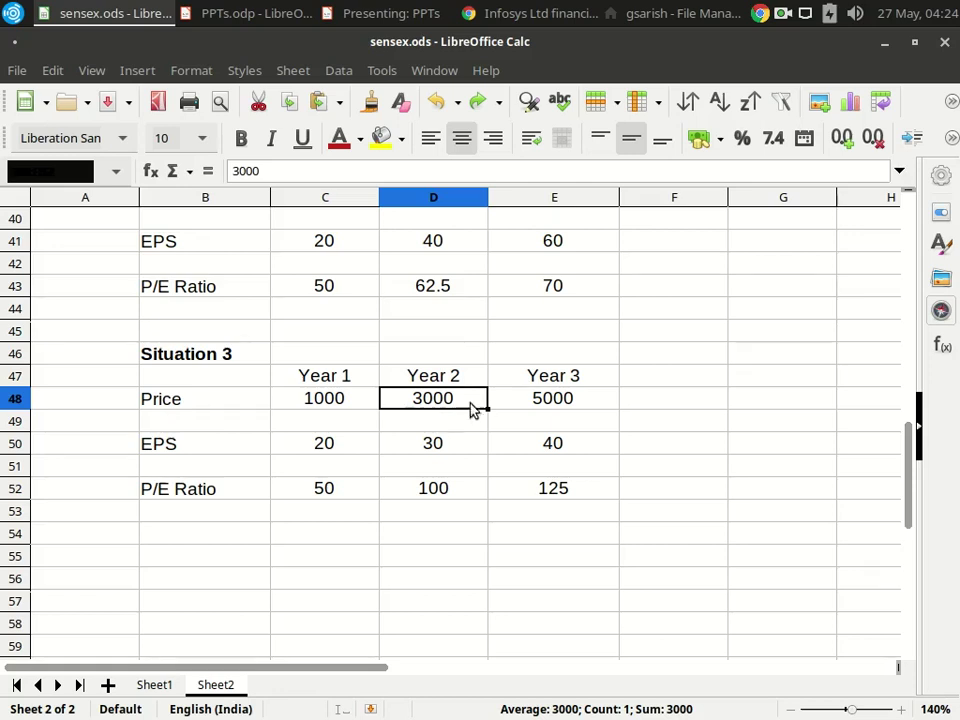
pyautogui.click(507, 404)
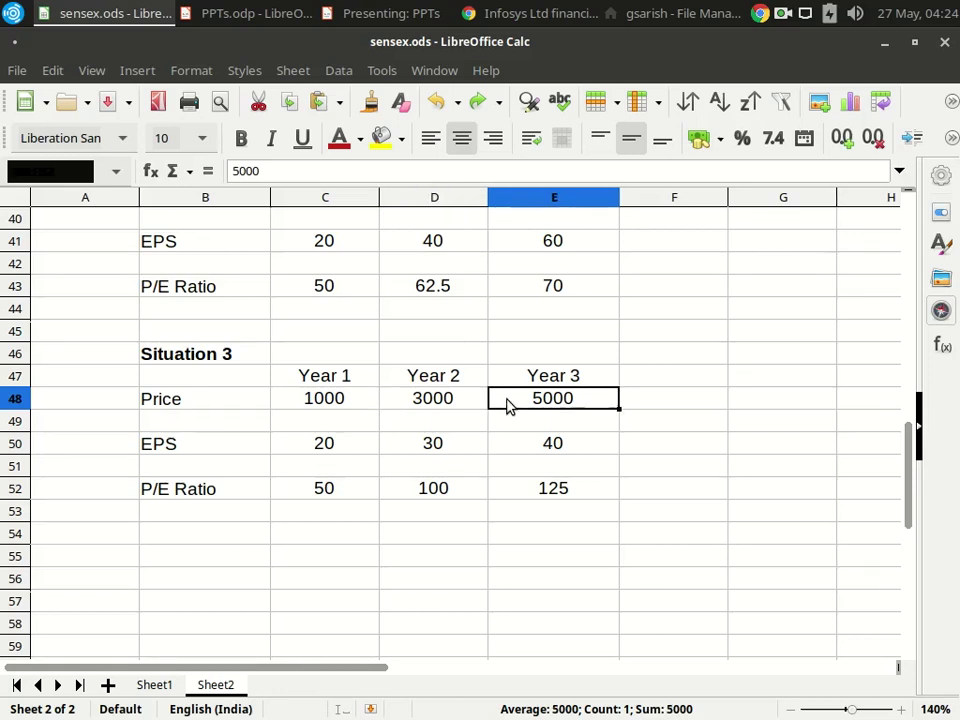
pyautogui.click(339, 454)
pyautogui.click(455, 452)
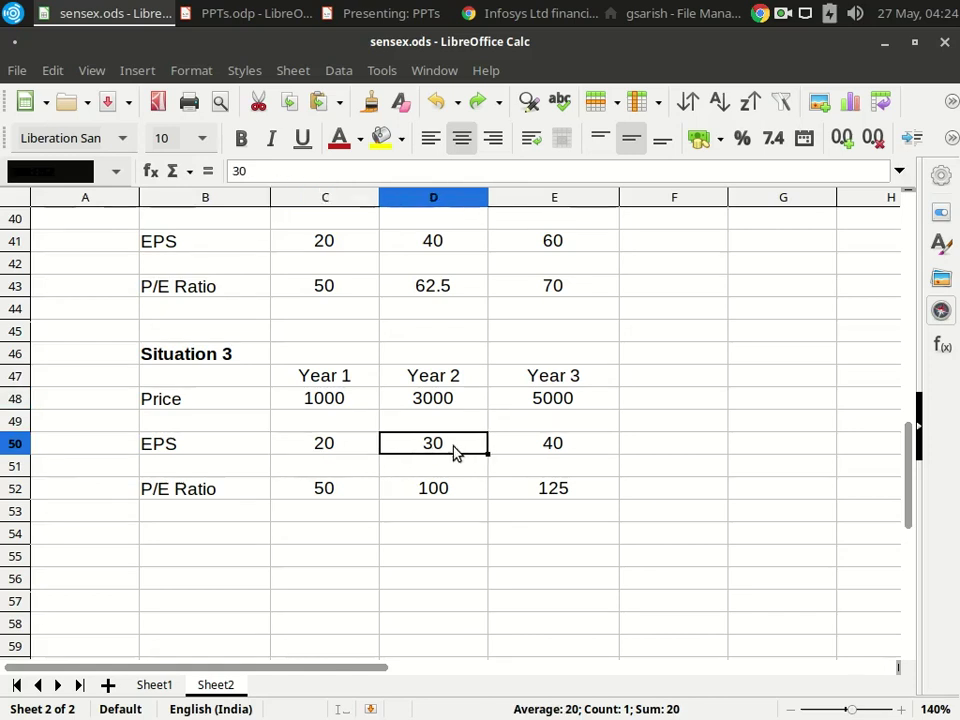
pyautogui.click(563, 463)
pyautogui.click(568, 448)
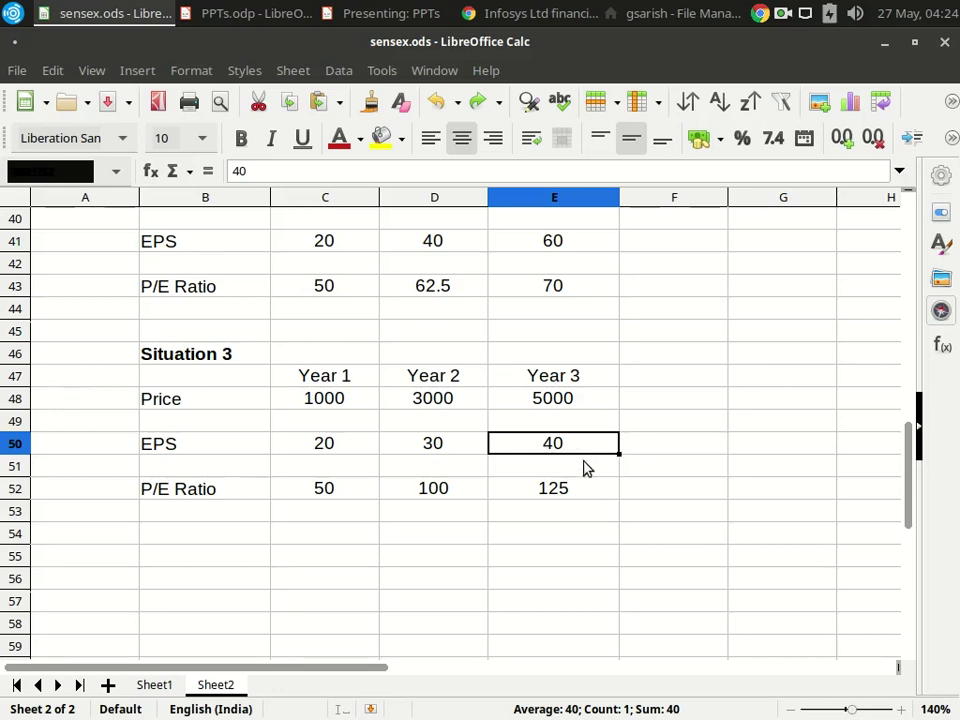
pyautogui.click(584, 496)
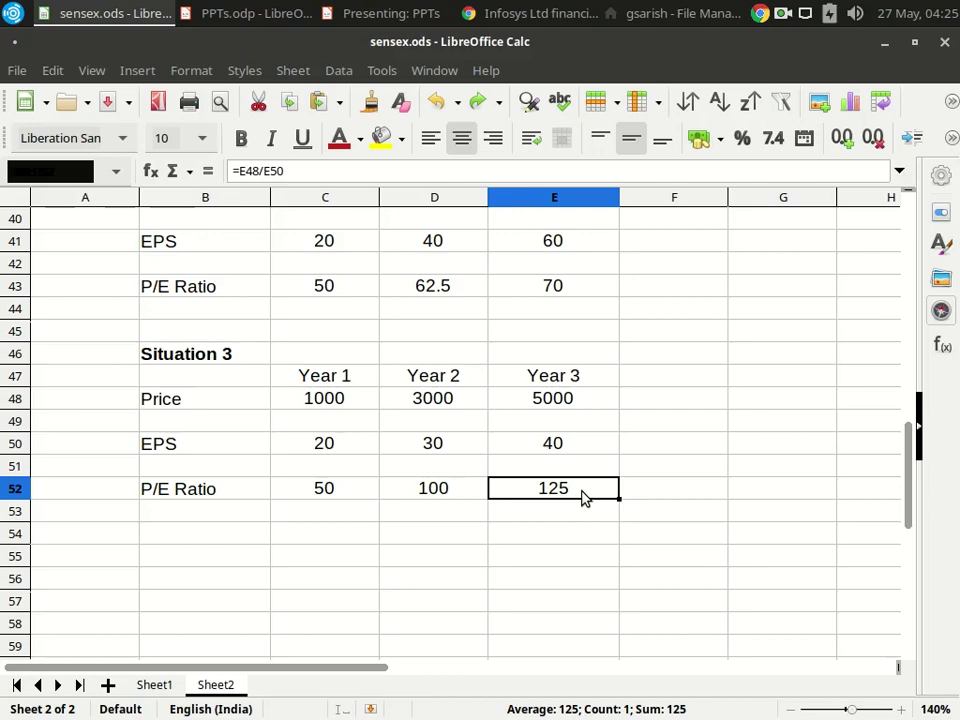
pyautogui.scroll(4, 589, 503)
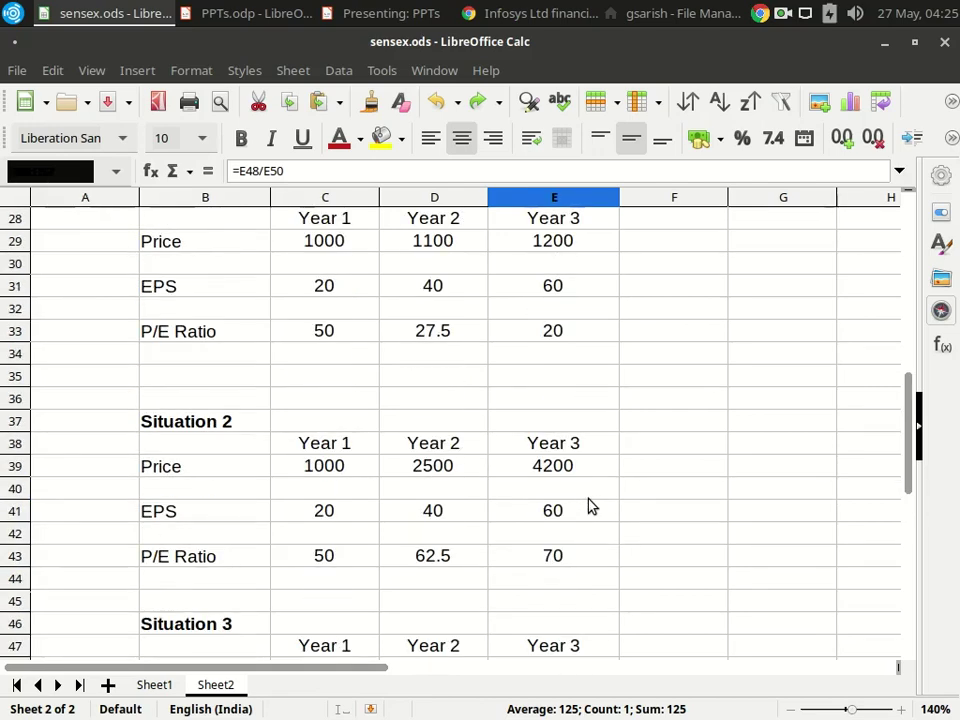
pyautogui.scroll(1, 589, 463)
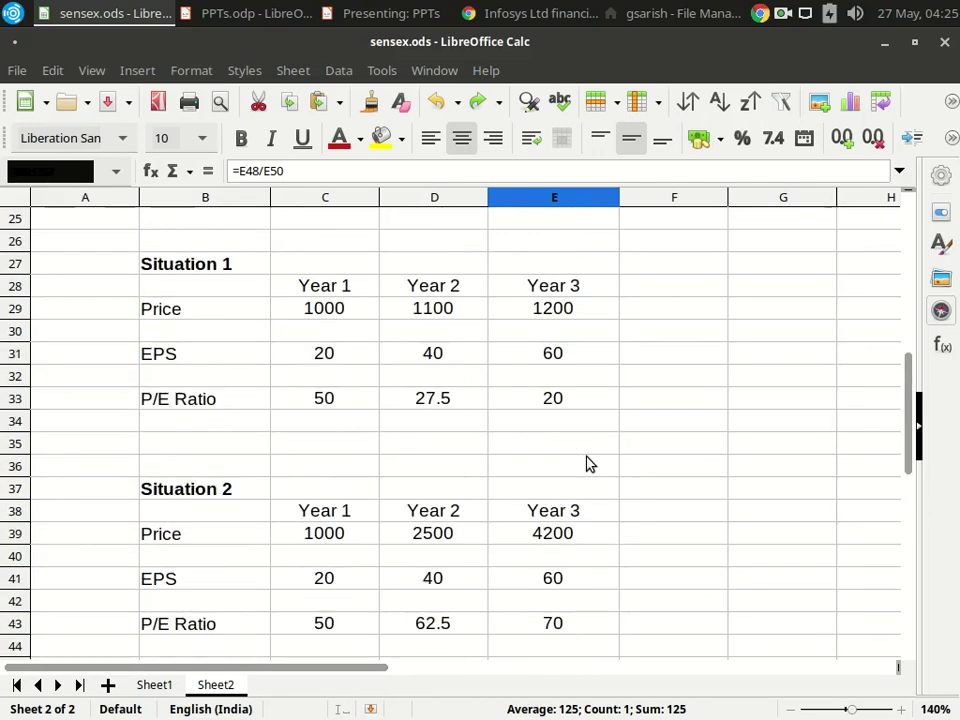
pyautogui.scroll(-3, 589, 463)
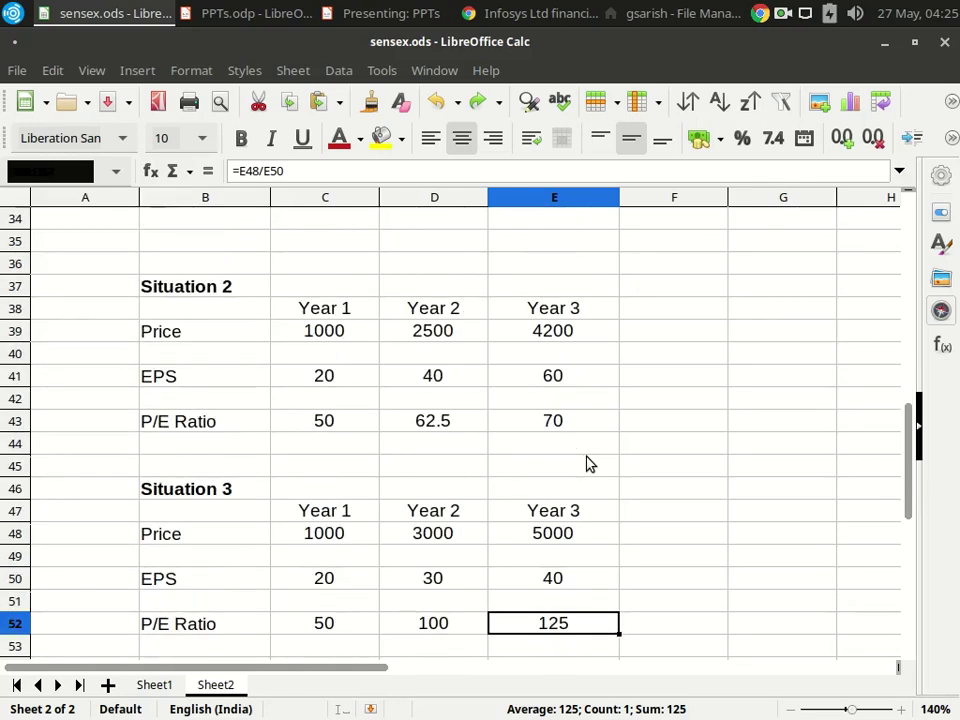
pyautogui.scroll(-1, 589, 463)
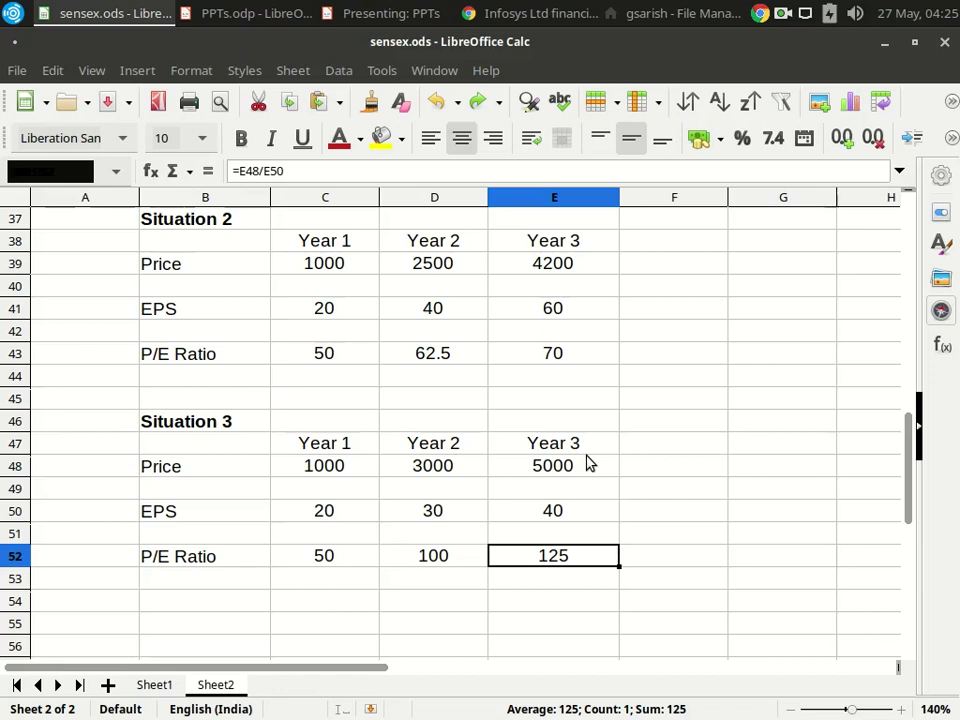
# Step: Add the label Sensex/nifty in F47 beside the Situation 3 table, with the value 26 in G47
pyautogui.click(784, 445)
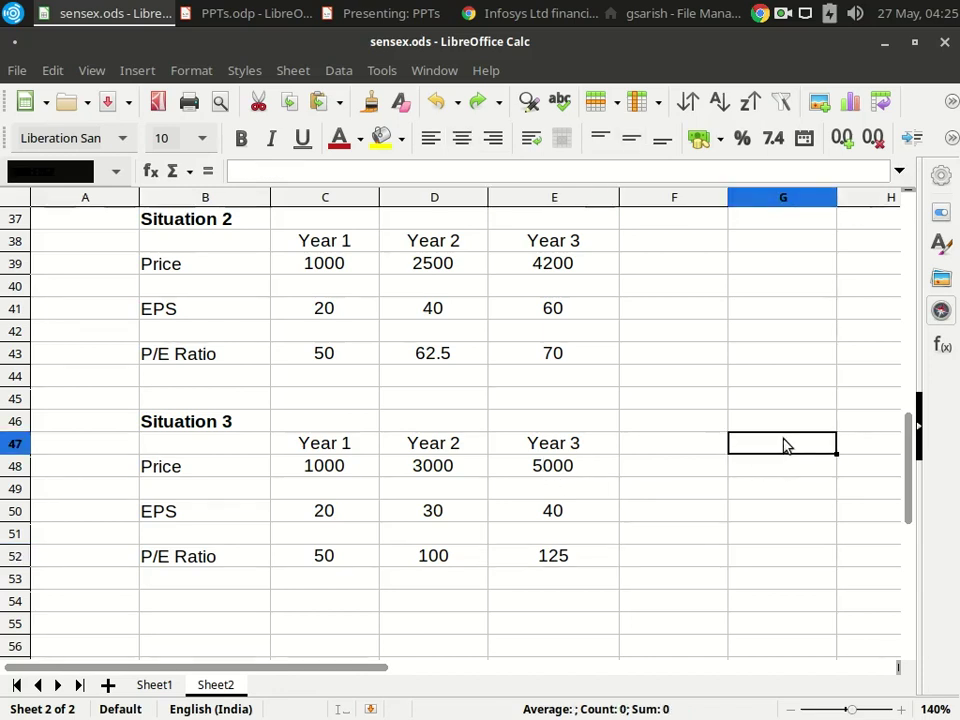
pyautogui.write('26')
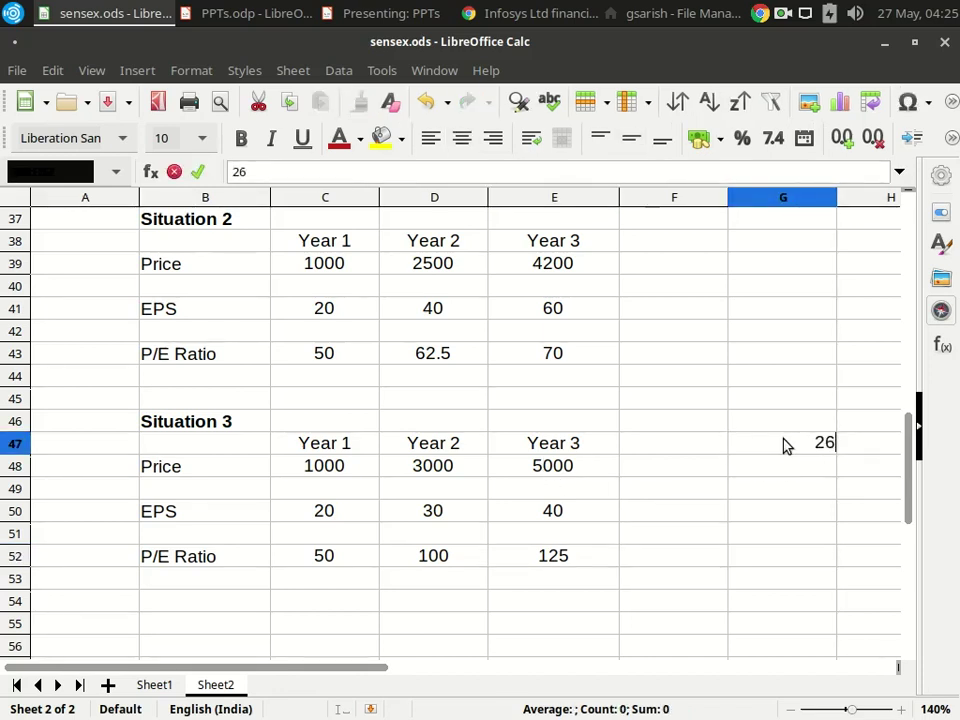
pyautogui.press('Left')
pyautogui.write('Sensex')
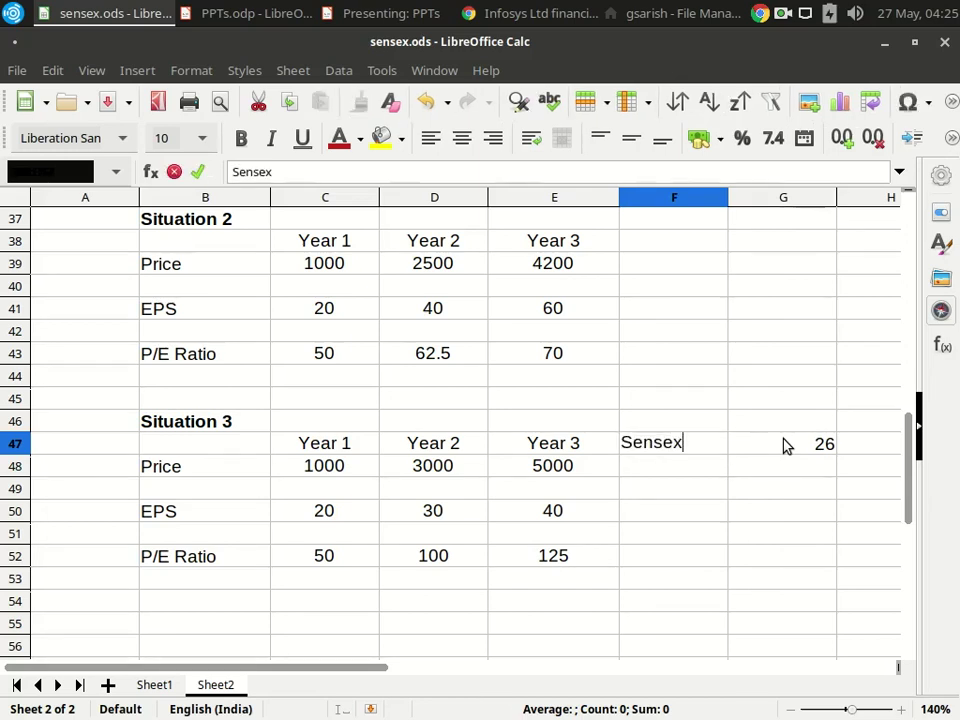
pyautogui.write('/nifty')
pyautogui.press('Return')
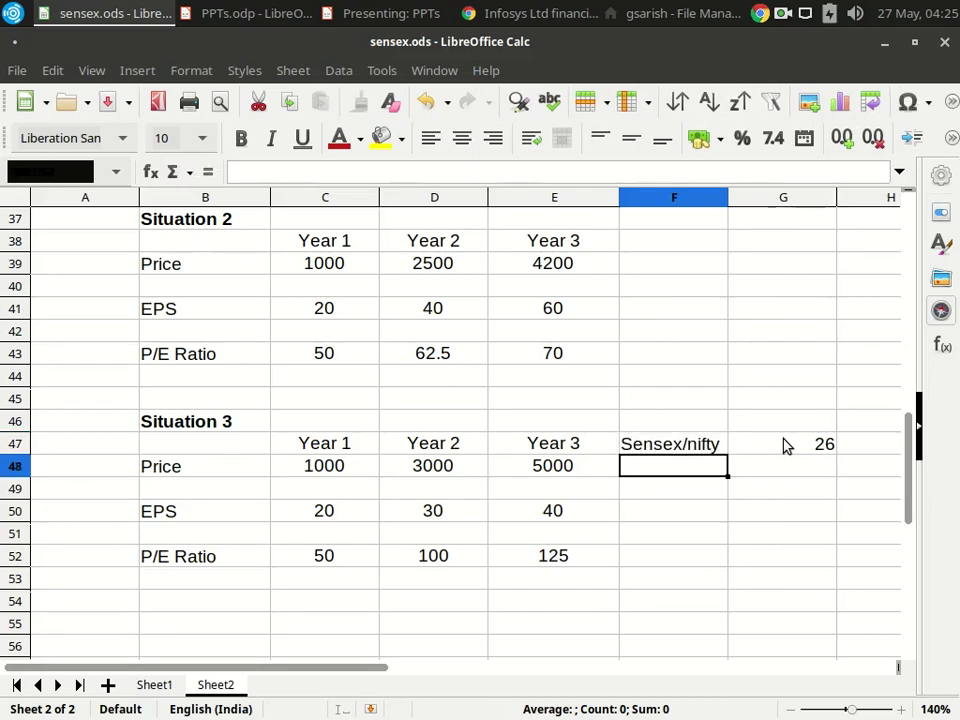
# Step: Enter 18 in G49 as a second Sensex/nifty figure, two rows below the 26
pyautogui.click(785, 446)
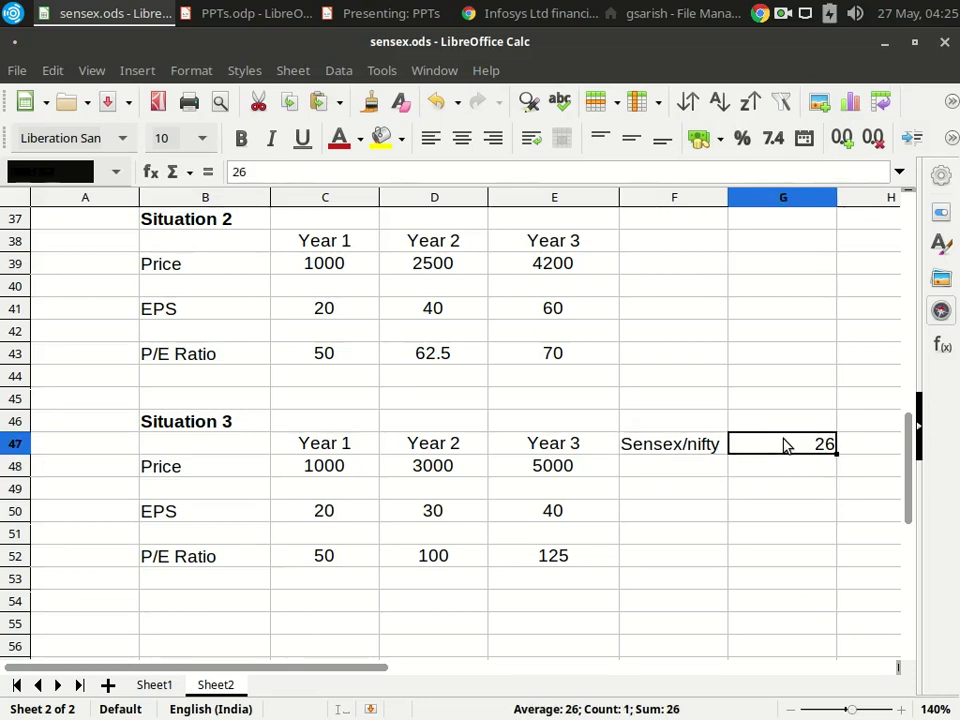
pyautogui.press('Down')
pyautogui.press('Down')
pyautogui.write('18')
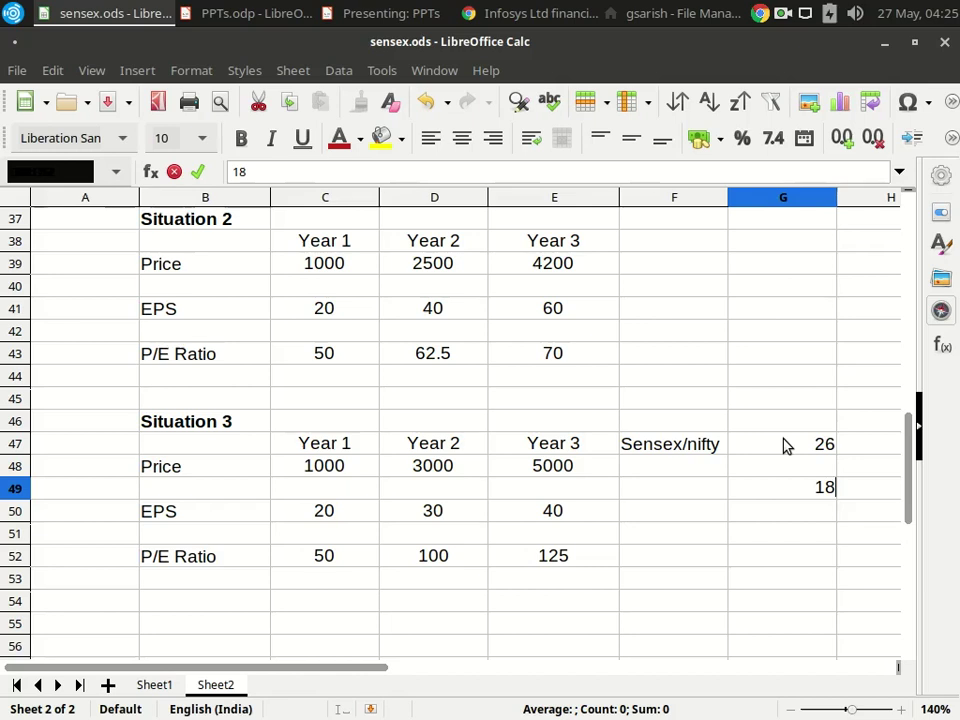
pyautogui.press('Up')
pyautogui.press('Up')
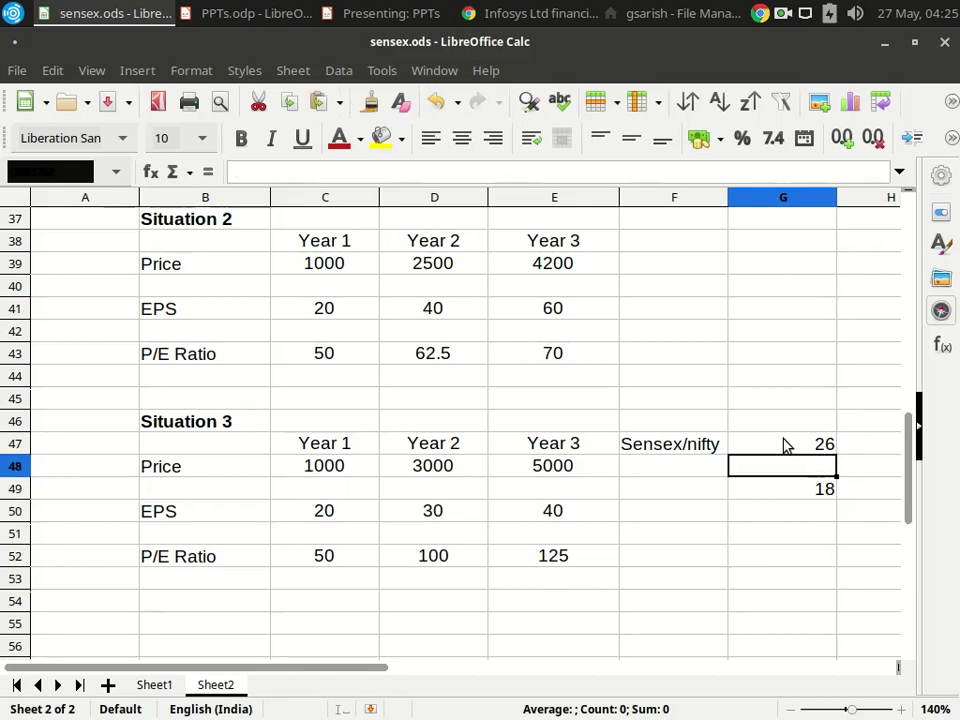
pyautogui.press('Down')
pyautogui.press('Down')
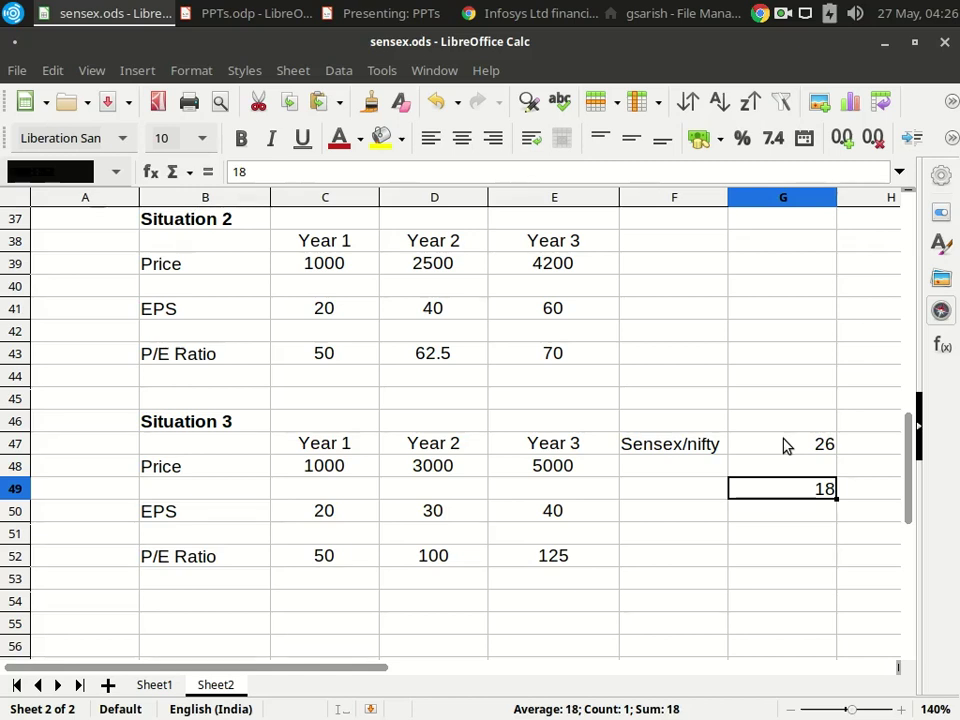
# Step: Go back from the Sensex/nifty figures through the yearly prices to the Situation 3 heading
pyautogui.press('Up')
pyautogui.press('Up')
pyautogui.press('Left')
pyautogui.press('Left')
pyautogui.press('Down')
pyautogui.press('Left')
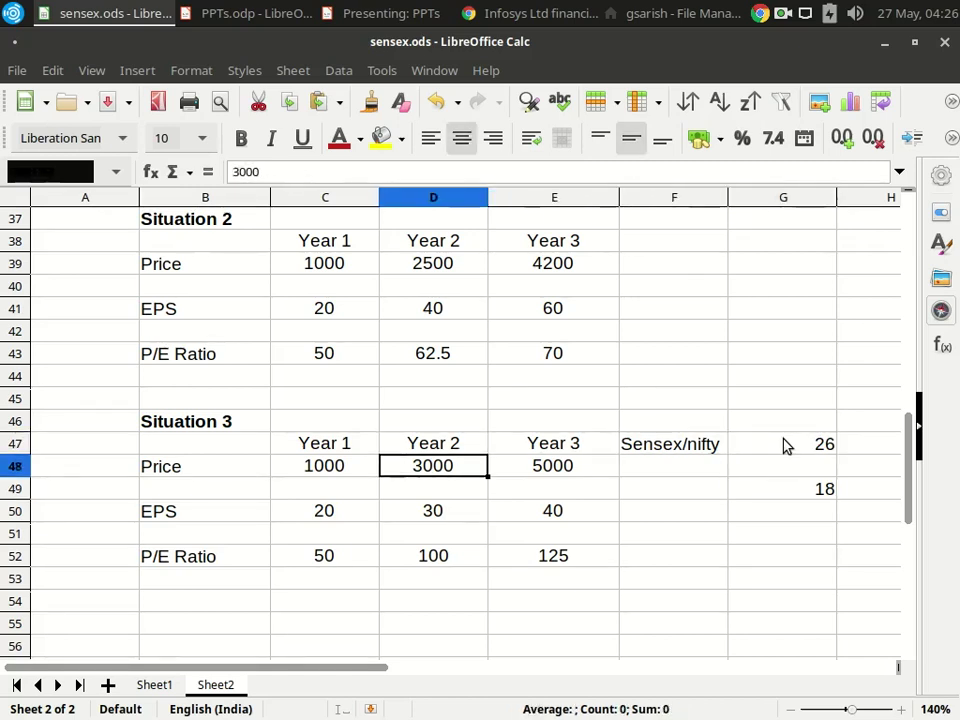
pyautogui.press('Left')
pyautogui.press('Up')
pyautogui.press('Left')
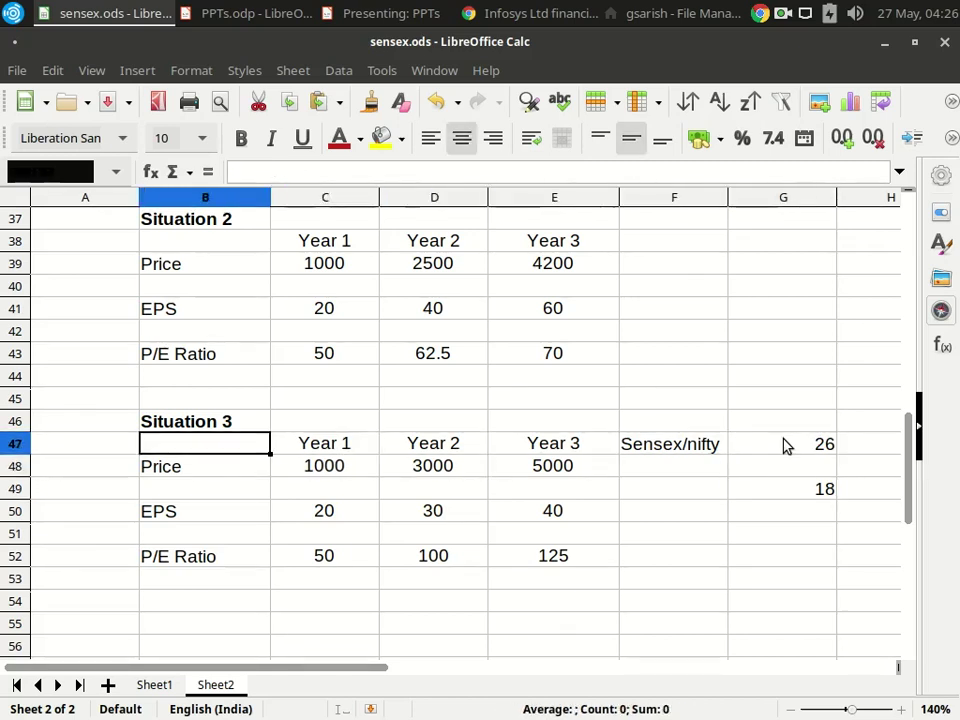
pyautogui.press('Up')
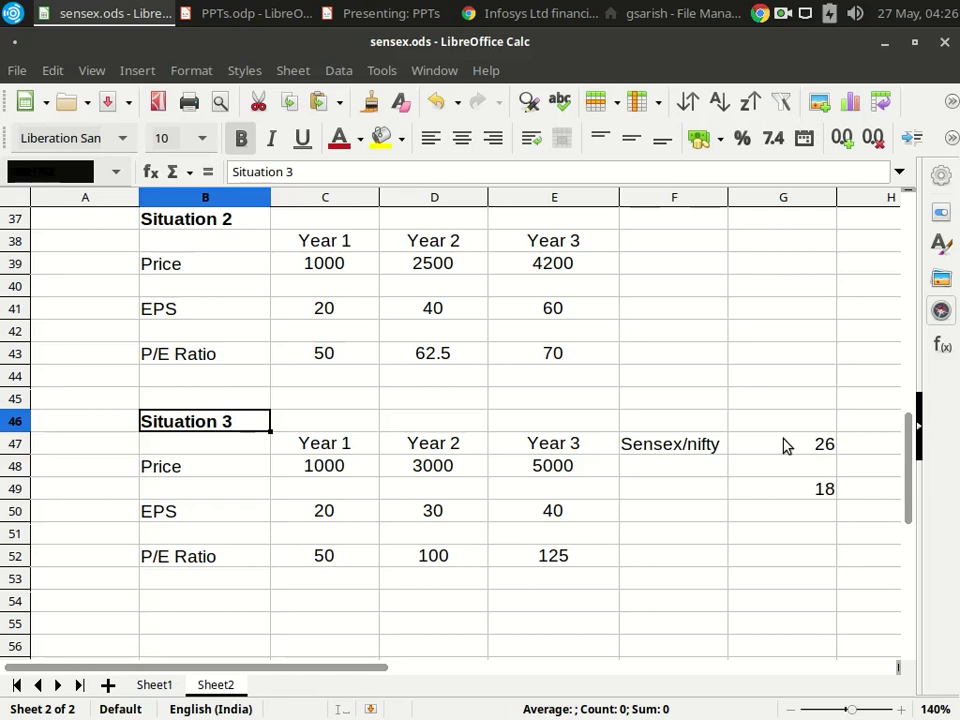
# Step: Trace Situation 3 along its price row to Year 3 and down through the EPS to the P/E ratio formula
pyautogui.press('Down')
pyautogui.press('Down')
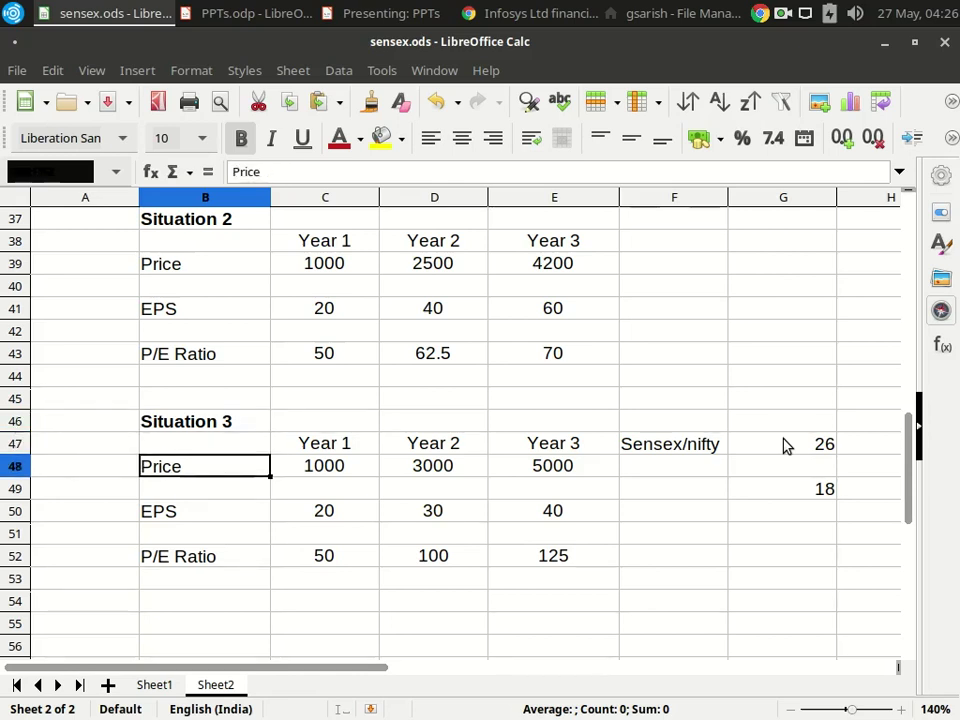
pyautogui.press('Right')
pyautogui.press('Right')
pyautogui.press('Right')
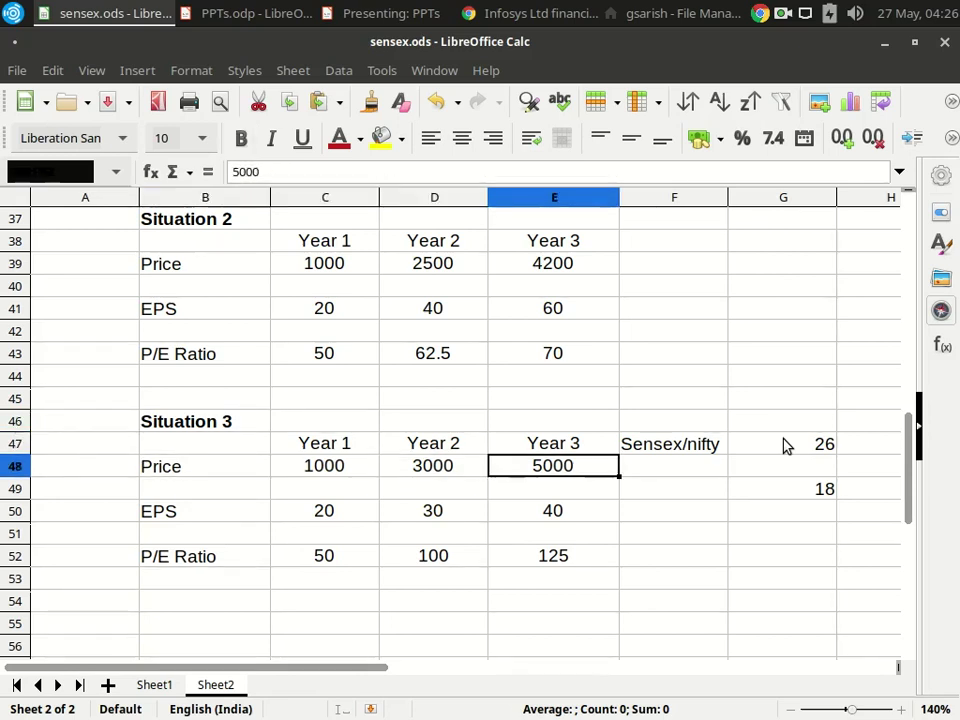
pyautogui.press('Down')
pyautogui.press('Down')
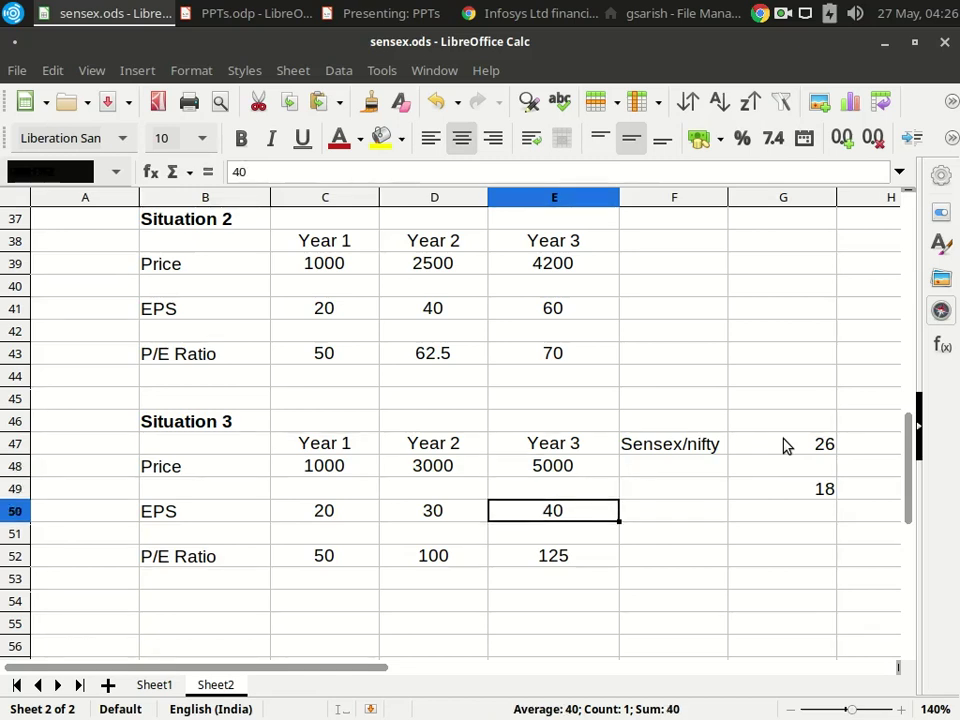
pyautogui.press('Down')
pyautogui.press('Down')
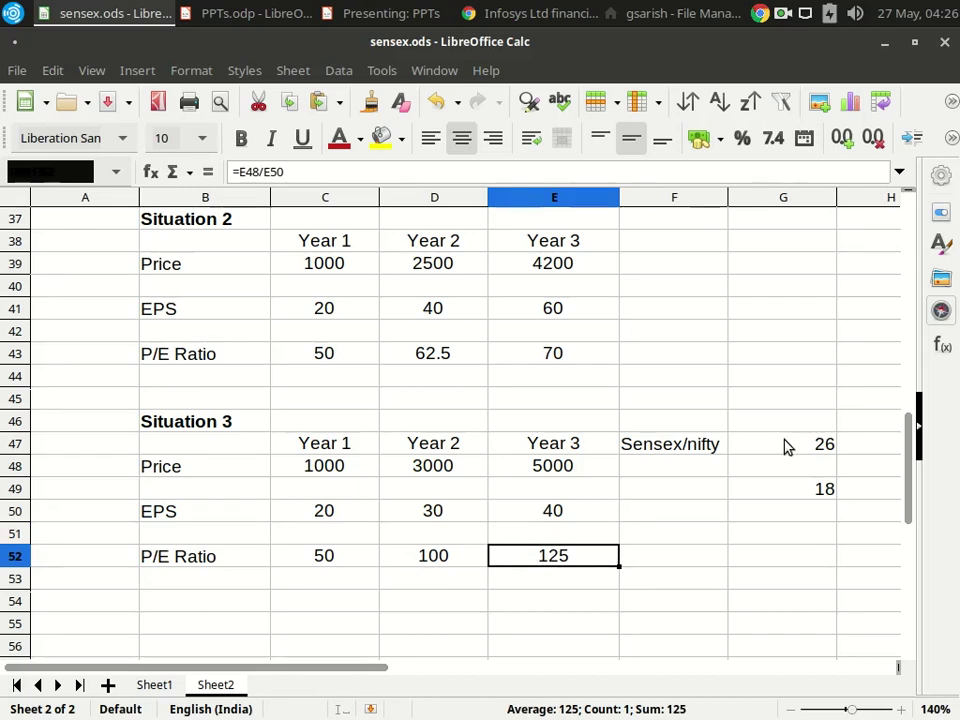
# Step: Compare the two Sensex/nifty figures in G47 and G49, ending on the one in G47
pyautogui.click(786, 446)
pyautogui.click(791, 497)
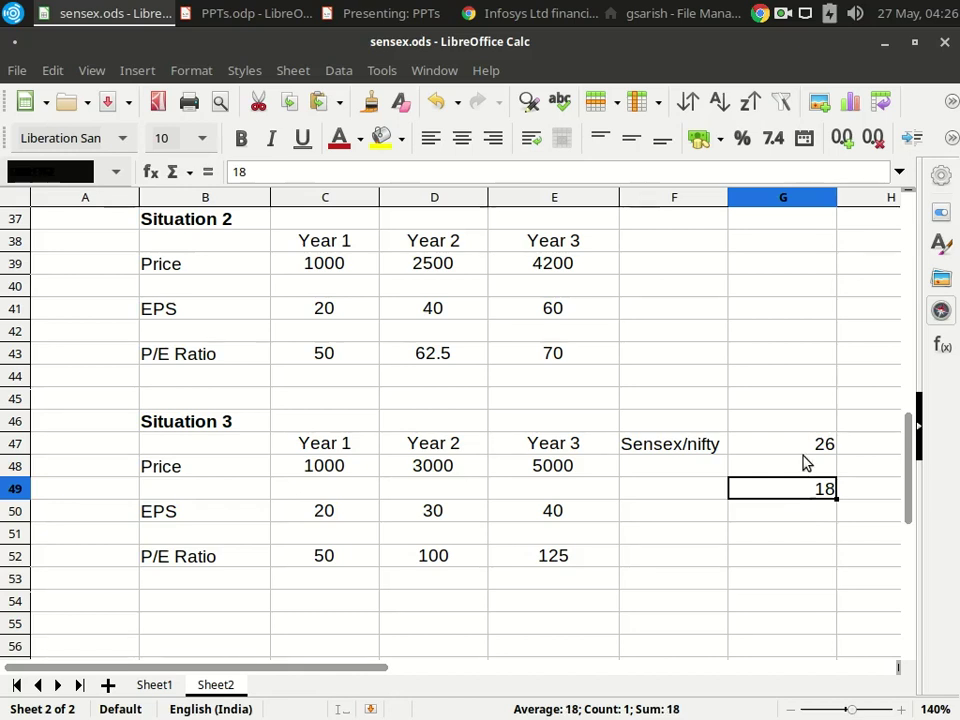
pyautogui.click(801, 447)
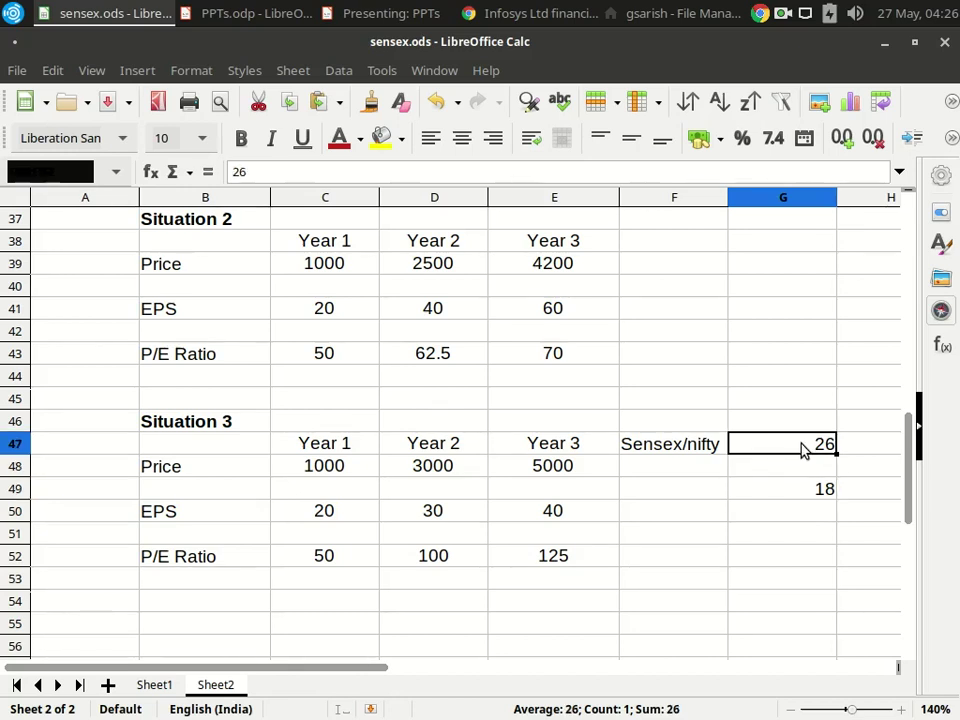
# Step: Switch to Chrome, open BSE's Indices and Ratios page and highlight the 2021-2022 PE ratio of the S&P BSE SENSEX
pyautogui.click(510, 14)
pyautogui.hotkey('ctrl', 'shift', 't')
pyautogui.click(156, 165)
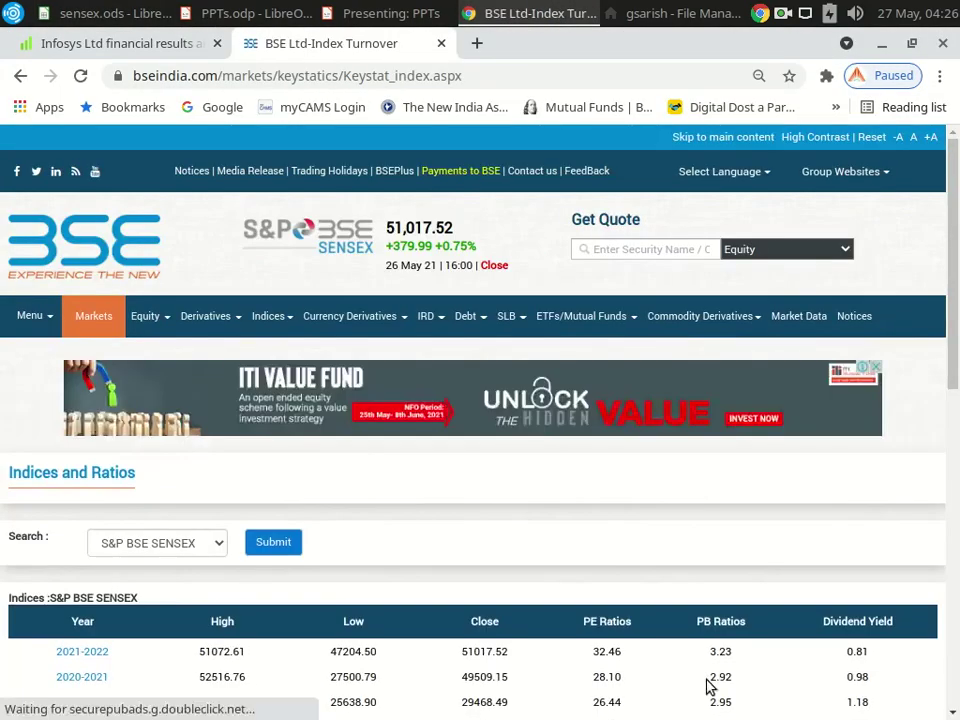
pyautogui.scroll(-5, 493, 590)
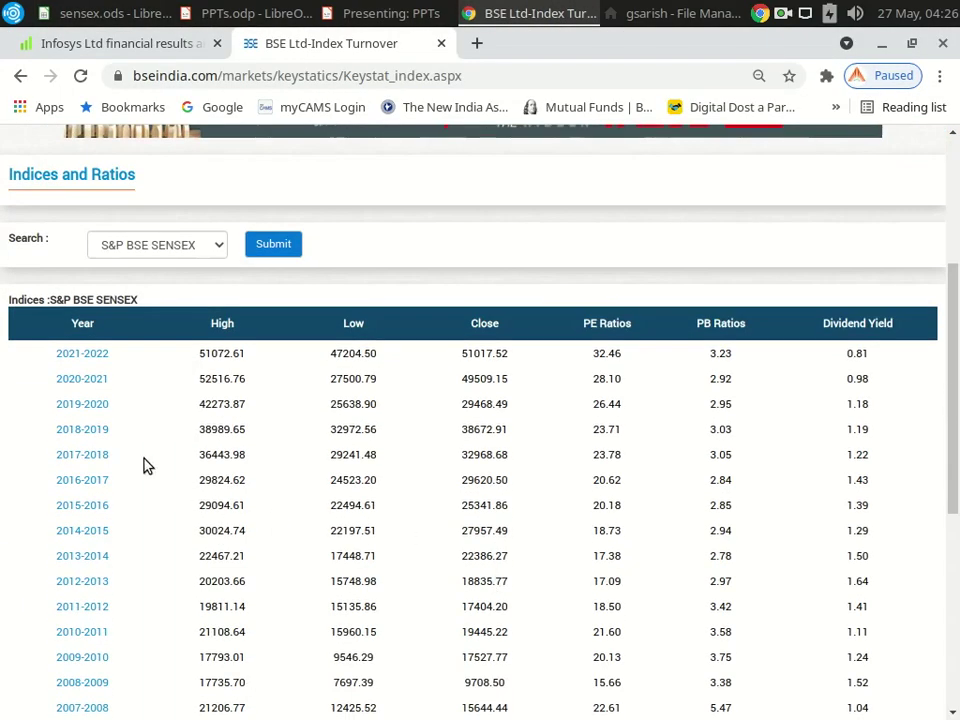
pyautogui.scroll(-1, 144, 462)
pyautogui.scroll(-1, 146, 459)
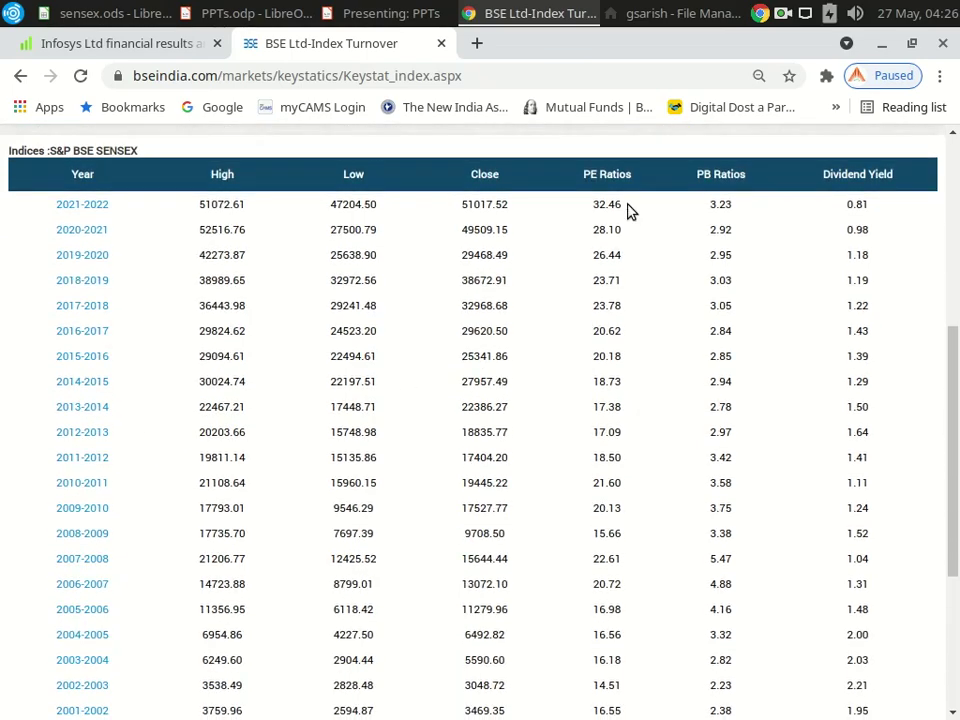
pyautogui.moveTo(615, 204); pyautogui.dragTo(593, 207)
# Step: Compare the Sensex/nifty figure in G47 of sensex.ods with the PE ratio highlighted in Chrome, finishing in Calc
pyautogui.click(100, 14)
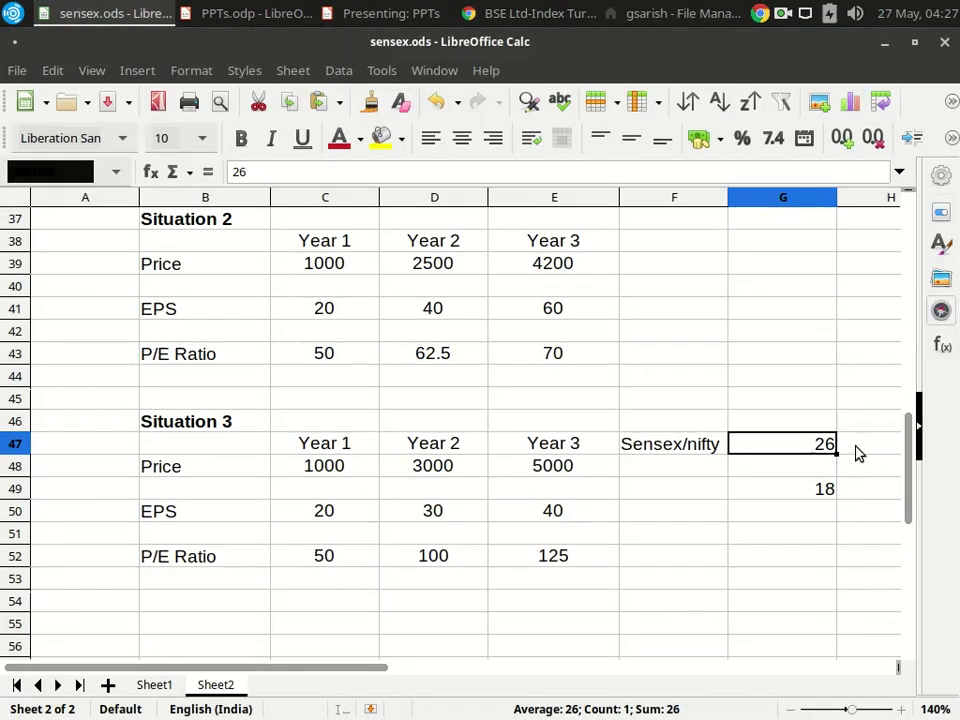
pyautogui.click(531, 20)
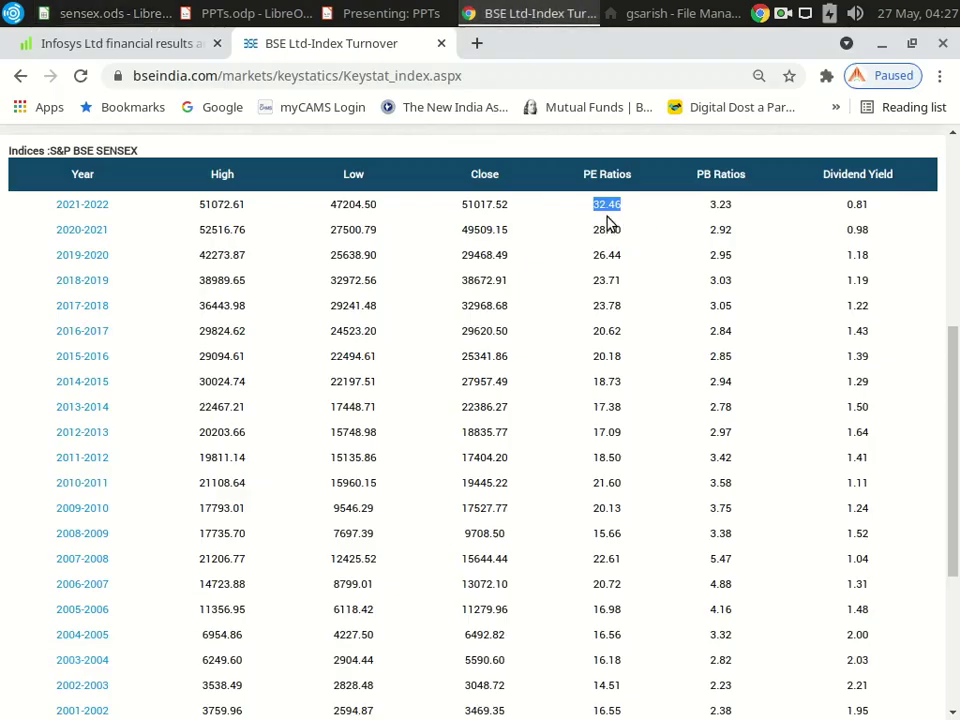
pyautogui.click(93, 14)
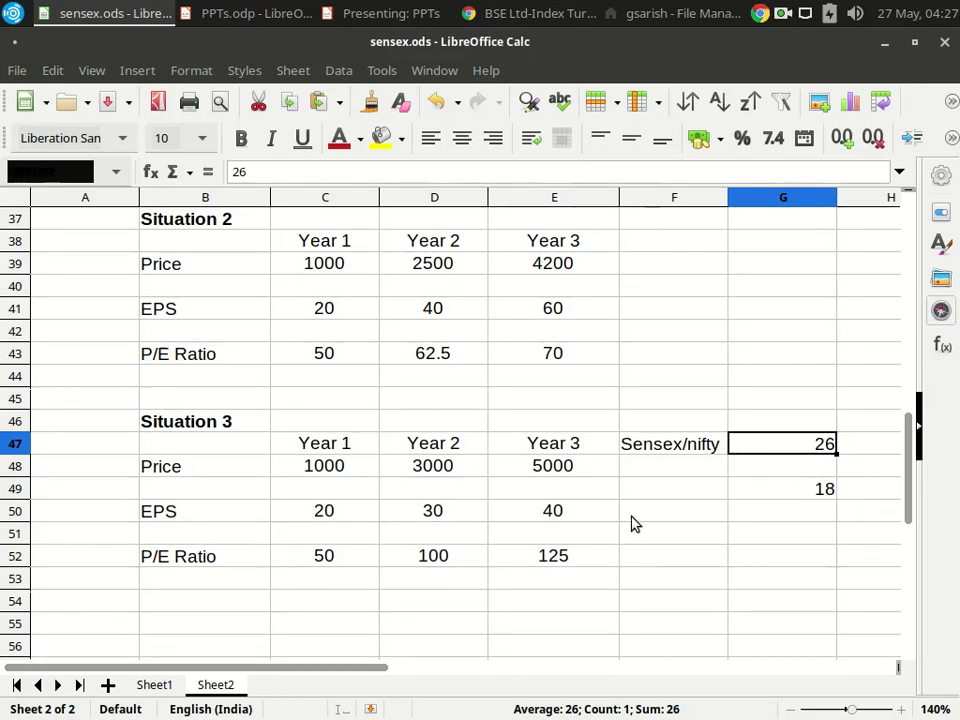
# Step: Review the Situation 3 EPS values from Year 3 back to Year 1 against the Sensex/nifty figure in G47
pyautogui.moveTo(585, 519); pyautogui.dragTo(324, 515)
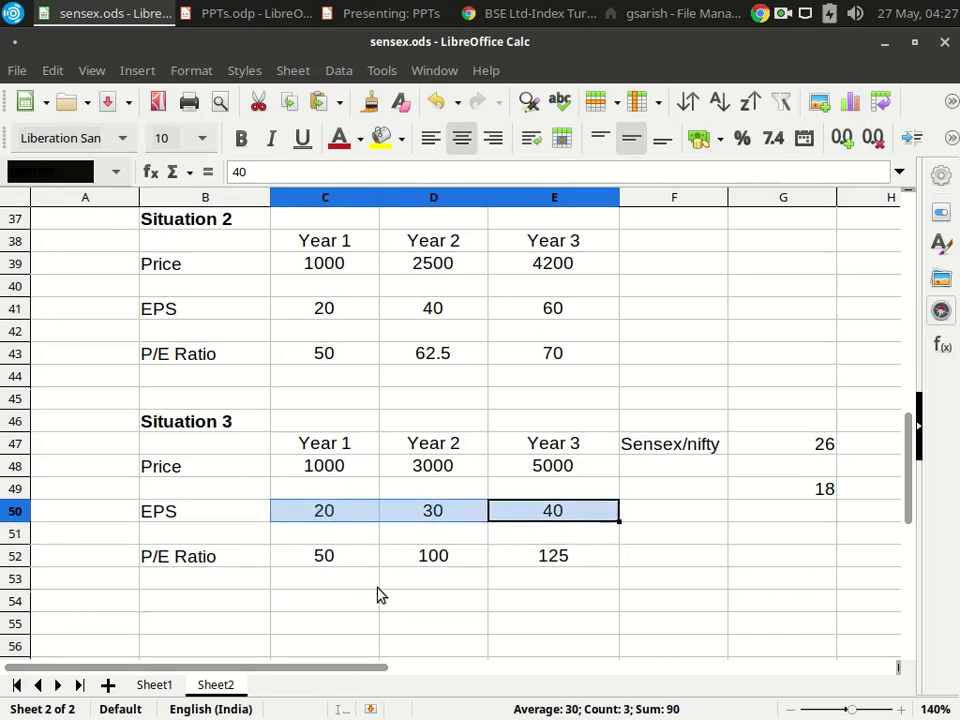
pyautogui.click(817, 453)
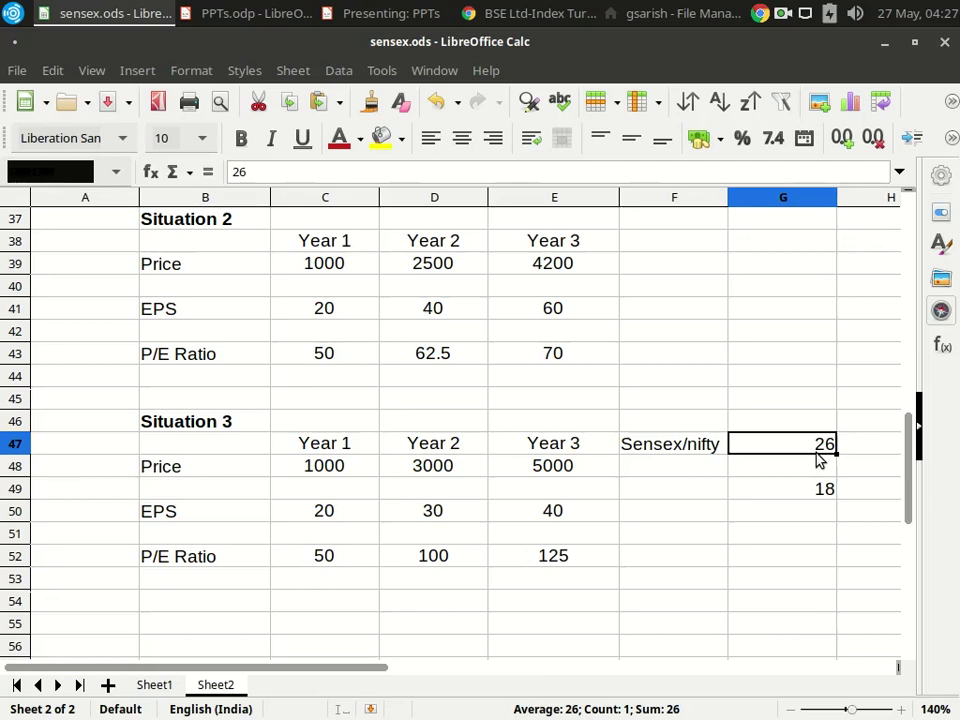
pyautogui.click(535, 521)
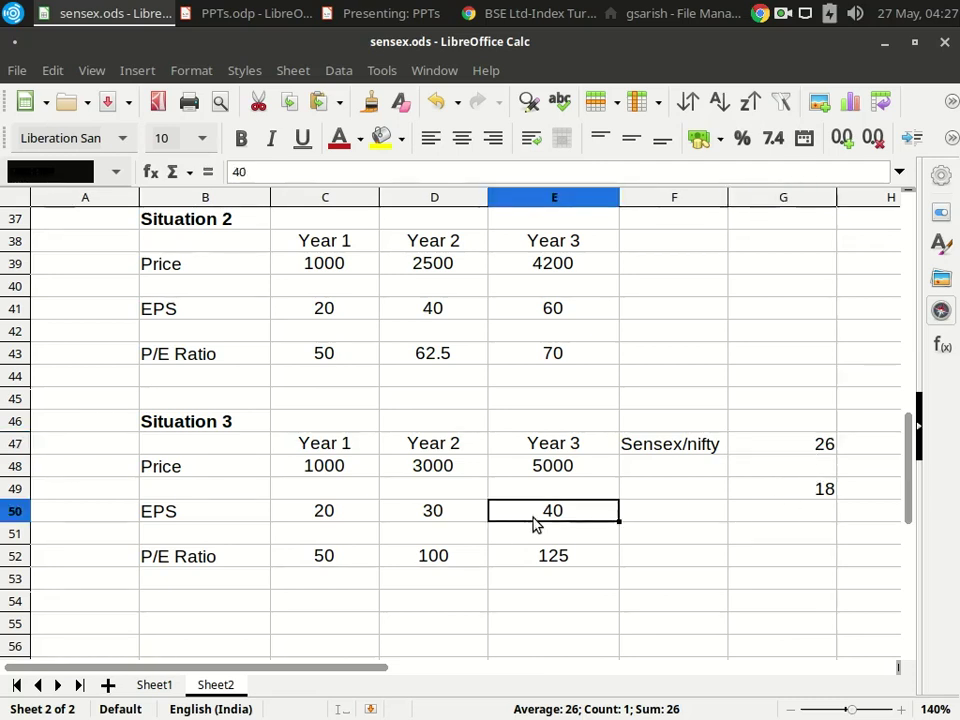
pyautogui.click(799, 450)
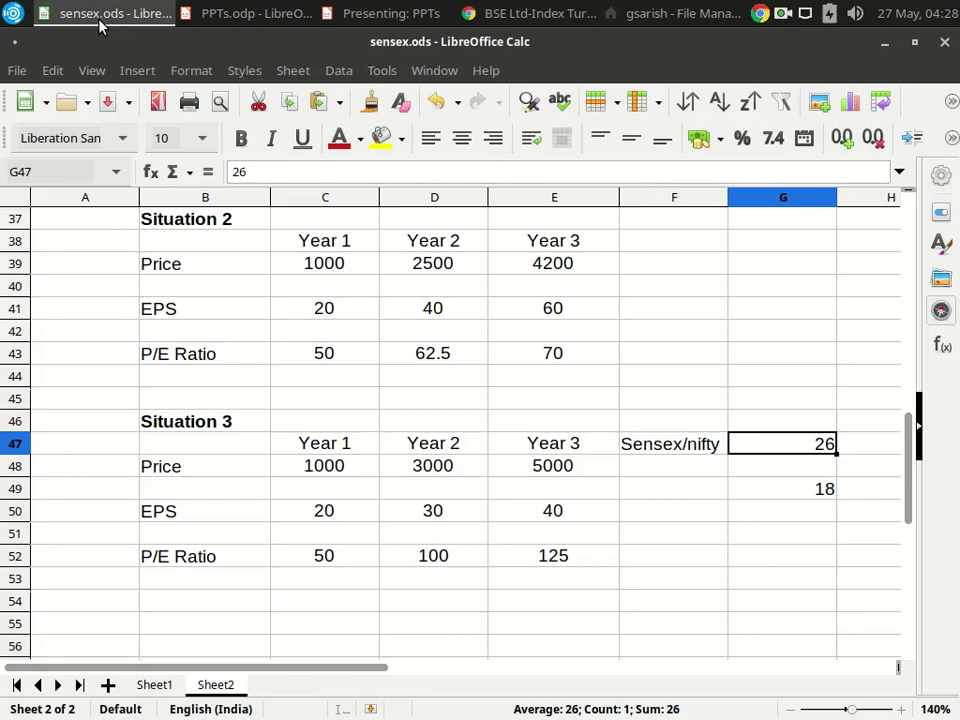
# Step: Switch to Chrome and highlight the current share price of MRF Ltd. on its BSE stock page
pyautogui.click(490, 14)
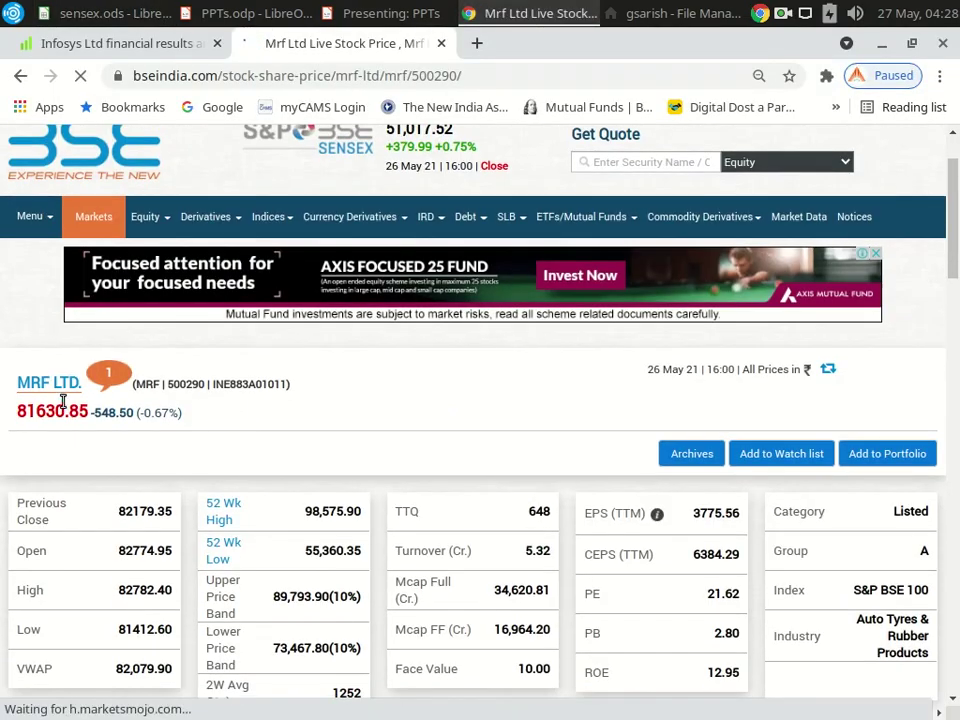
pyautogui.scroll(-1, 70, 410)
pyautogui.moveTo(19, 313); pyautogui.dragTo(62, 316)
pyautogui.click(62, 330)
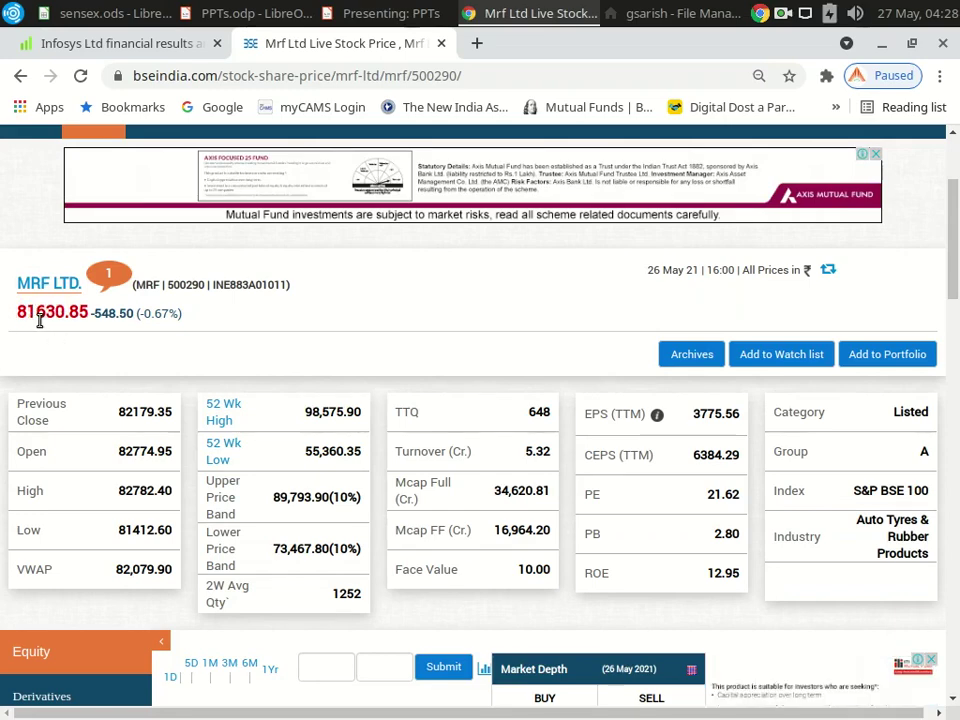
pyautogui.scroll(-1, 38, 318)
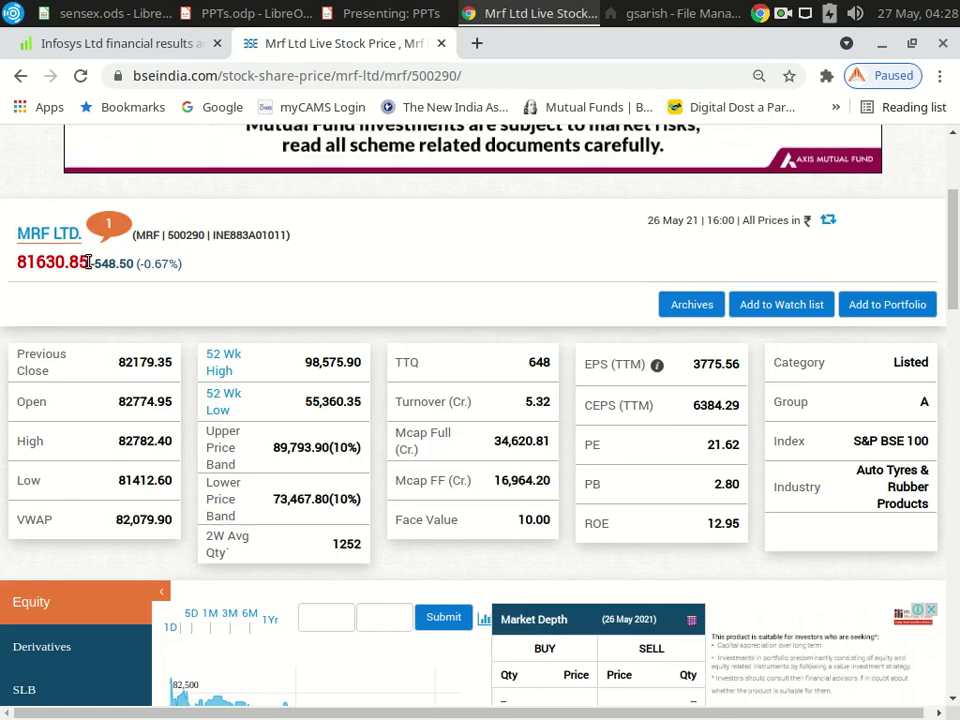
pyautogui.moveTo(89, 263); pyautogui.dragTo(15, 262)
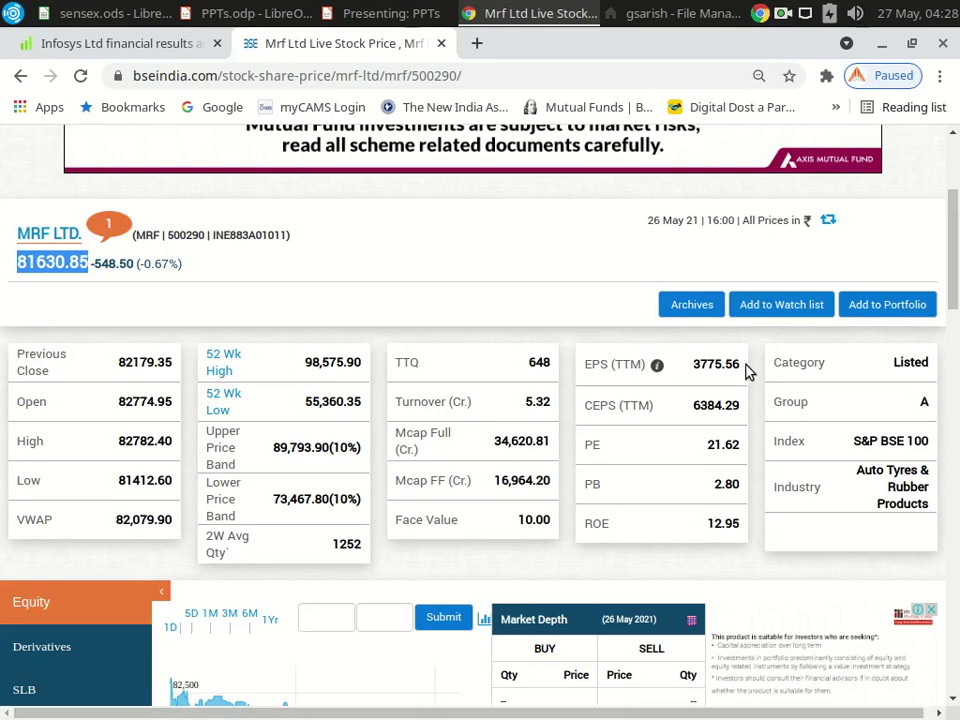
# Step: Highlight MRF's EPS (TTM) and its PE value on the stock page
pyautogui.moveTo(742, 368); pyautogui.dragTo(691, 370)
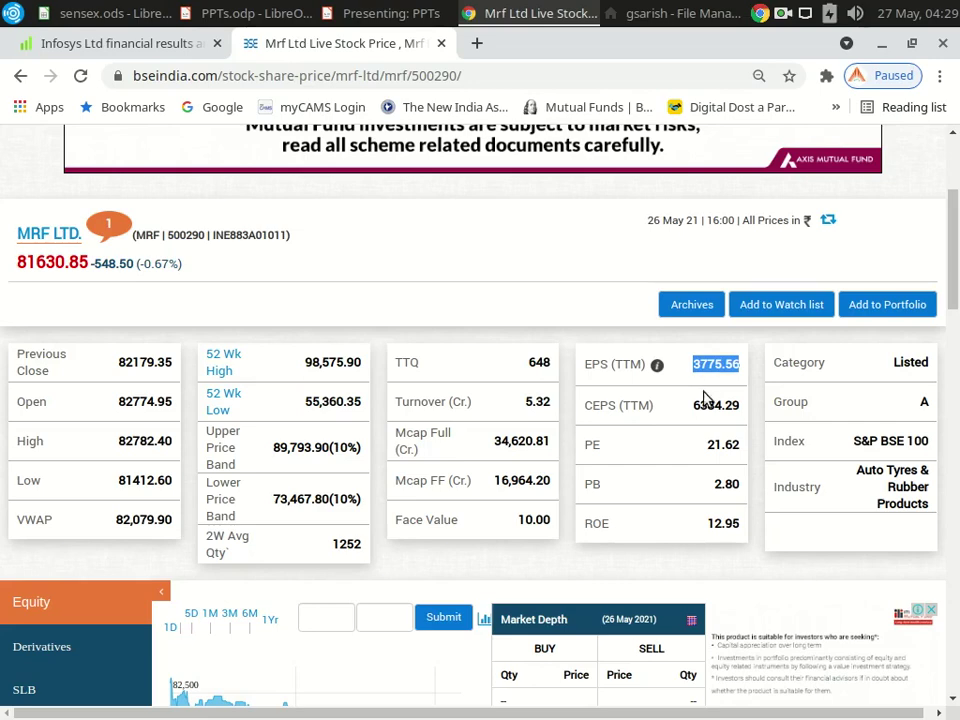
pyautogui.moveTo(741, 447); pyautogui.dragTo(703, 447)
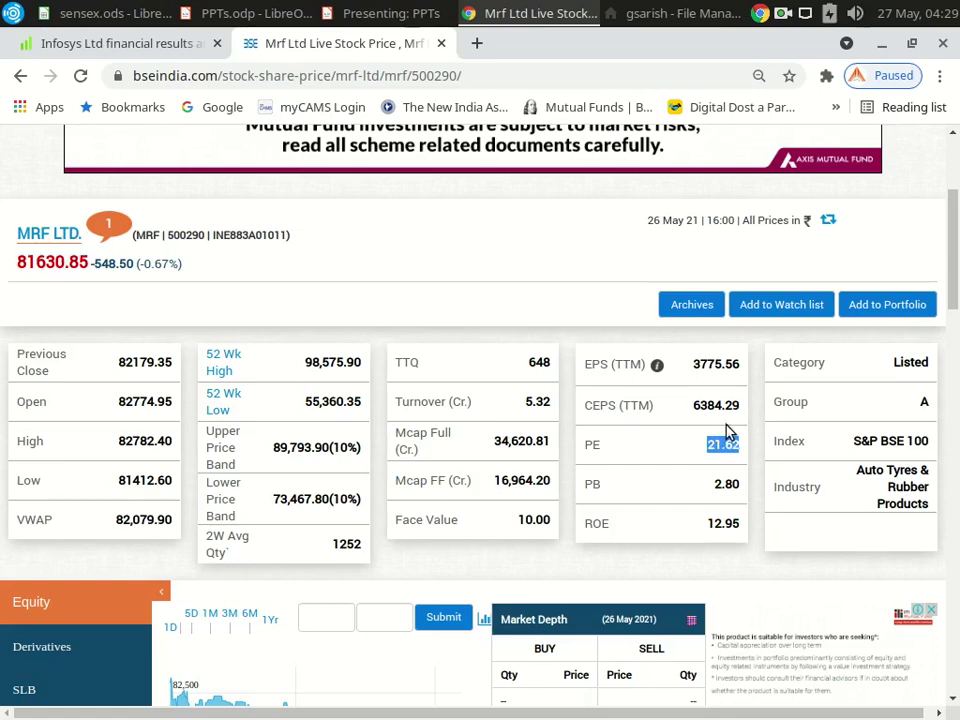
pyautogui.click(741, 455)
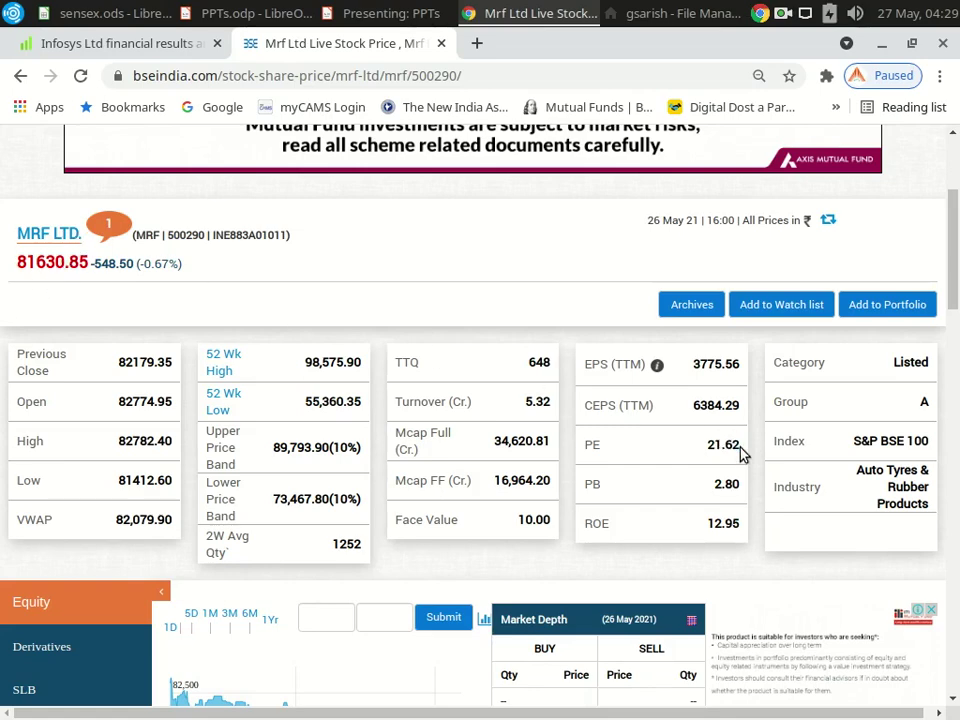
pyautogui.moveTo(741, 455); pyautogui.dragTo(698, 446)
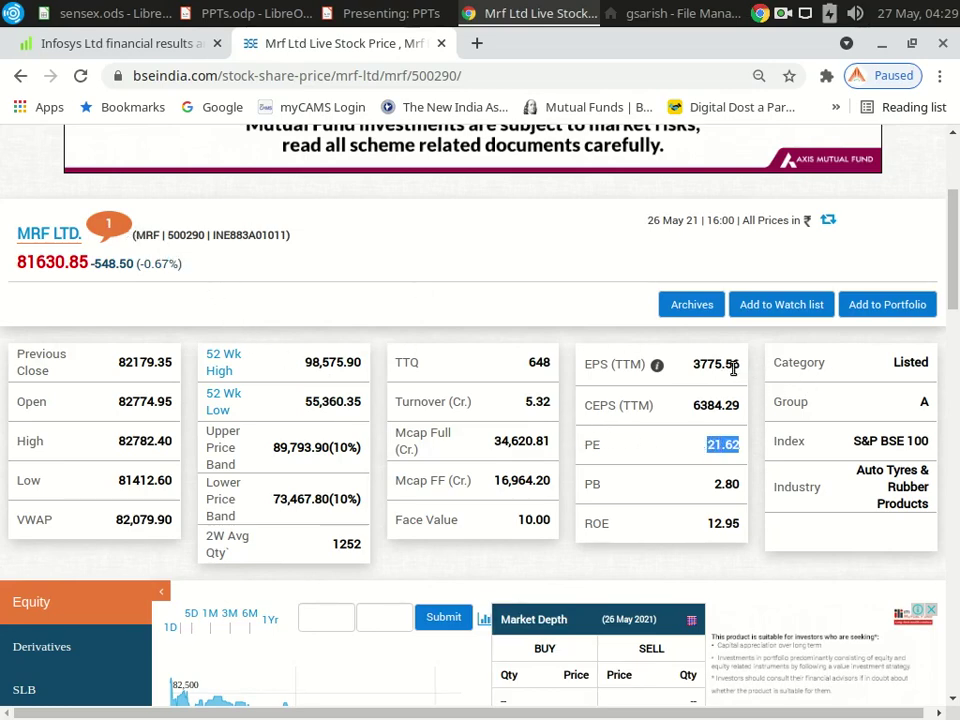
# Step: Relate MRF's share price to its earnings by highlighting the EPS (TTM), the price, and the EPS once more
pyautogui.moveTo(731, 365); pyautogui.dragTo(693, 365)
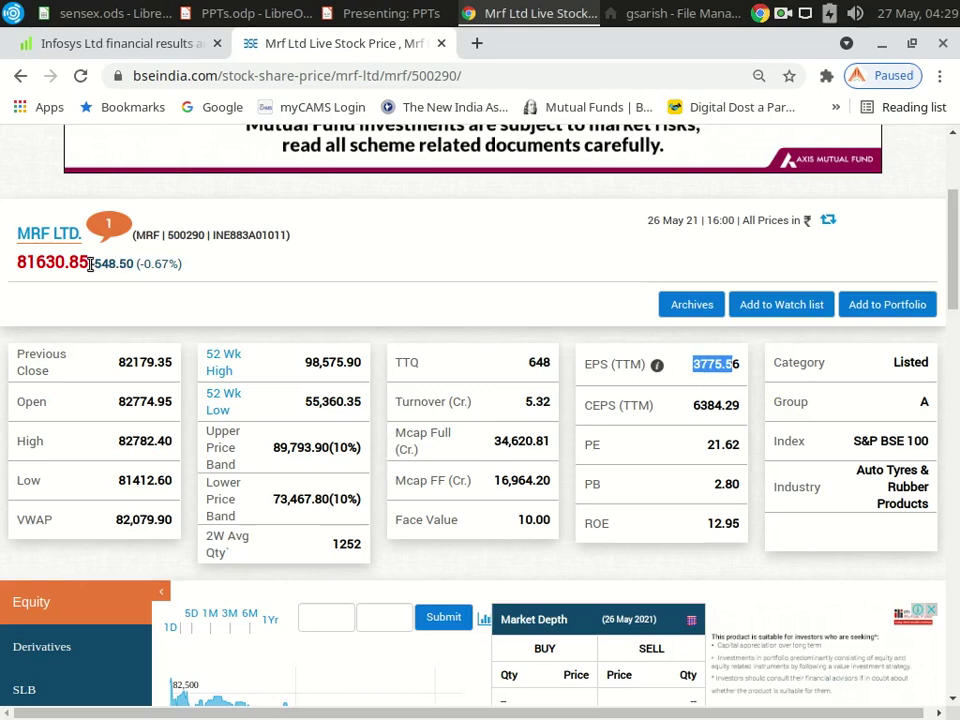
pyautogui.moveTo(90, 263); pyautogui.dragTo(18, 259)
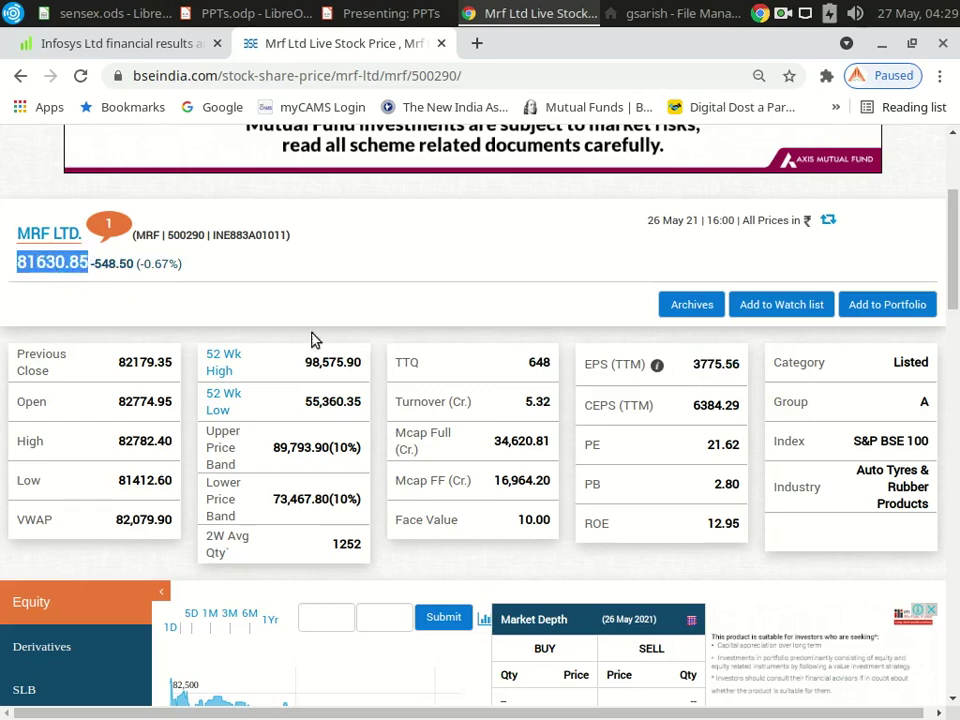
pyautogui.click(43, 263)
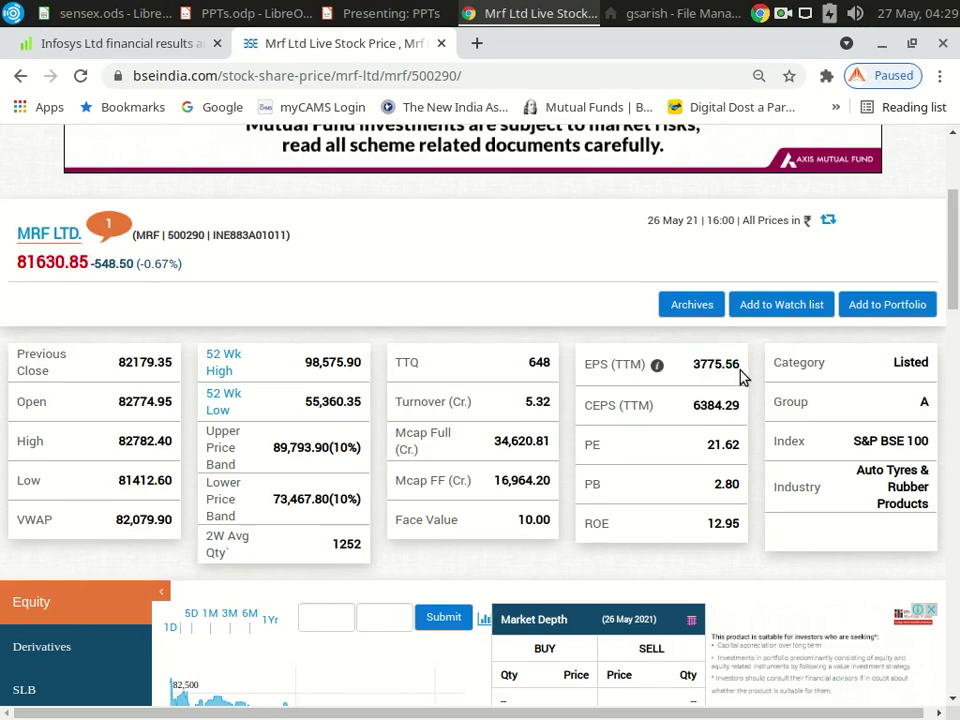
pyautogui.moveTo(741, 370); pyautogui.dragTo(691, 366)
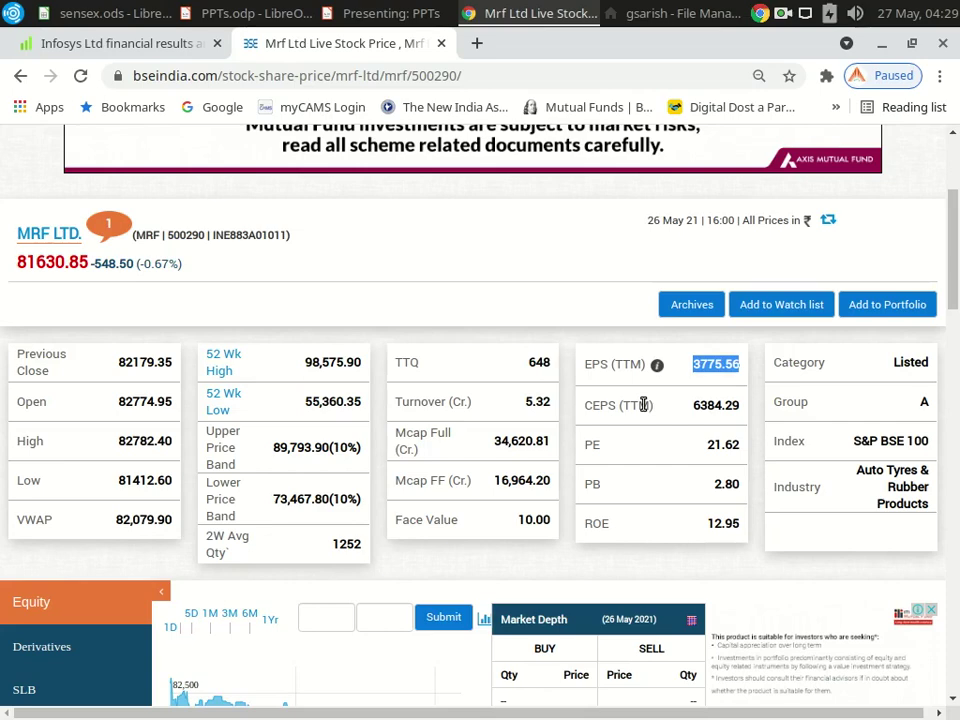
# Step: Switch to sensex.ods in Calc and go back up to the first situation's table and Situation 2
pyautogui.click(115, 22)
pyautogui.scroll(2, 604, 572)
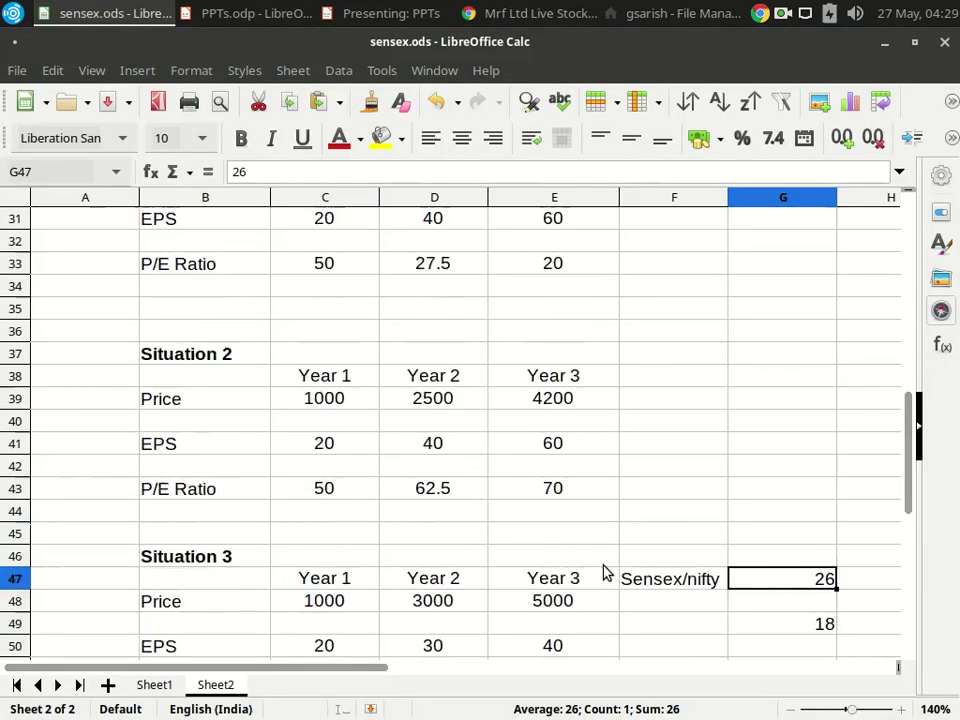
pyautogui.scroll(1, 604, 572)
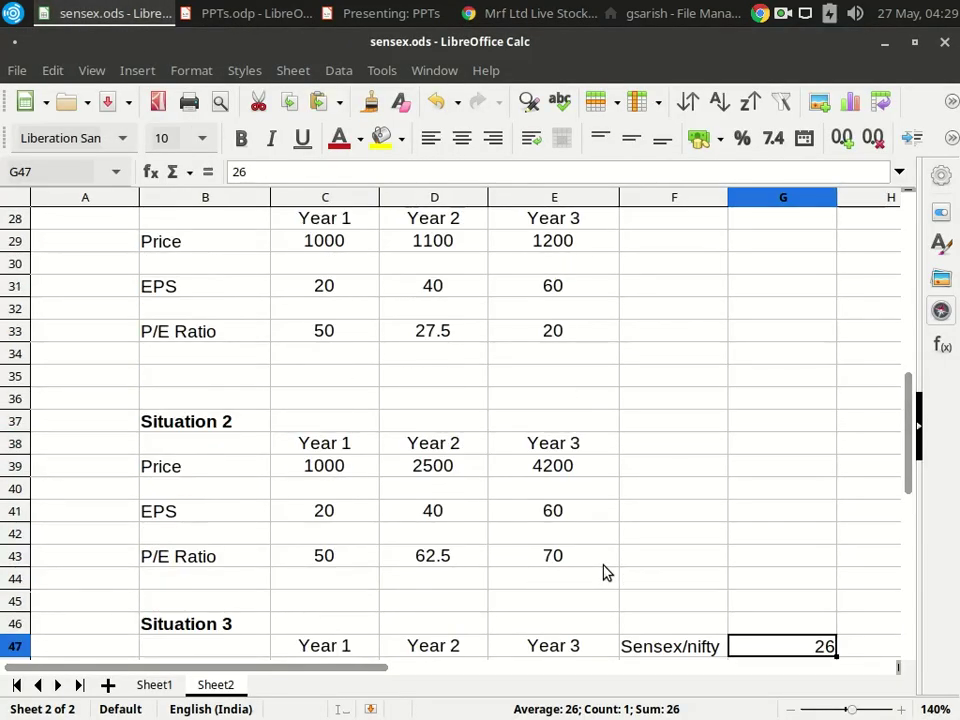